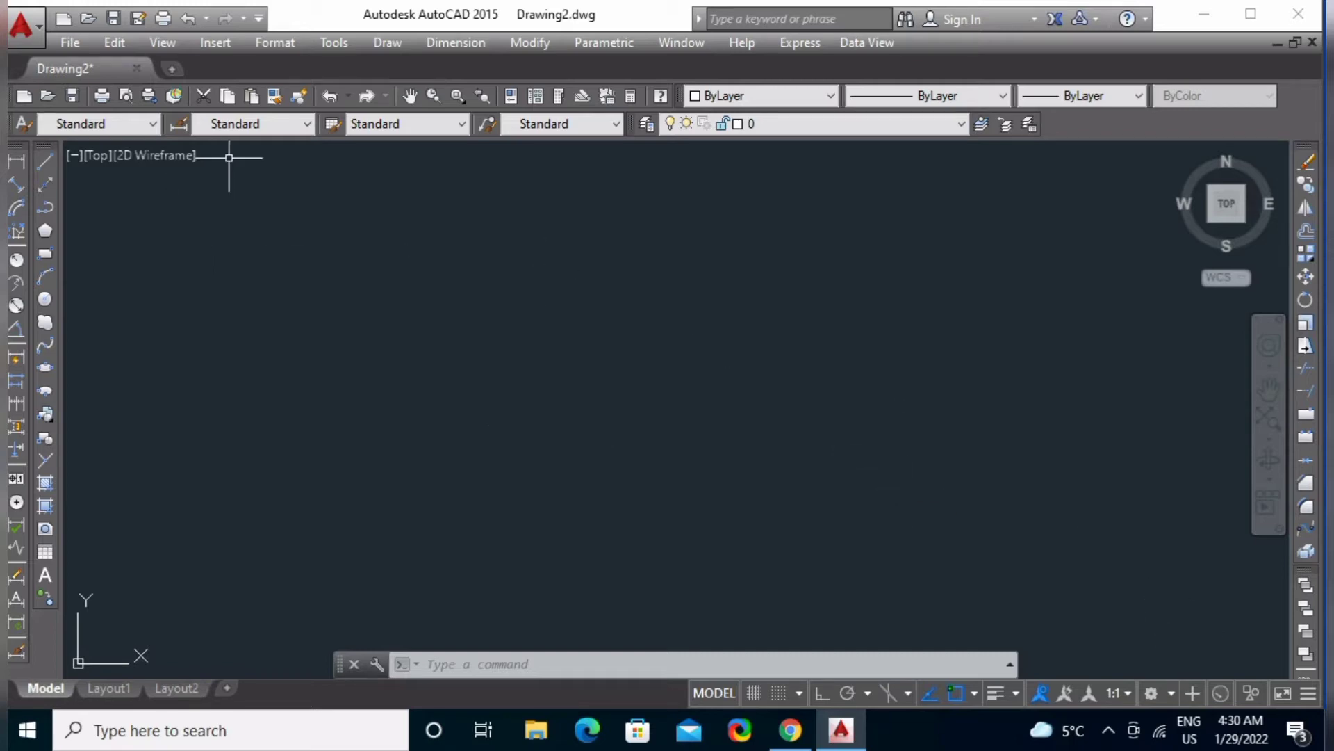
# Step: Switch the workspace to Drafting & Annotation, and return it to Autocad Classic
pyautogui.click(1170, 693)
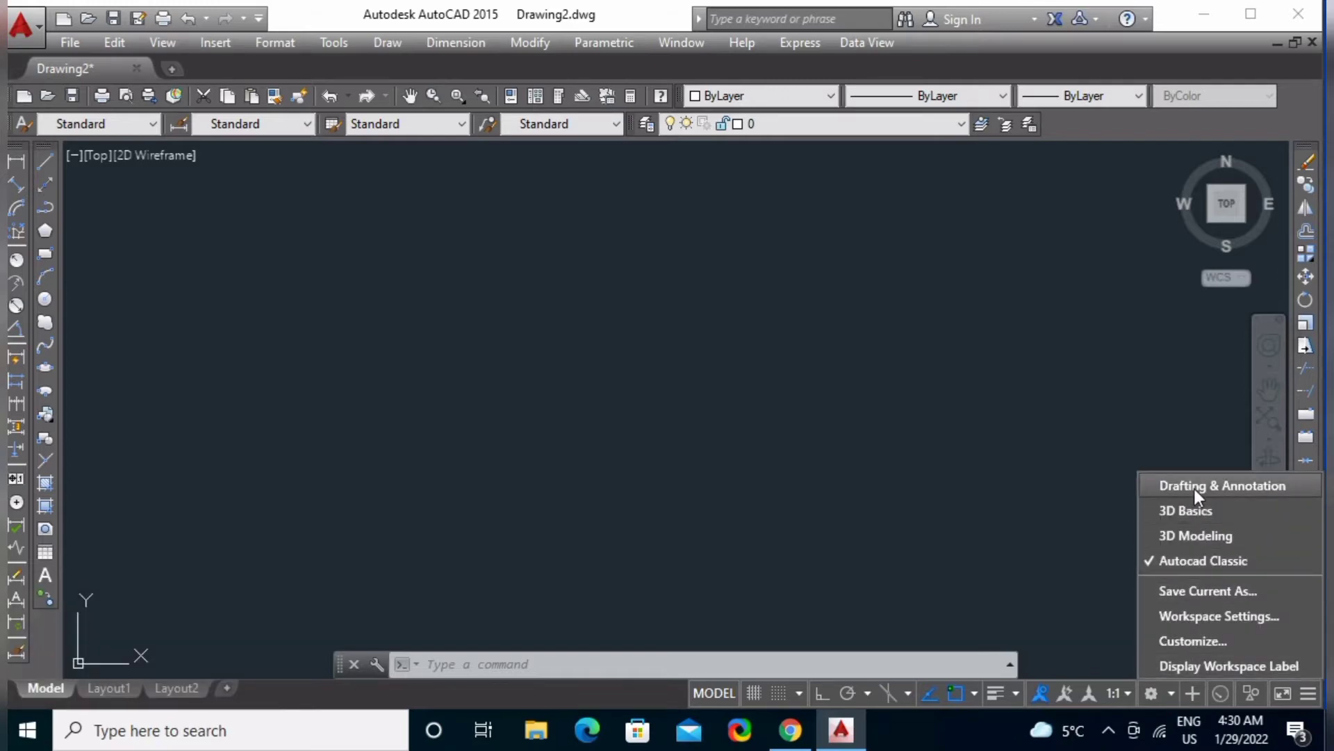
pyautogui.click(1195, 488)
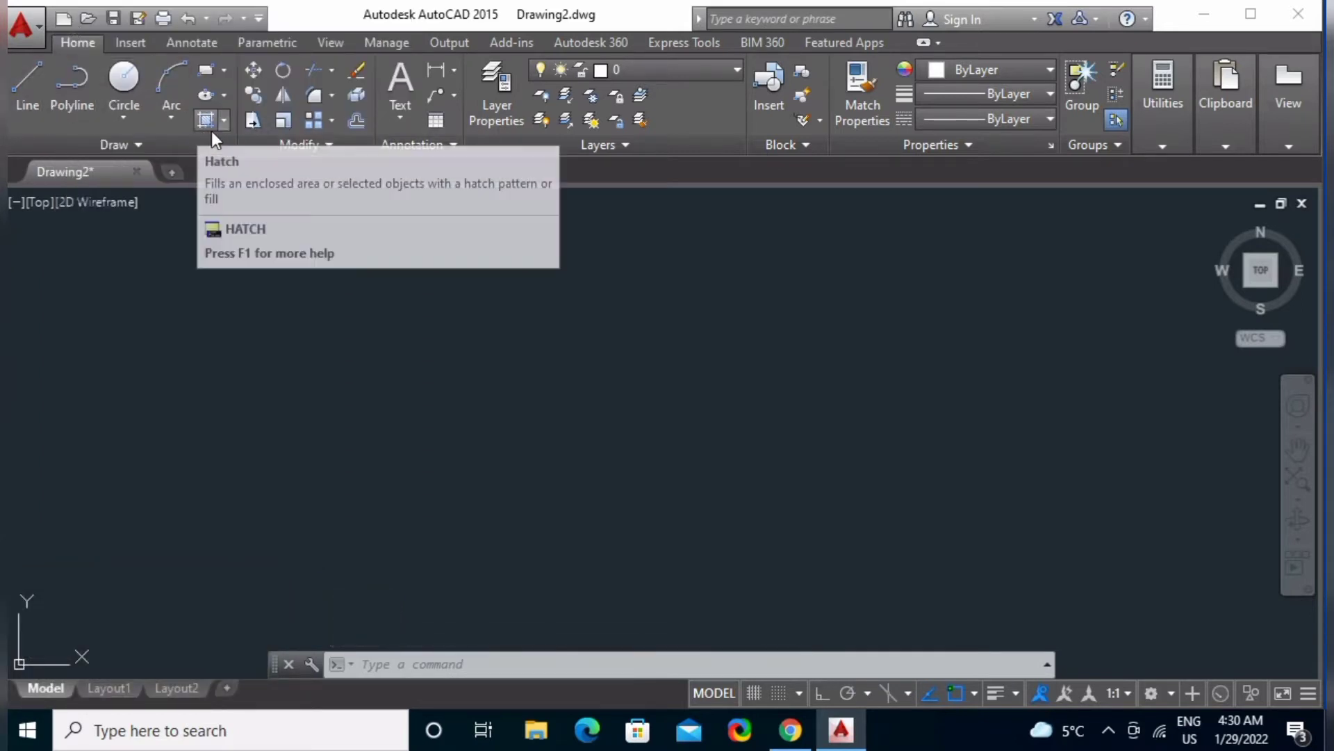
pyautogui.click(1169, 694)
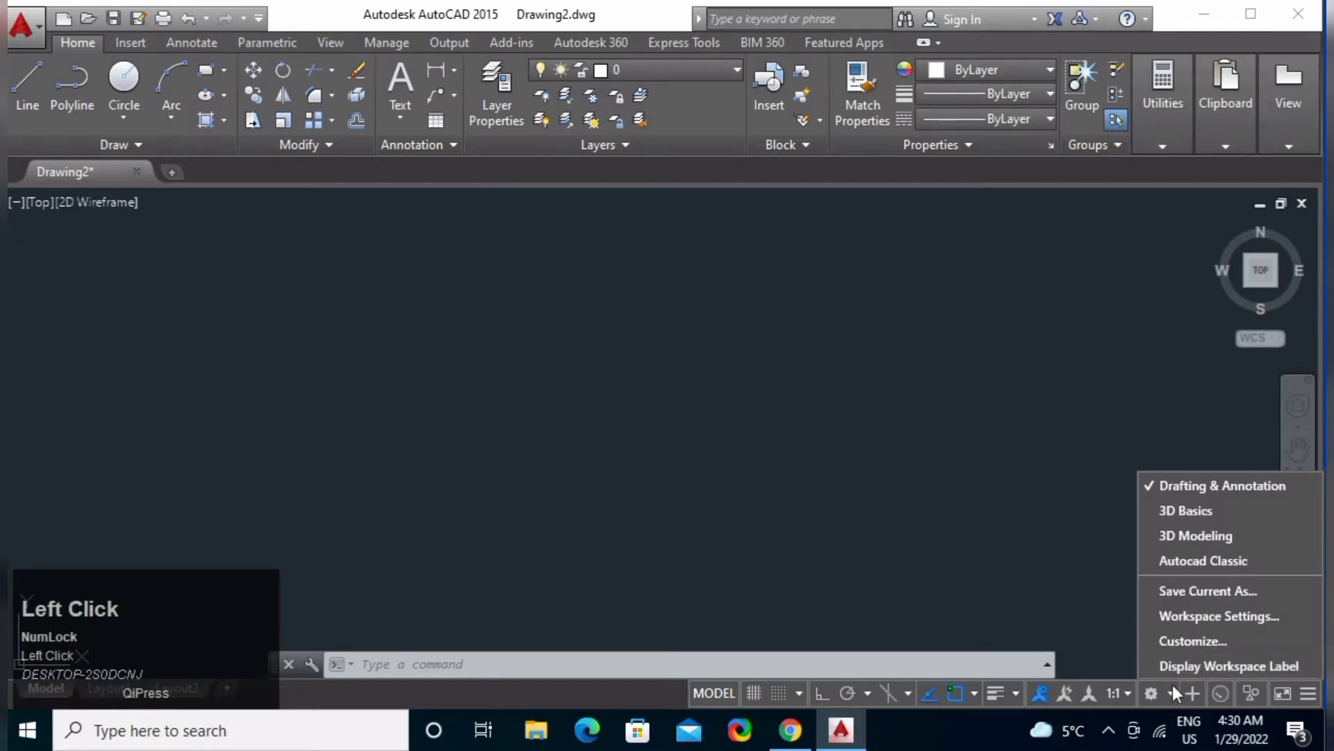
pyautogui.click(1183, 557)
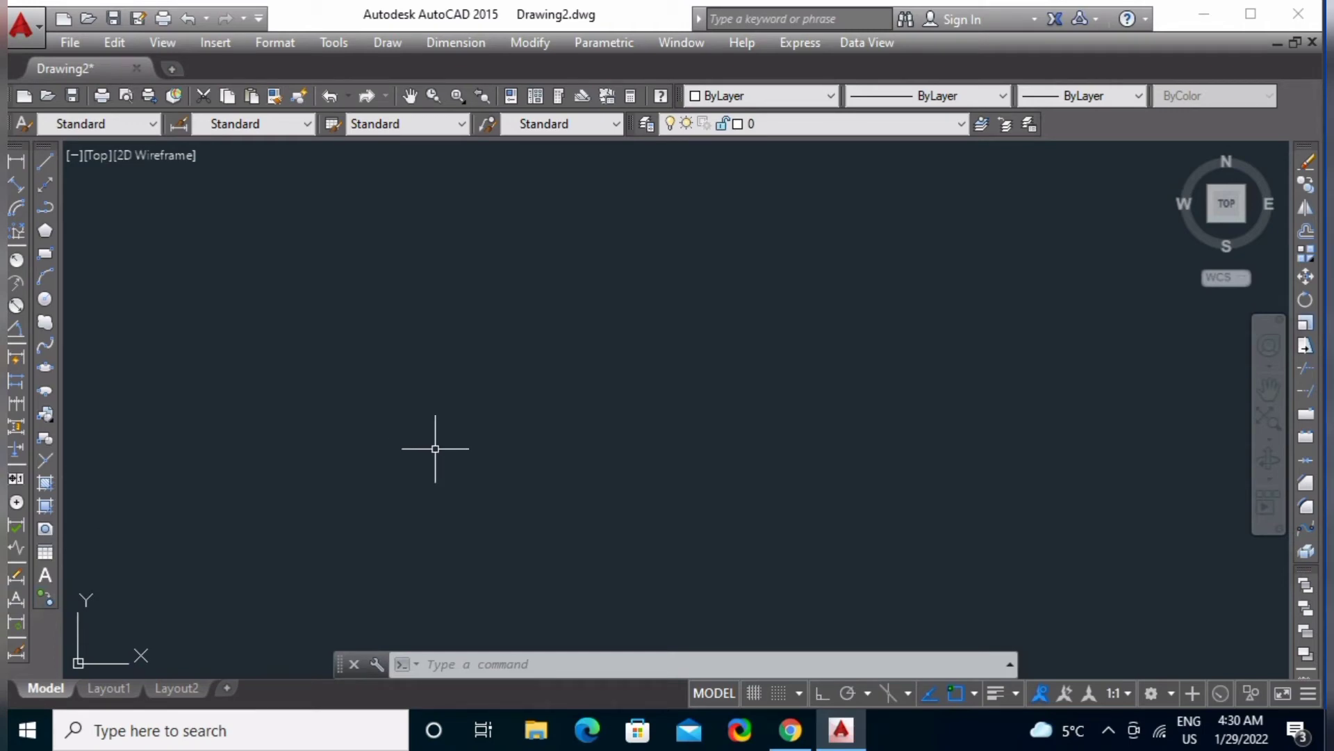
# Step: With Ortho mode on, draw a closed rectangle about 10.4 units wide from four separate line segments
pyautogui.write('l')
pyautogui.press('space')
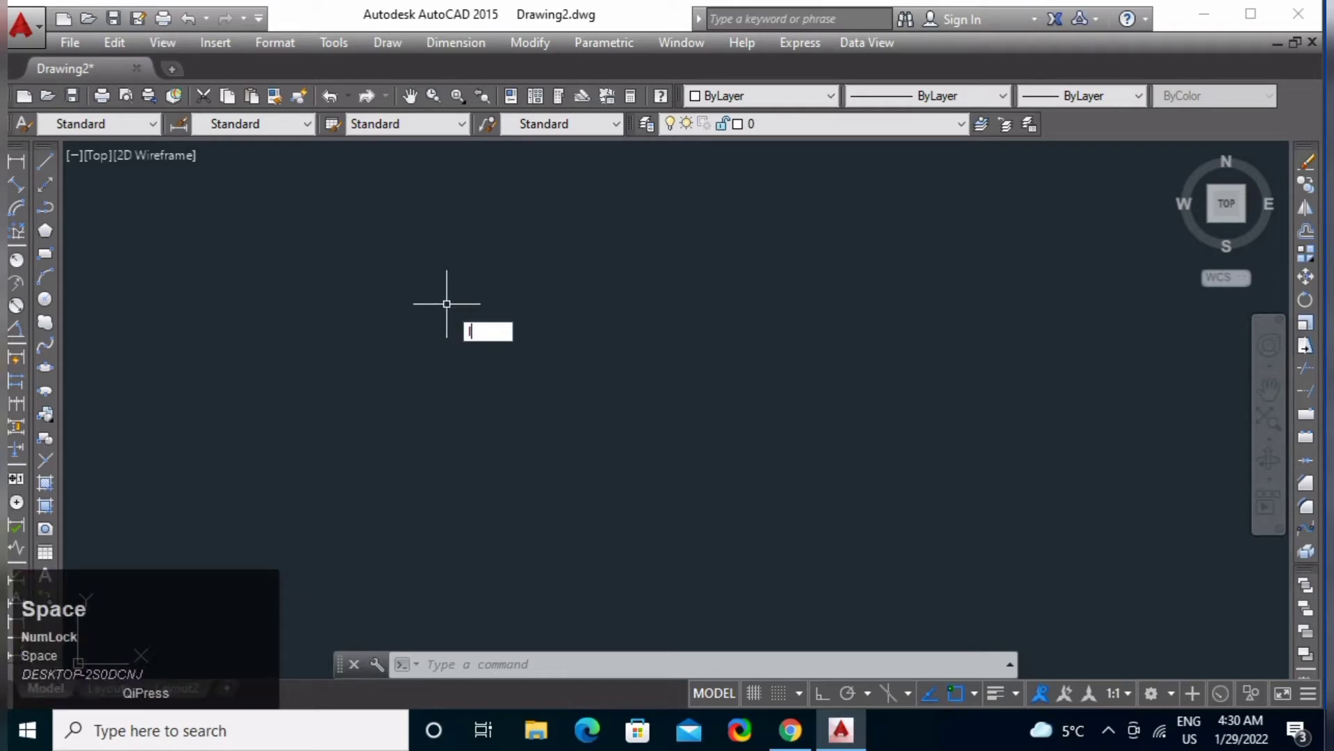
pyautogui.click(447, 245)
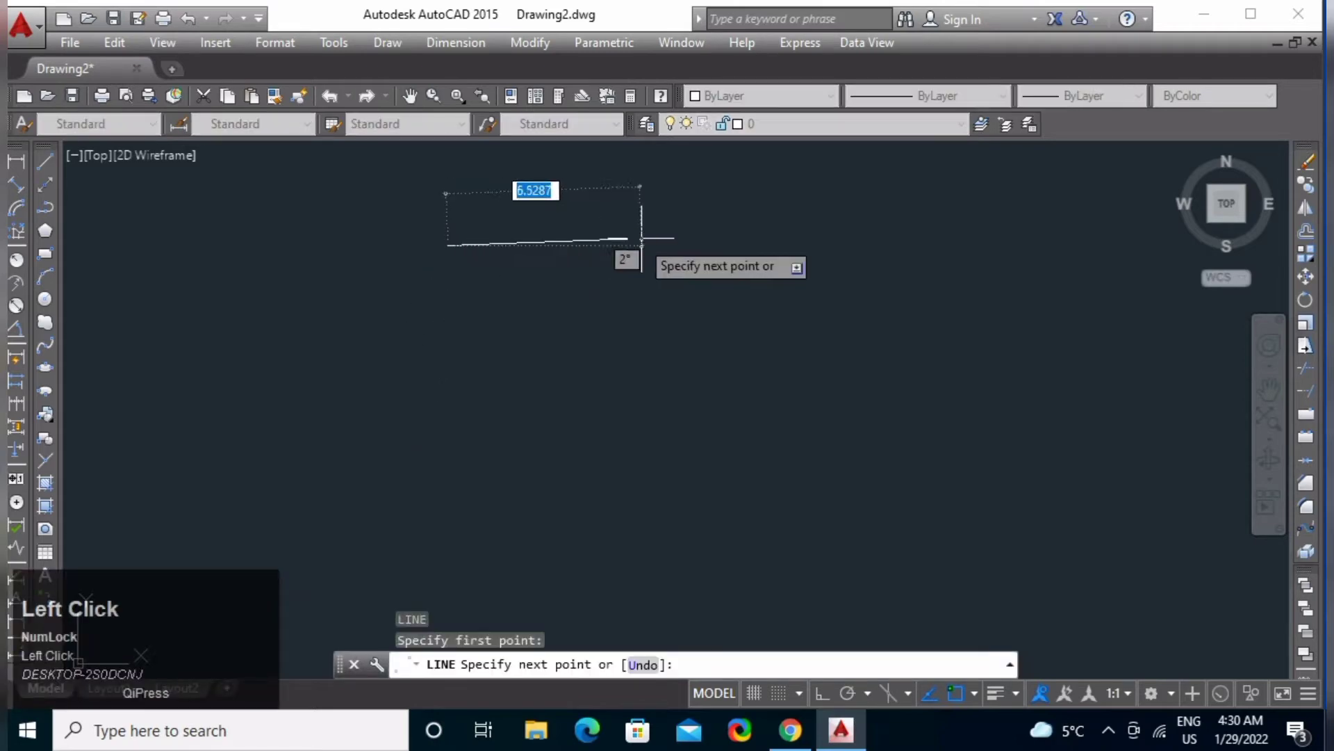
pyautogui.click(824, 698)
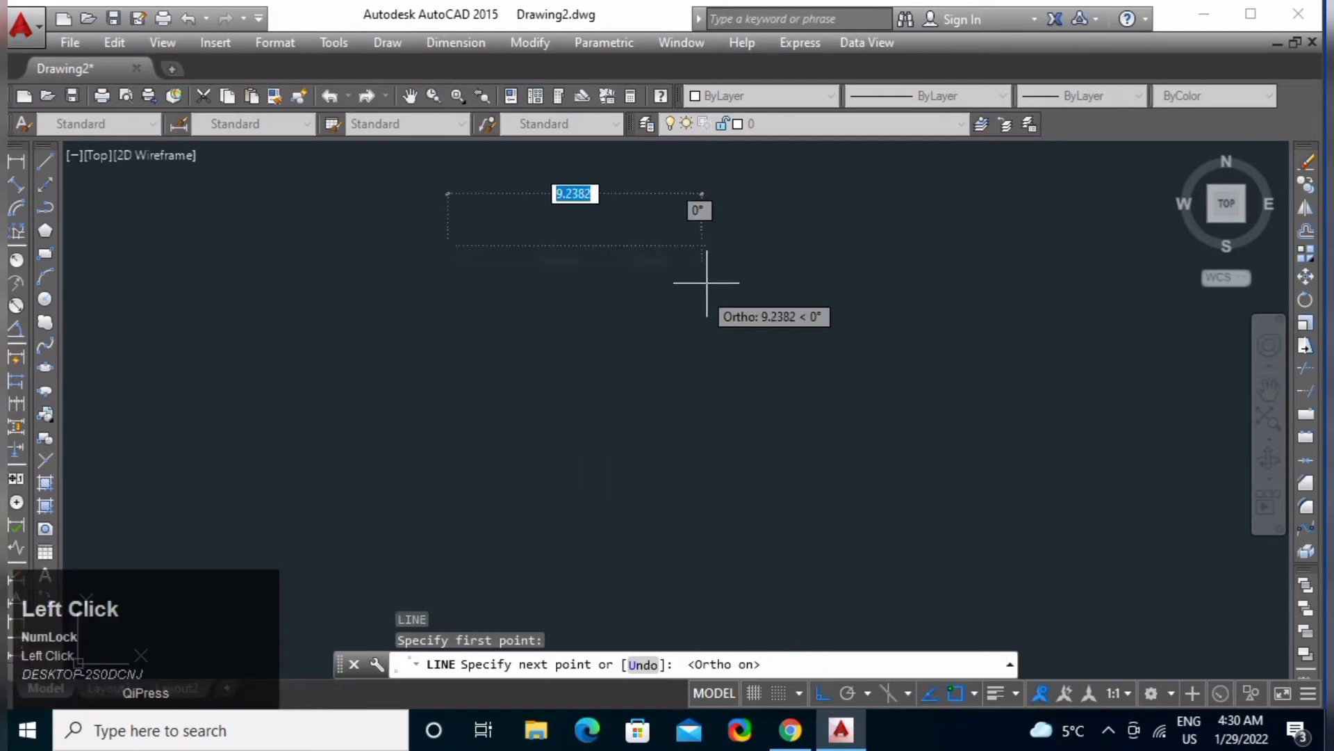
pyautogui.click(735, 269)
pyautogui.click(780, 363)
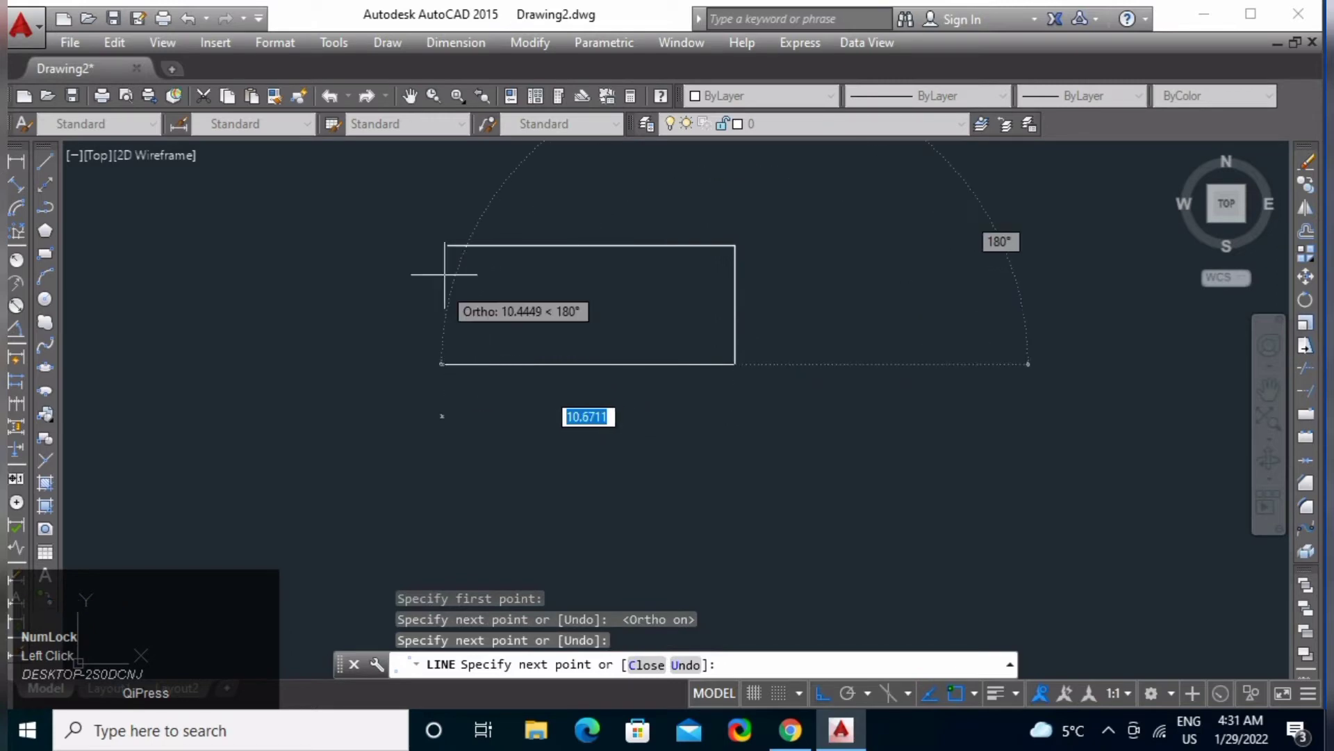
pyautogui.click(447, 316)
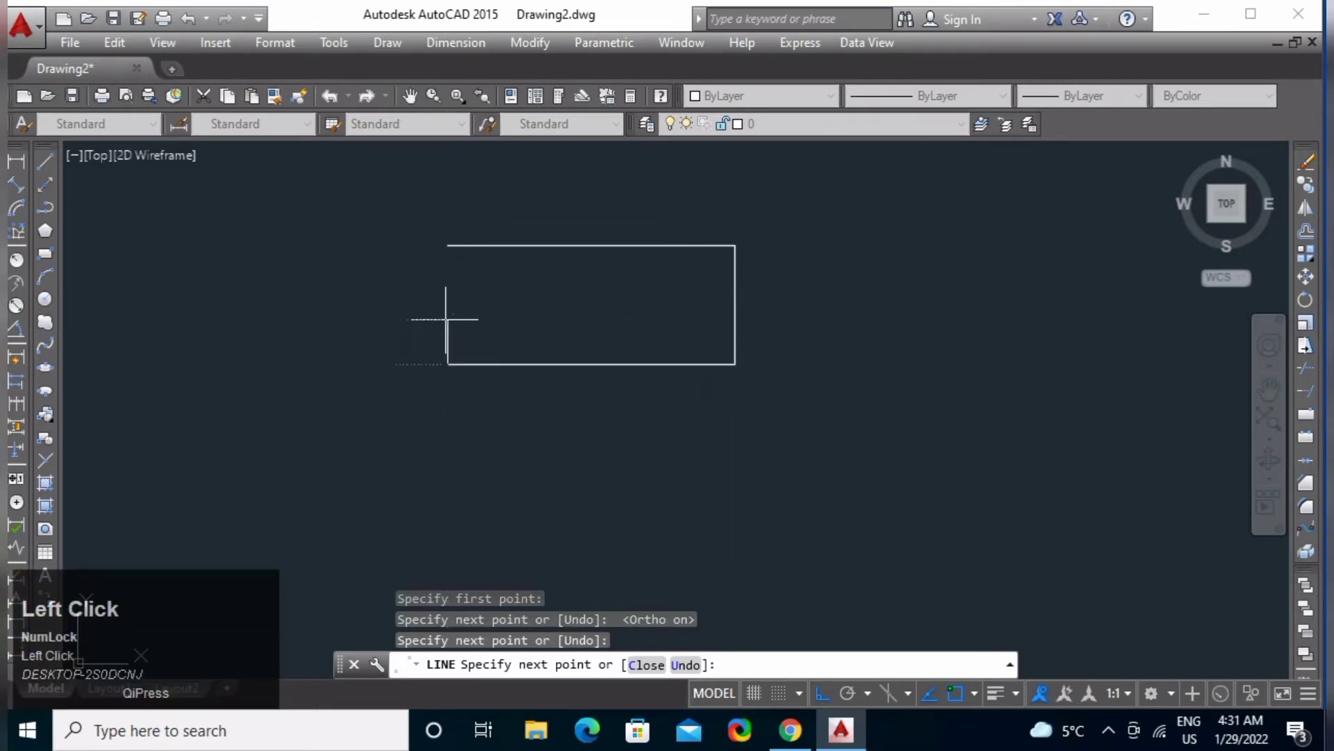
pyautogui.click(447, 245)
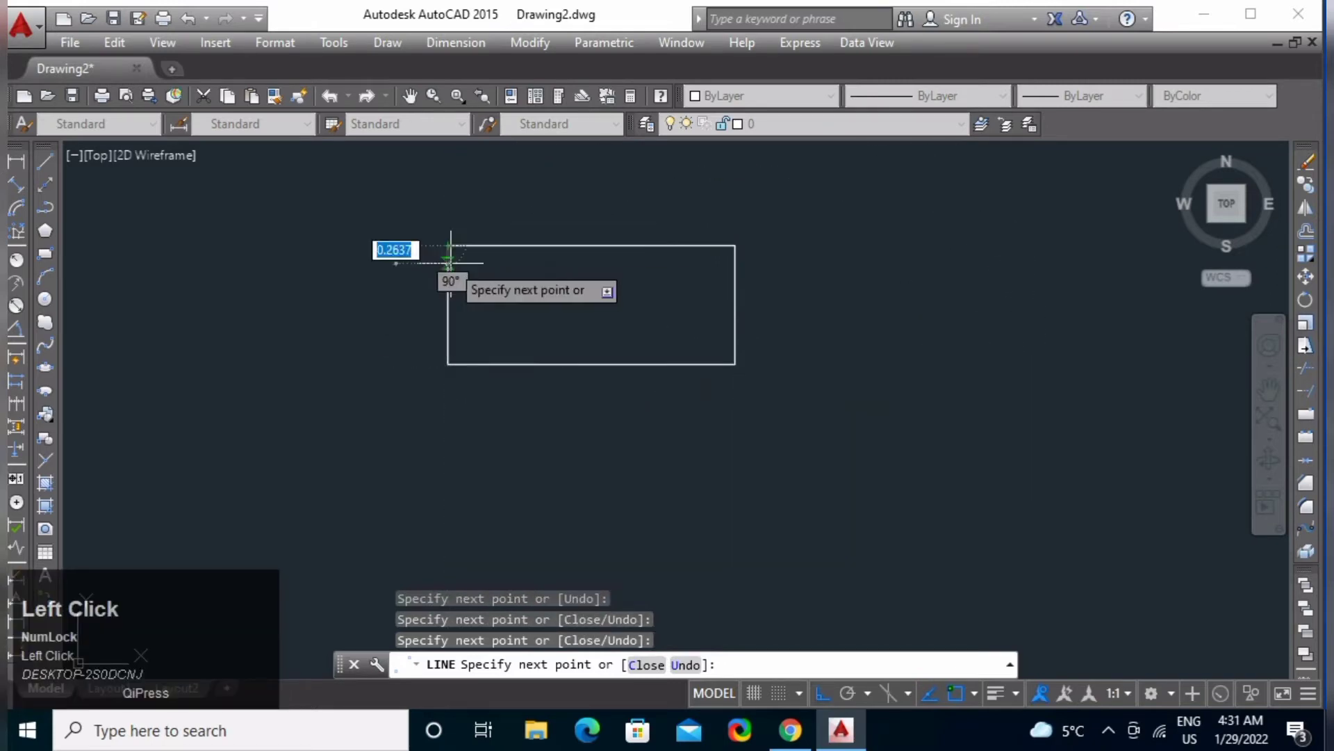
pyautogui.press('space')
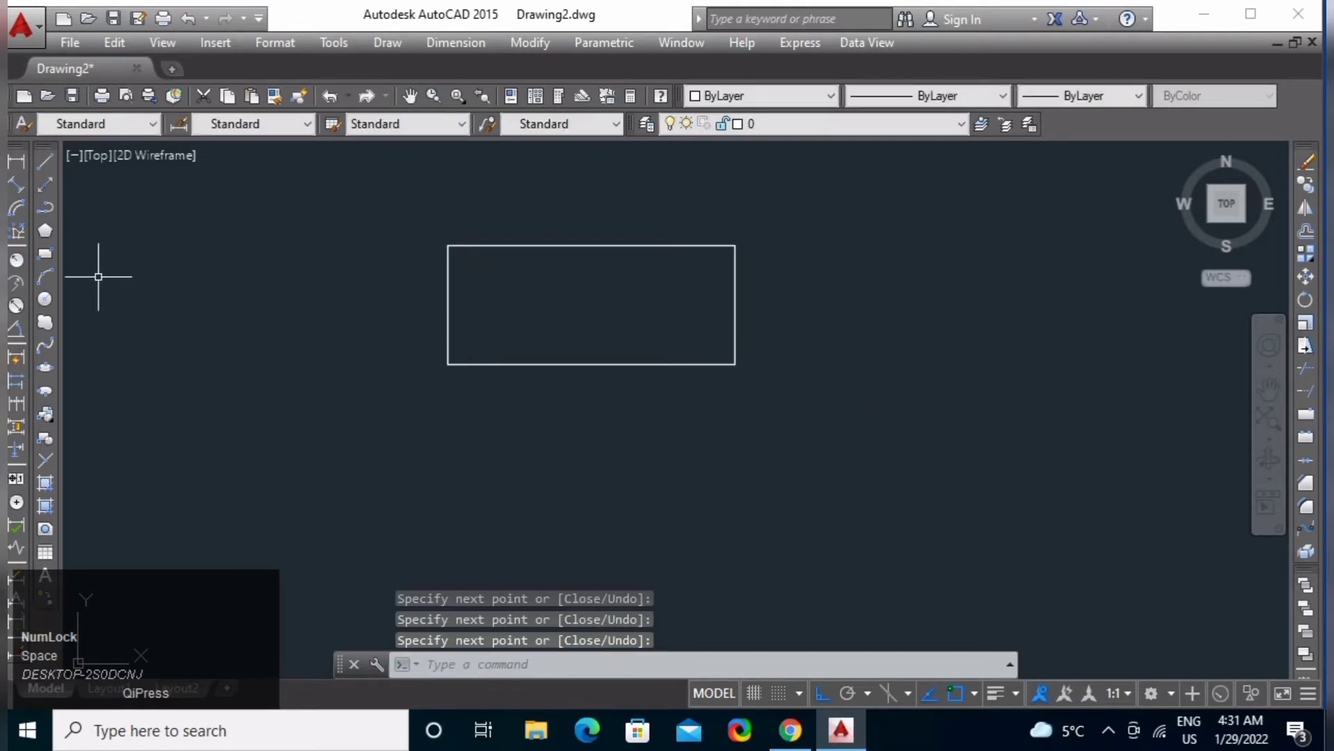
# Step: Draw a rectangle with the Rectangle command just below the line-built one, matching its width
pyautogui.click(53, 252)
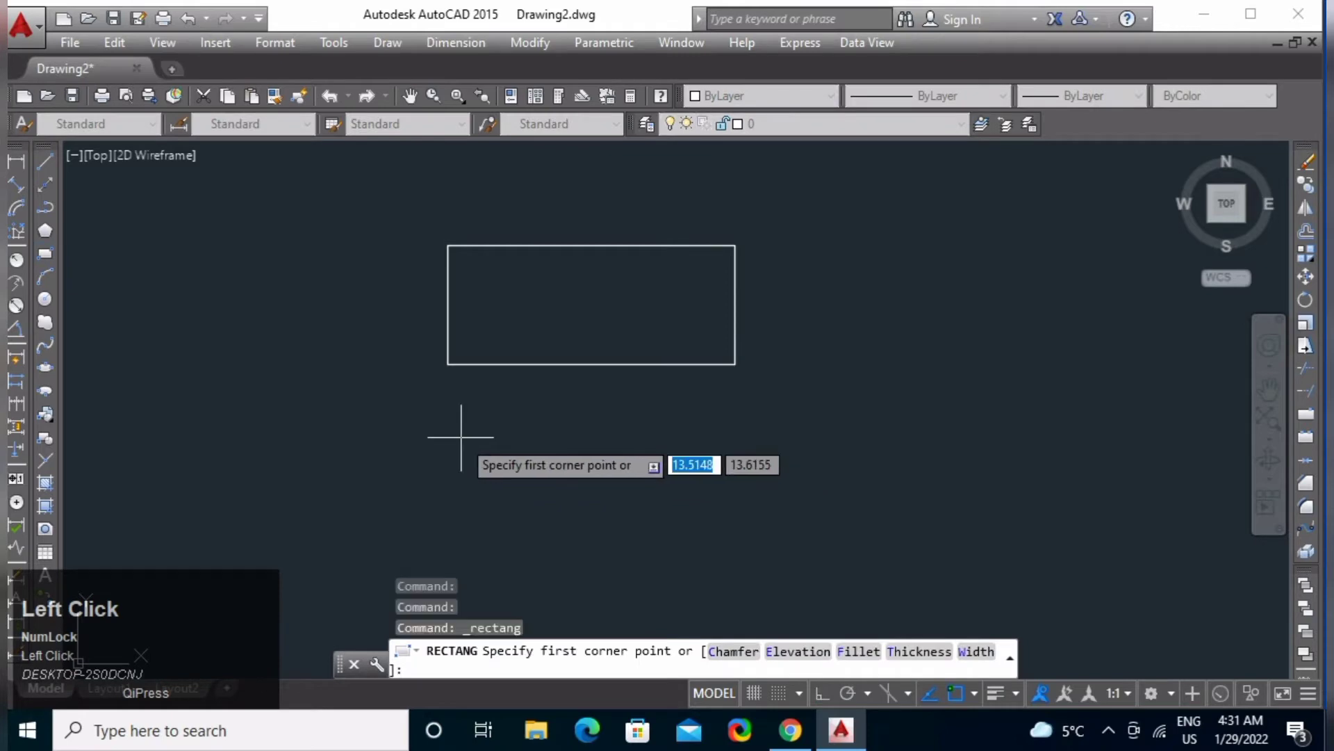
pyautogui.click(448, 410)
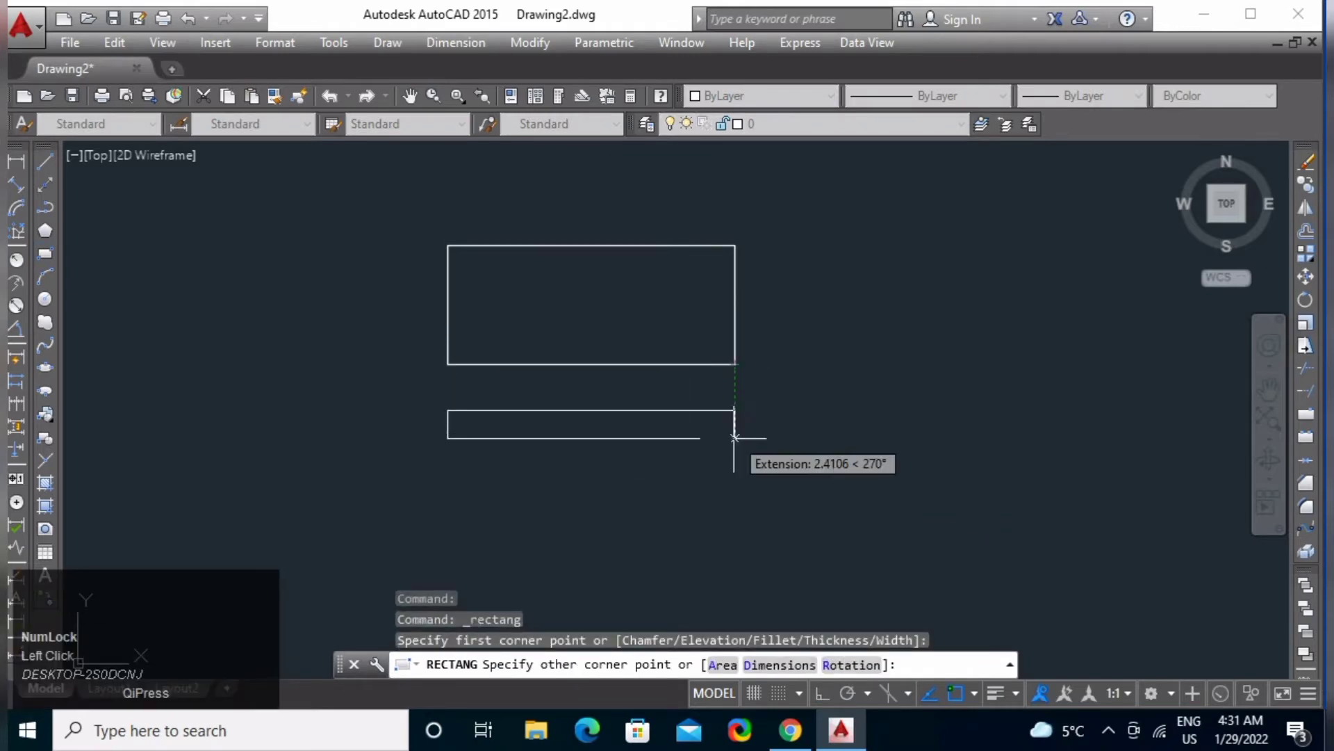
pyautogui.click(736, 513)
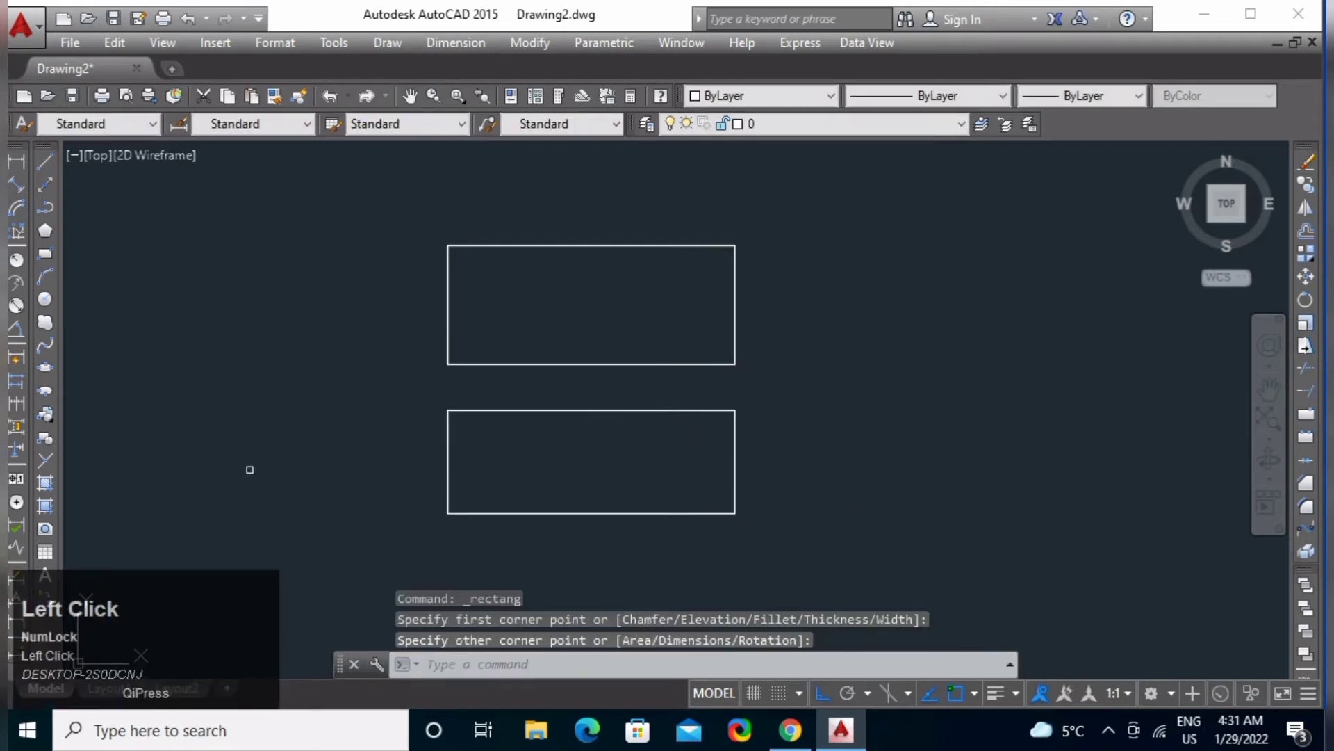
# Step: Draw a large circle in the empty area to the right of the two rectangles
pyautogui.click(45, 299)
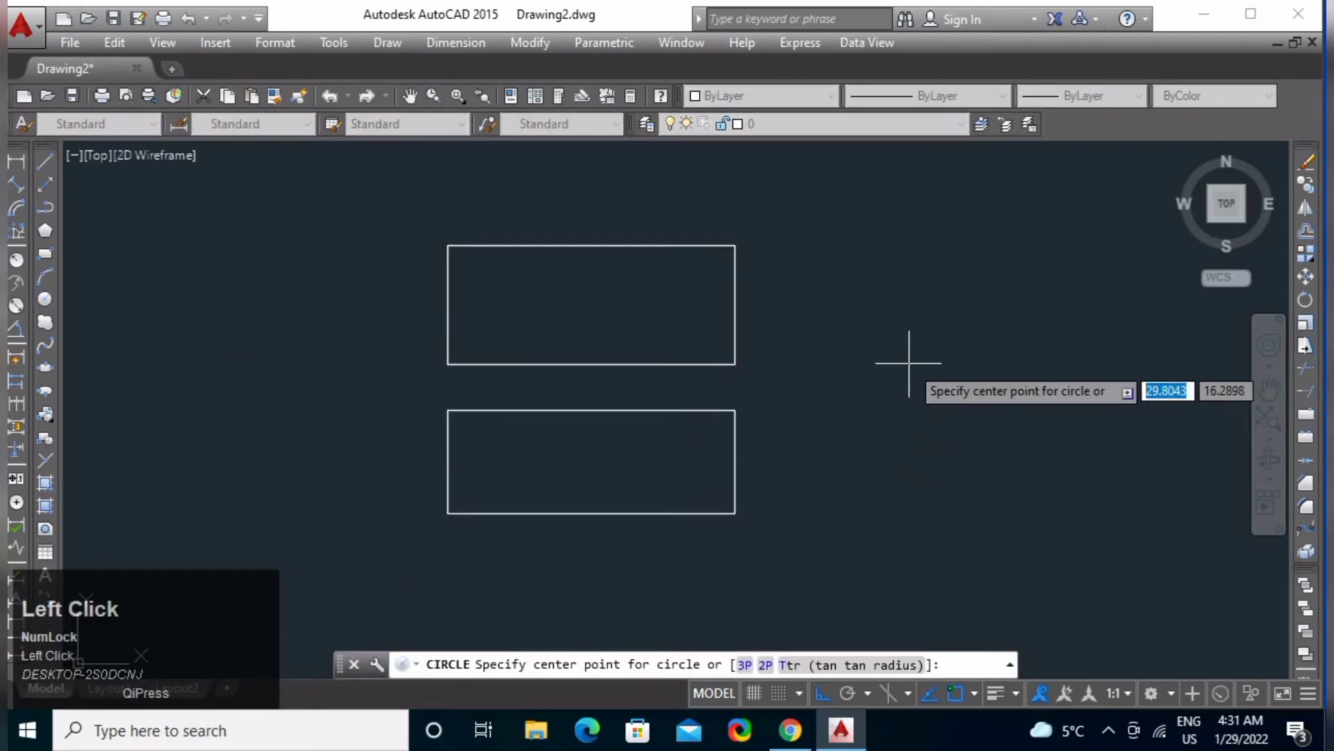
pyautogui.click(1011, 356)
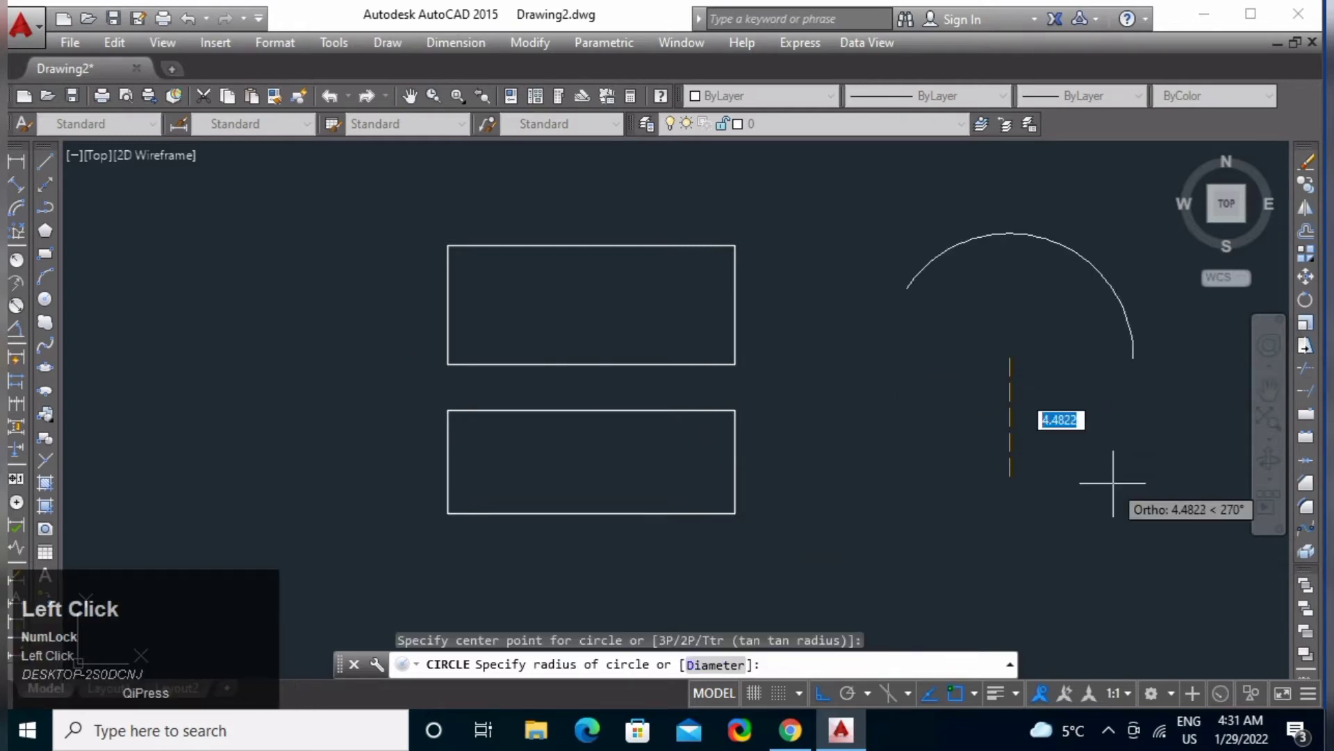
pyautogui.click(958, 483)
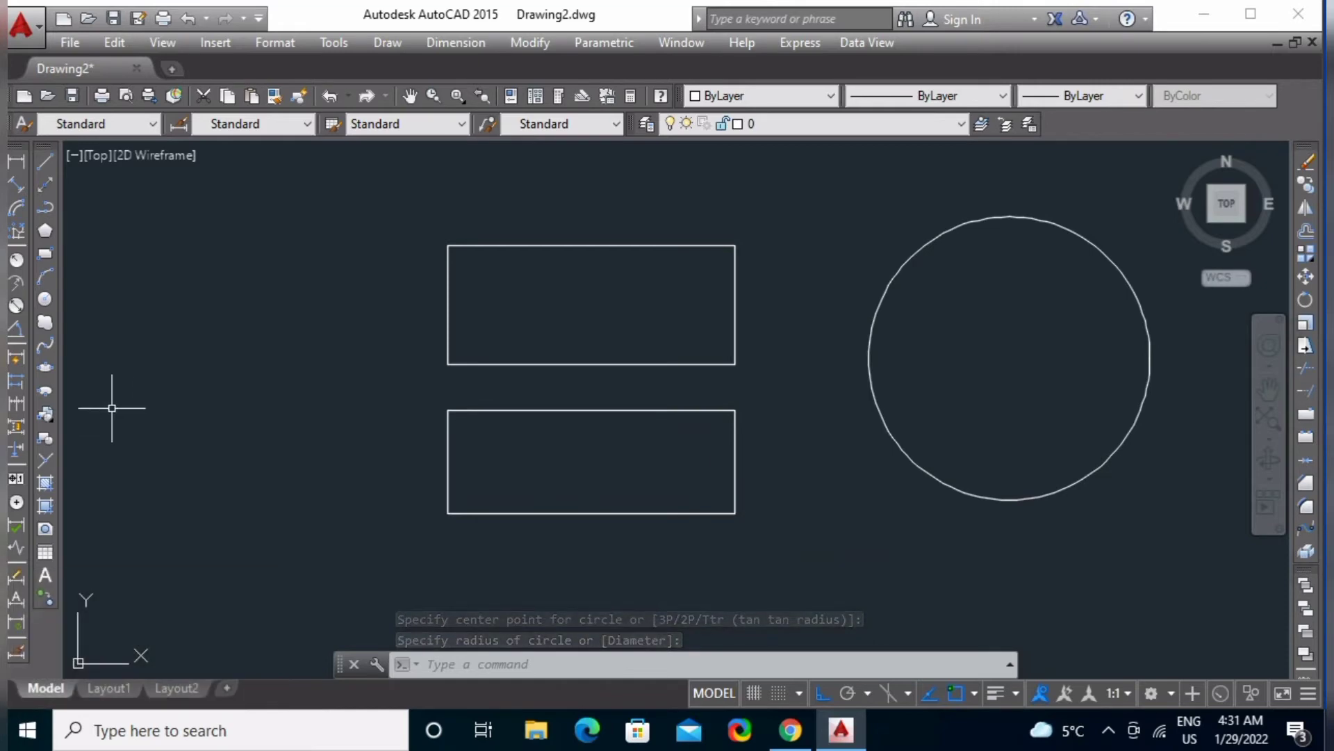
# Step: With Ortho off, draw a three-point arc between the upper rectangle's top corners, passing about 1.59 units above the top edge's midpoint
pyautogui.click(45, 276)
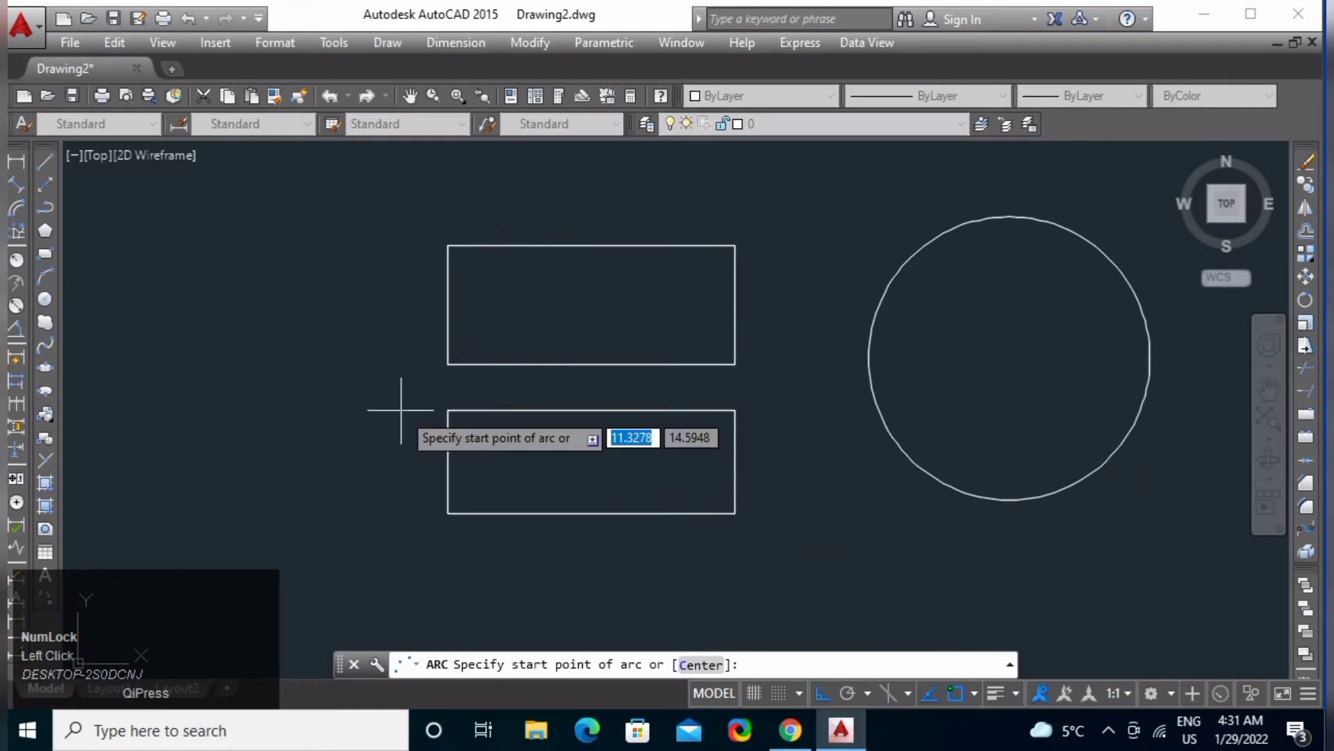
pyautogui.middleClick(577, 355)
pyautogui.moveTo(578, 356); pyautogui.dragTo(490, 456, button='middle')
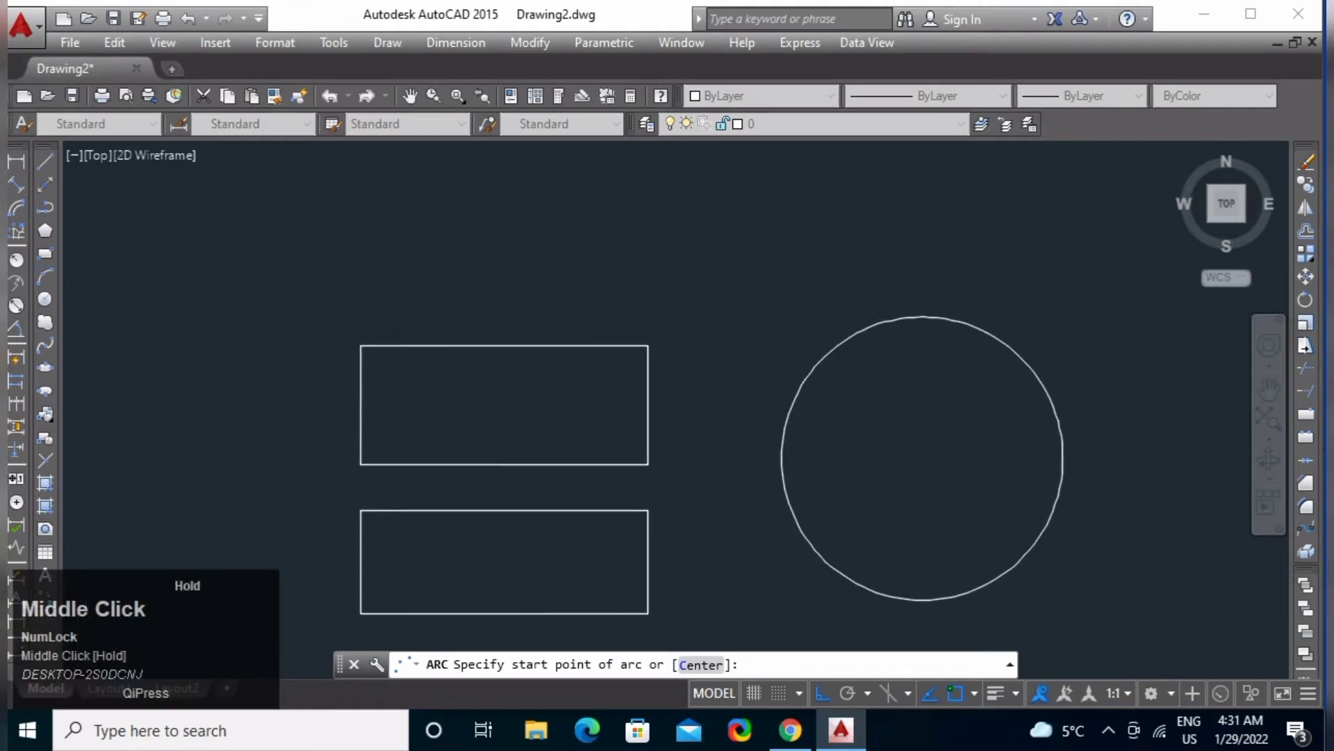
pyautogui.click(360, 344)
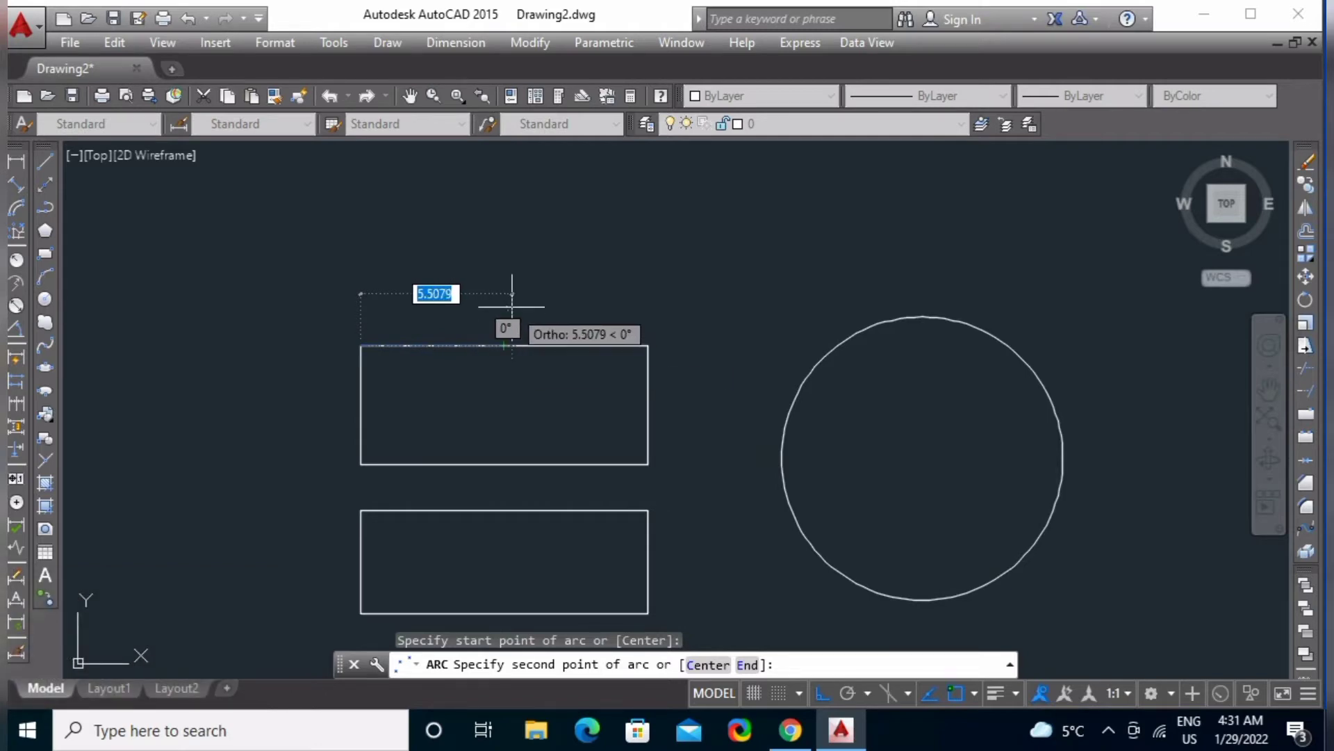
pyautogui.press('F8')
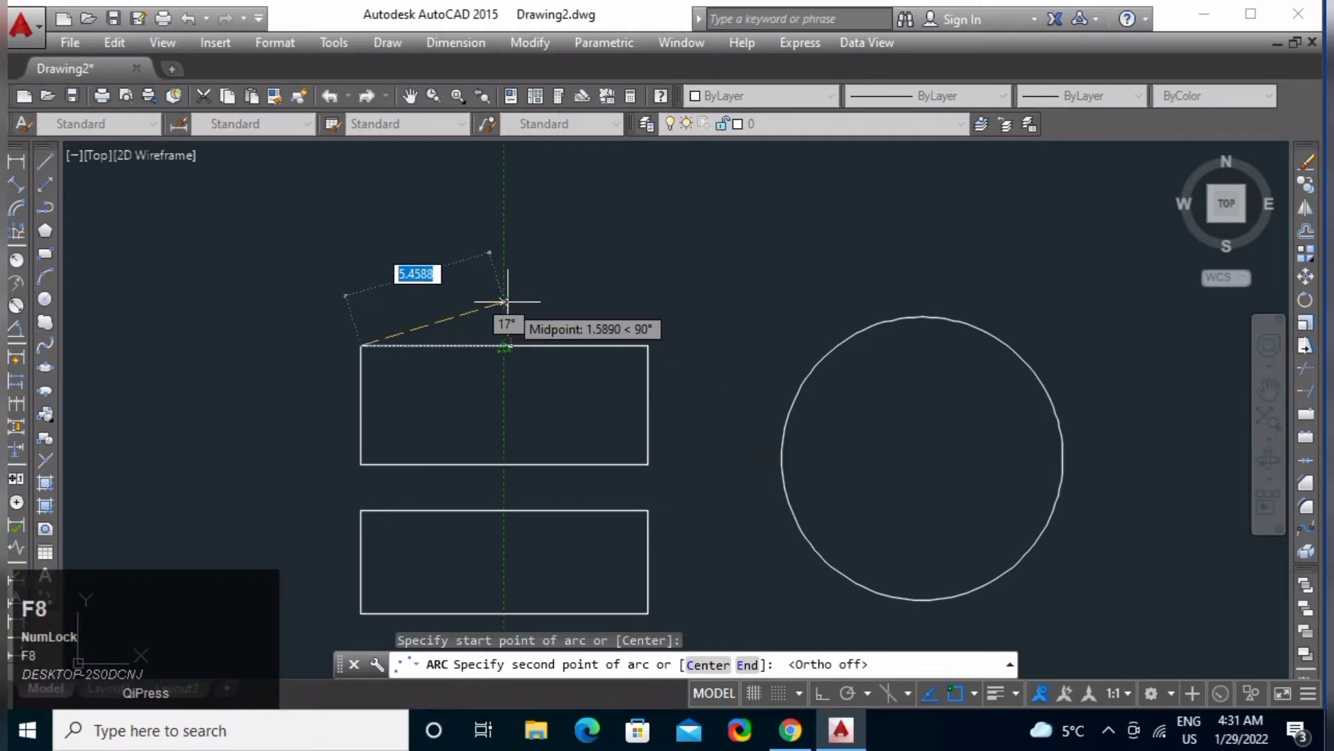
pyautogui.click(504, 301)
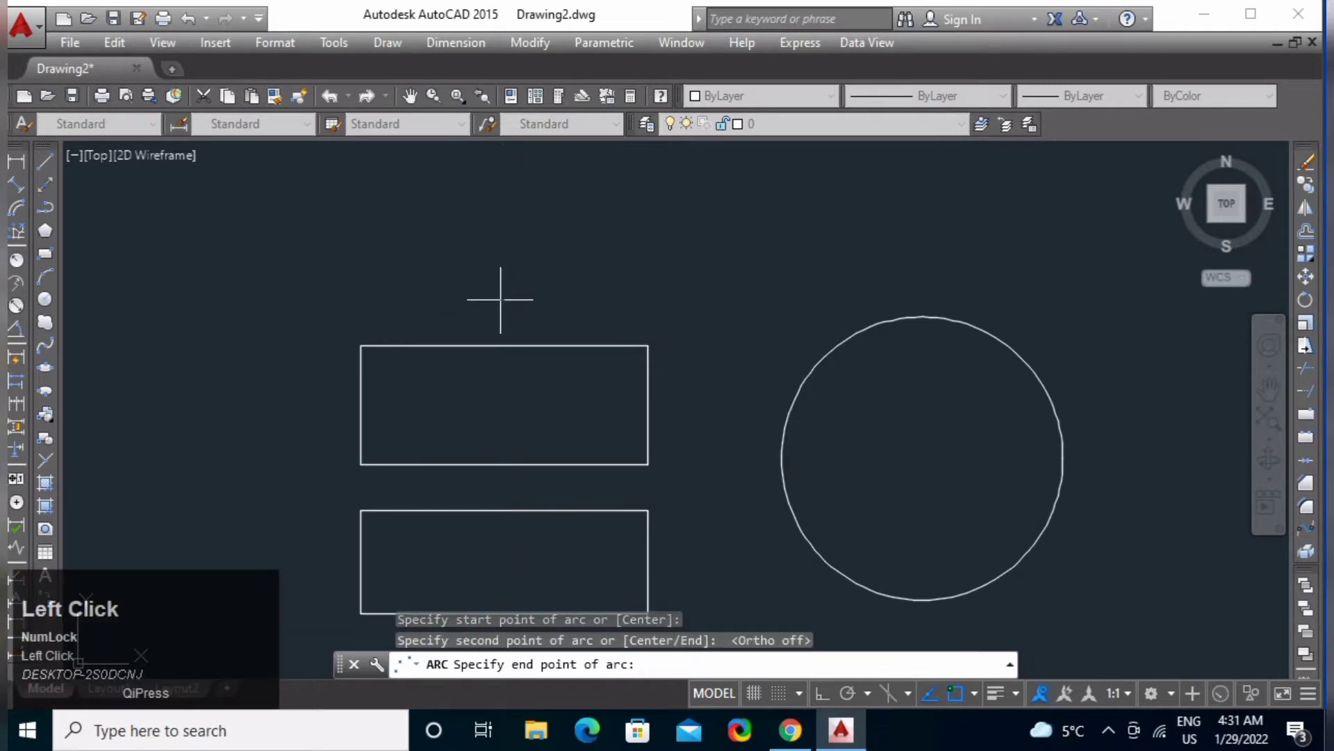
pyautogui.click(648, 345)
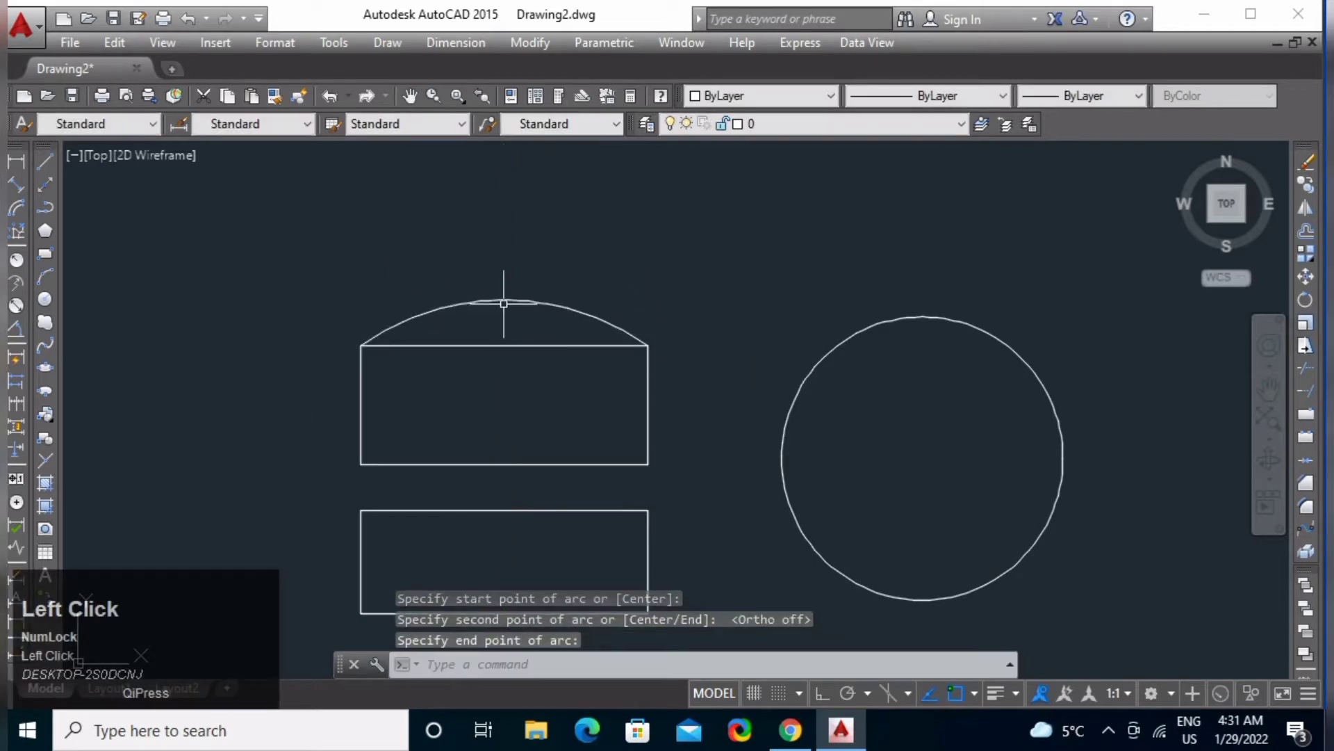
# Step: Use ADDSELECTED with the upper rectangle's bottom line as source to draw a closed, irregular four-sided outline of lines right of the circle
pyautogui.scroll(-2, 620, 396)
pyautogui.moveTo(620, 396); pyautogui.dragTo(581, 324, button='middle')
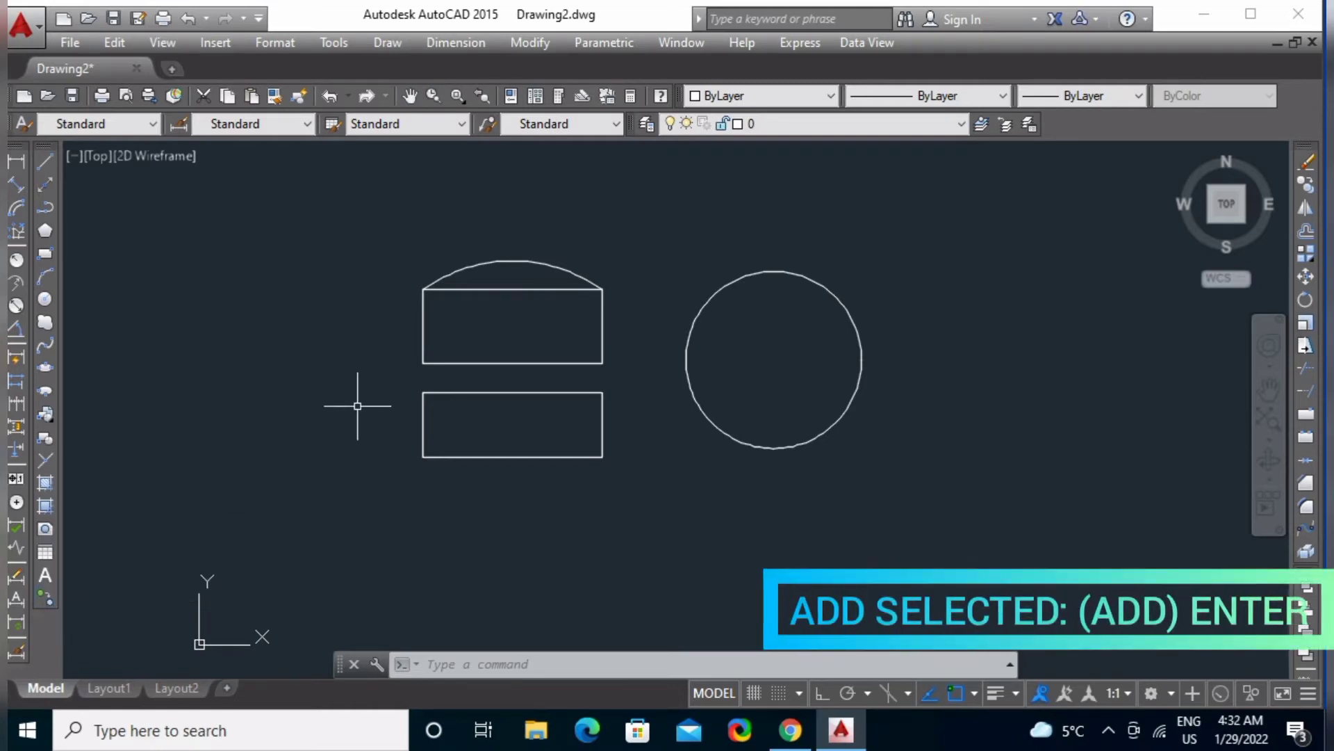
pyautogui.write('a')
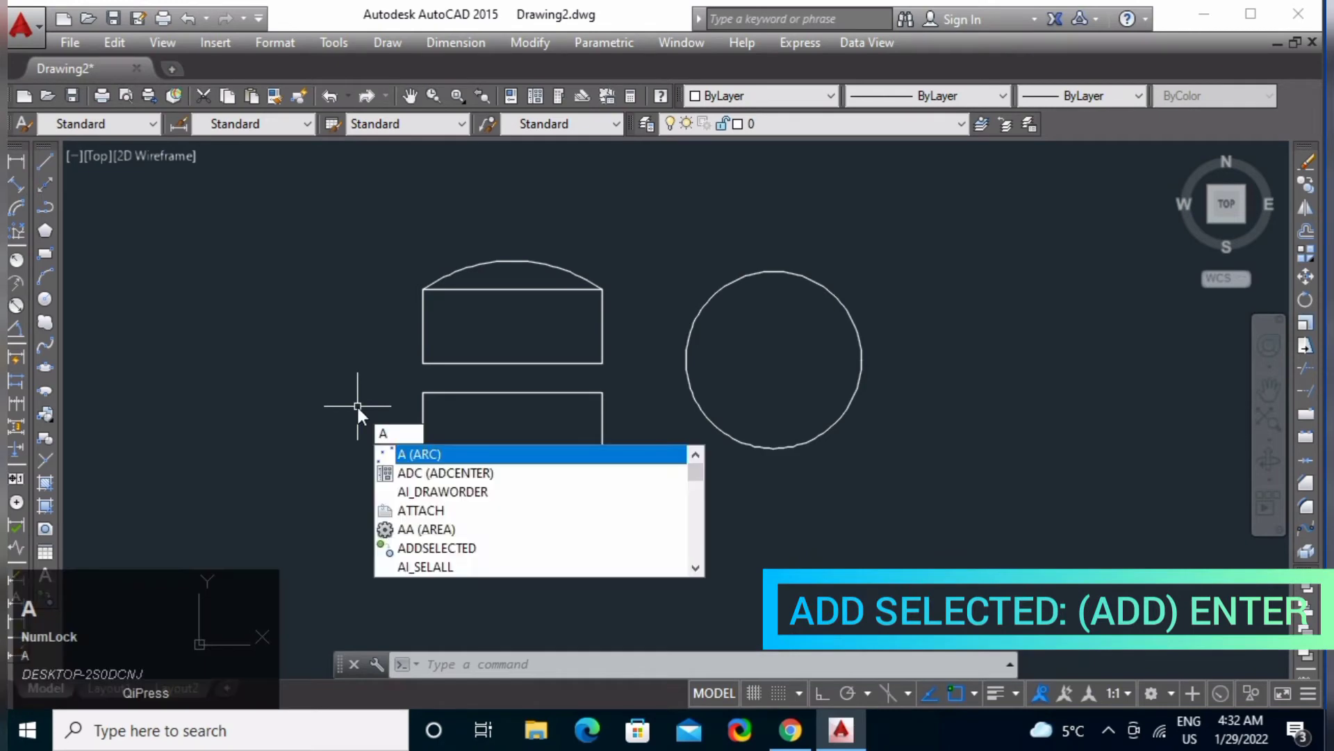
pyautogui.write('dd')
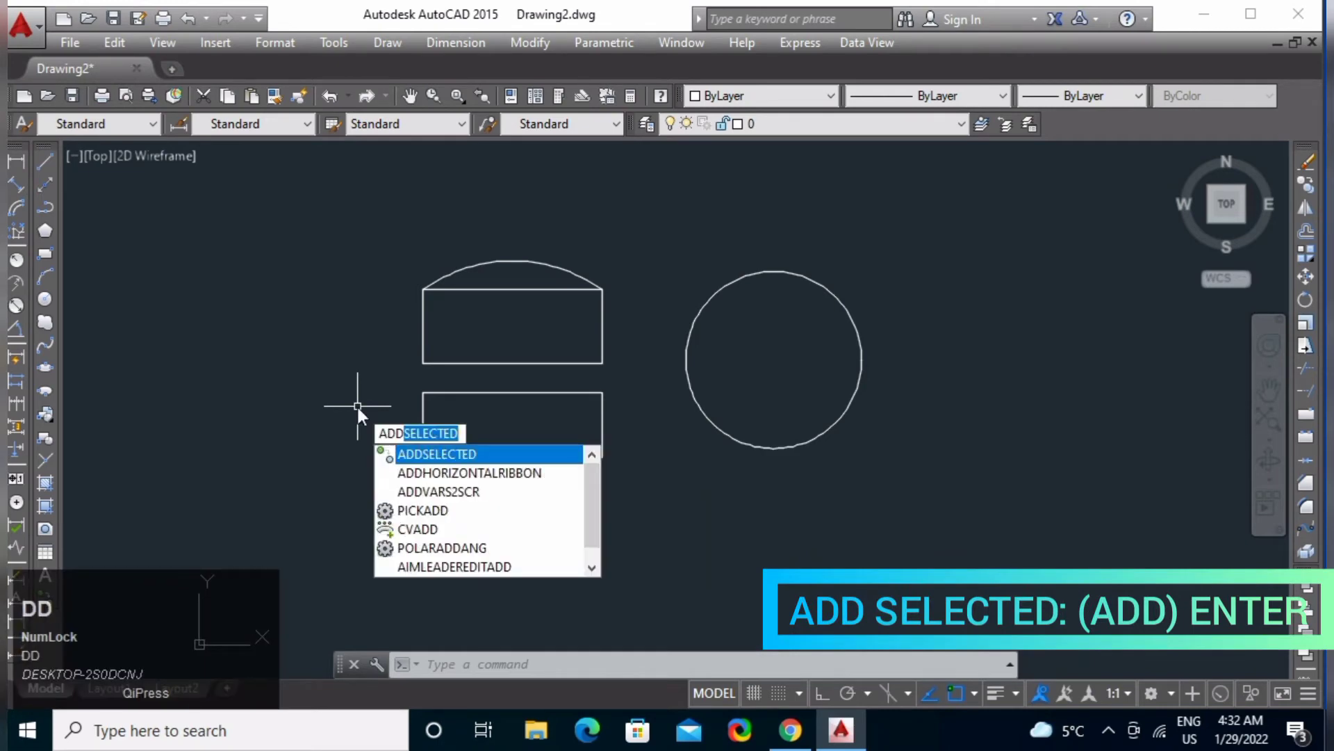
pyautogui.press('space')
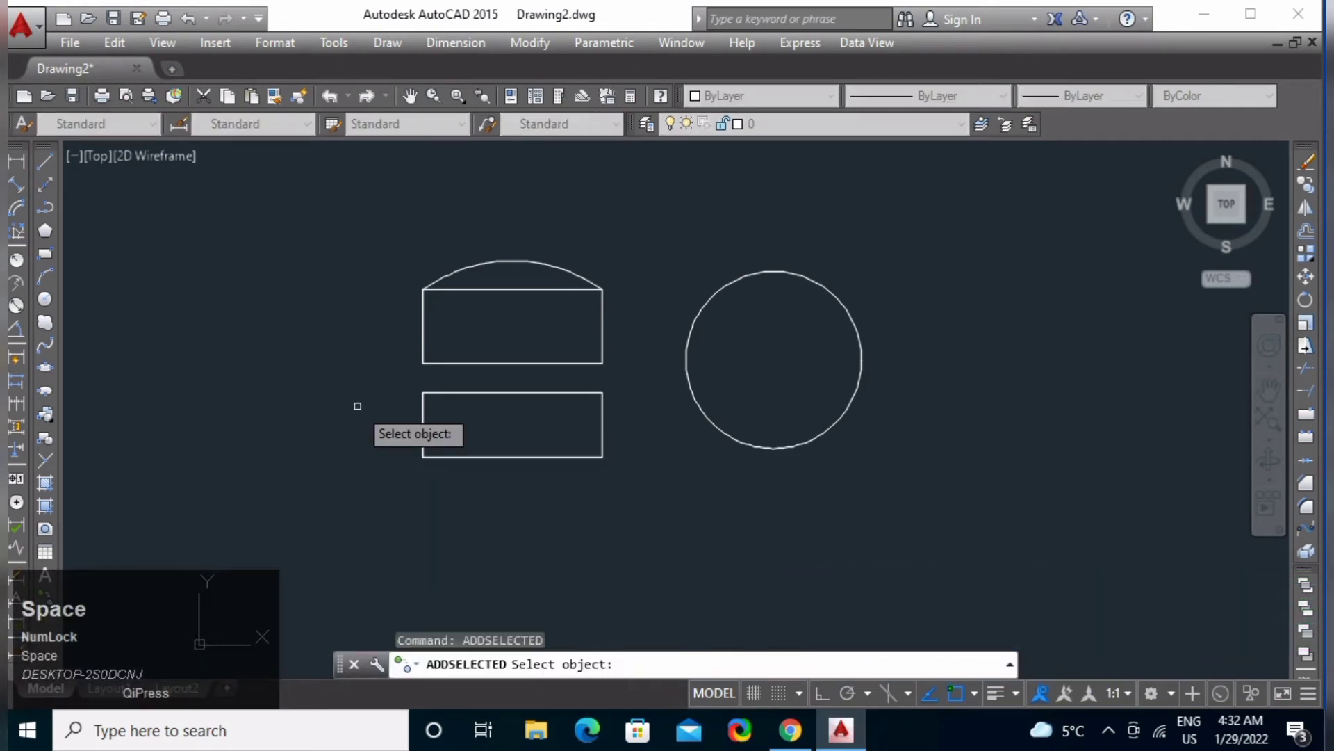
pyautogui.click(481, 363)
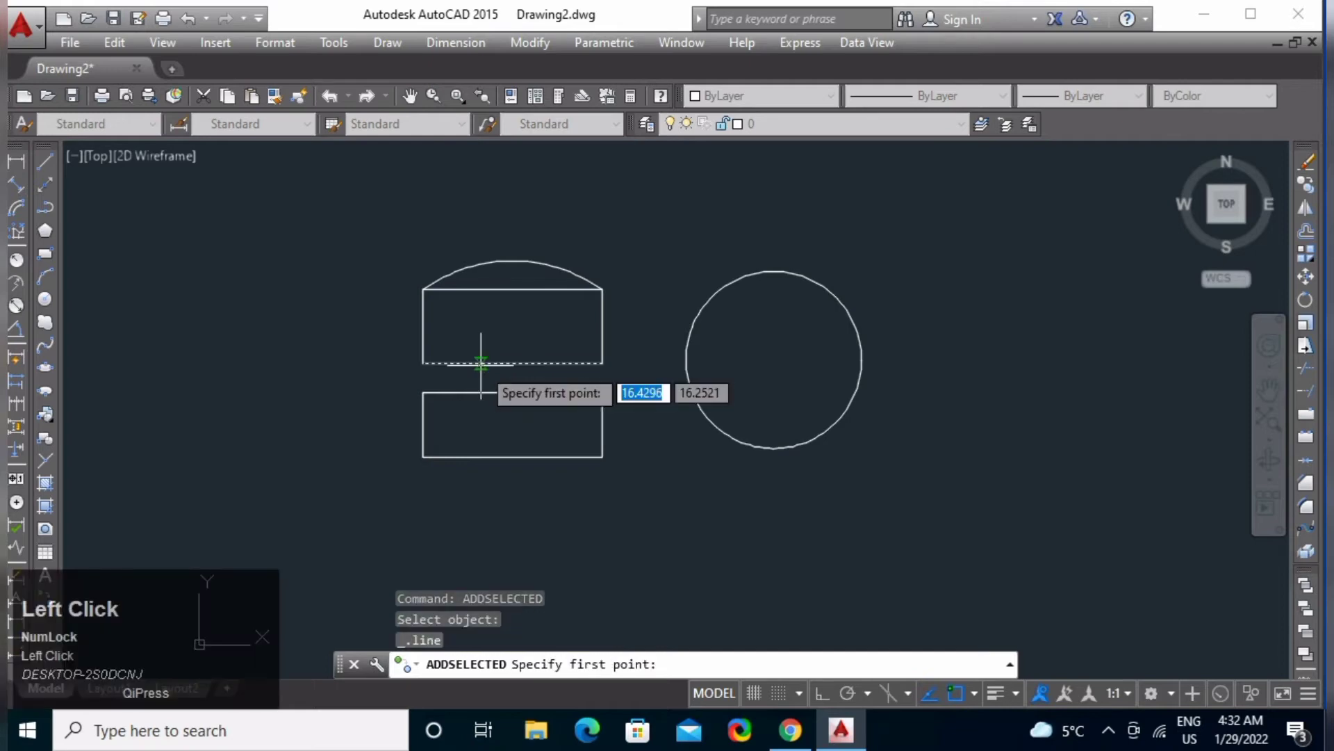
pyautogui.moveTo(715, 467); pyautogui.dragTo(428, 481, button='middle')
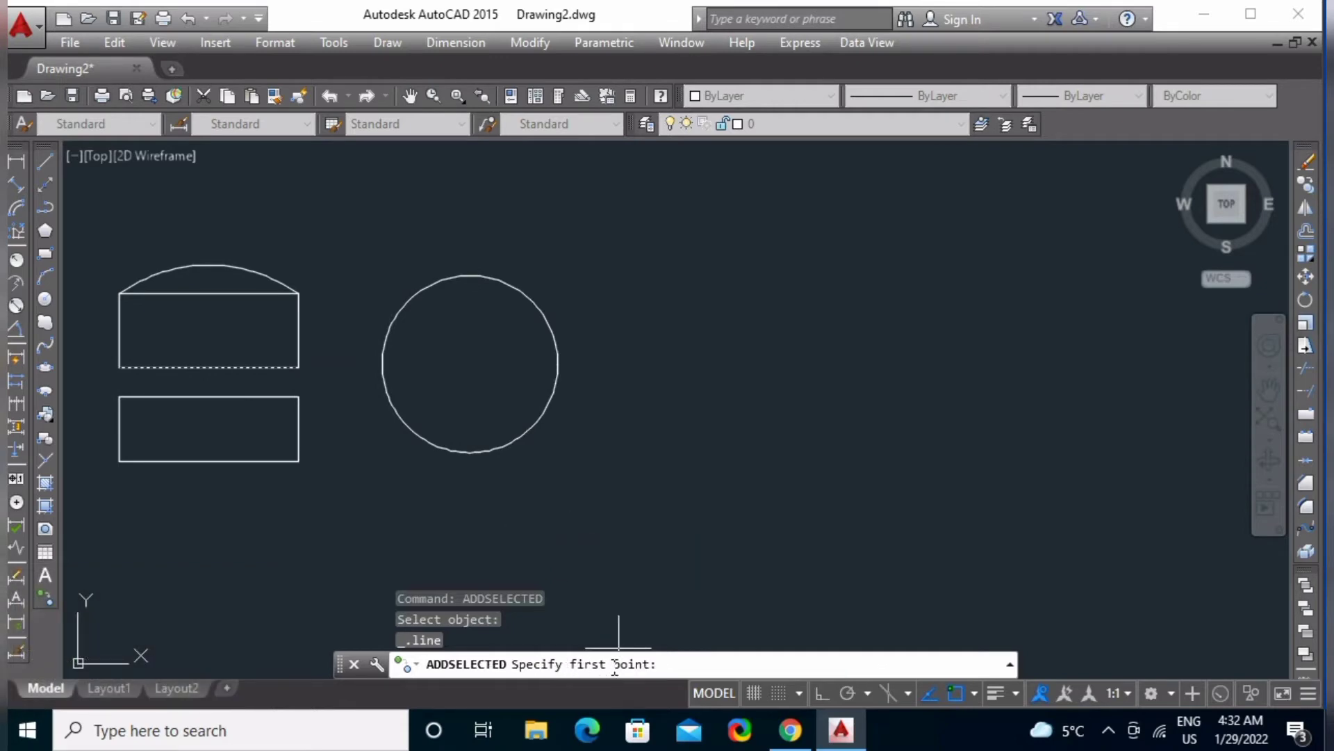
pyautogui.click(730, 303)
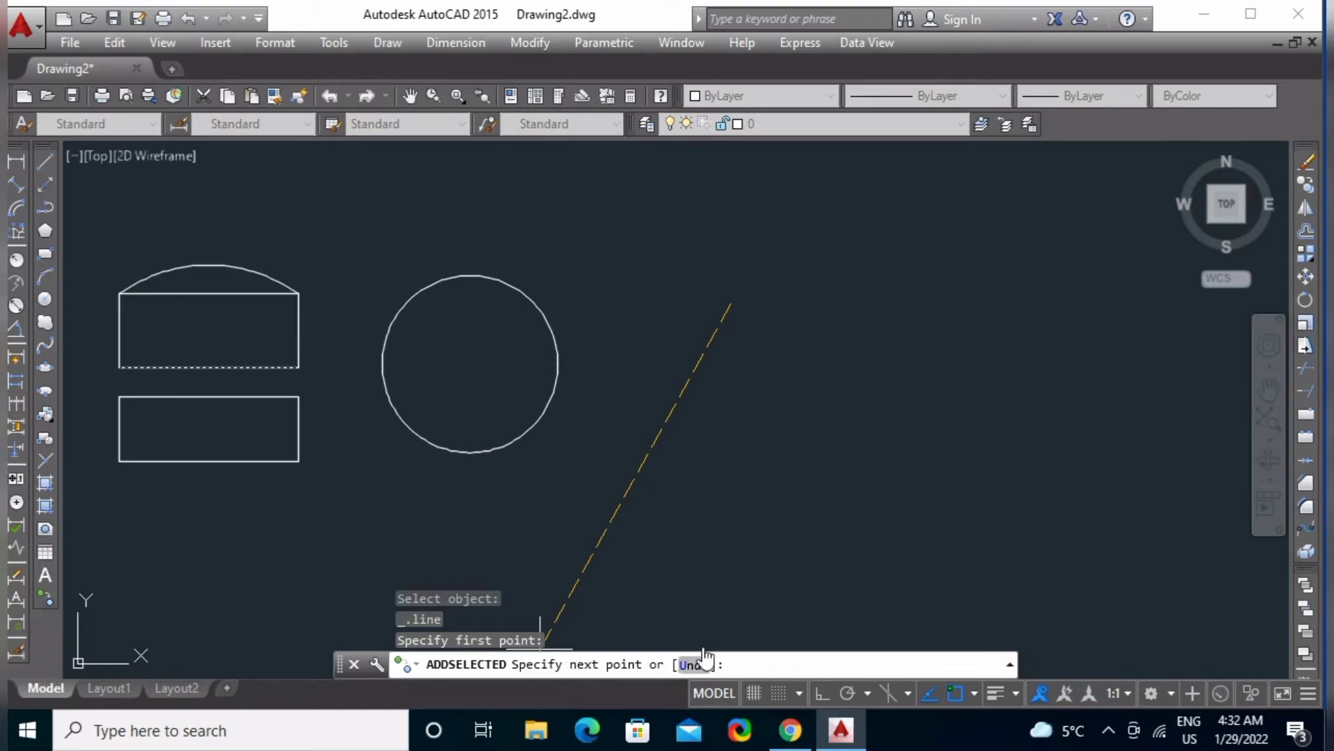
pyautogui.click(880, 287)
pyautogui.click(944, 362)
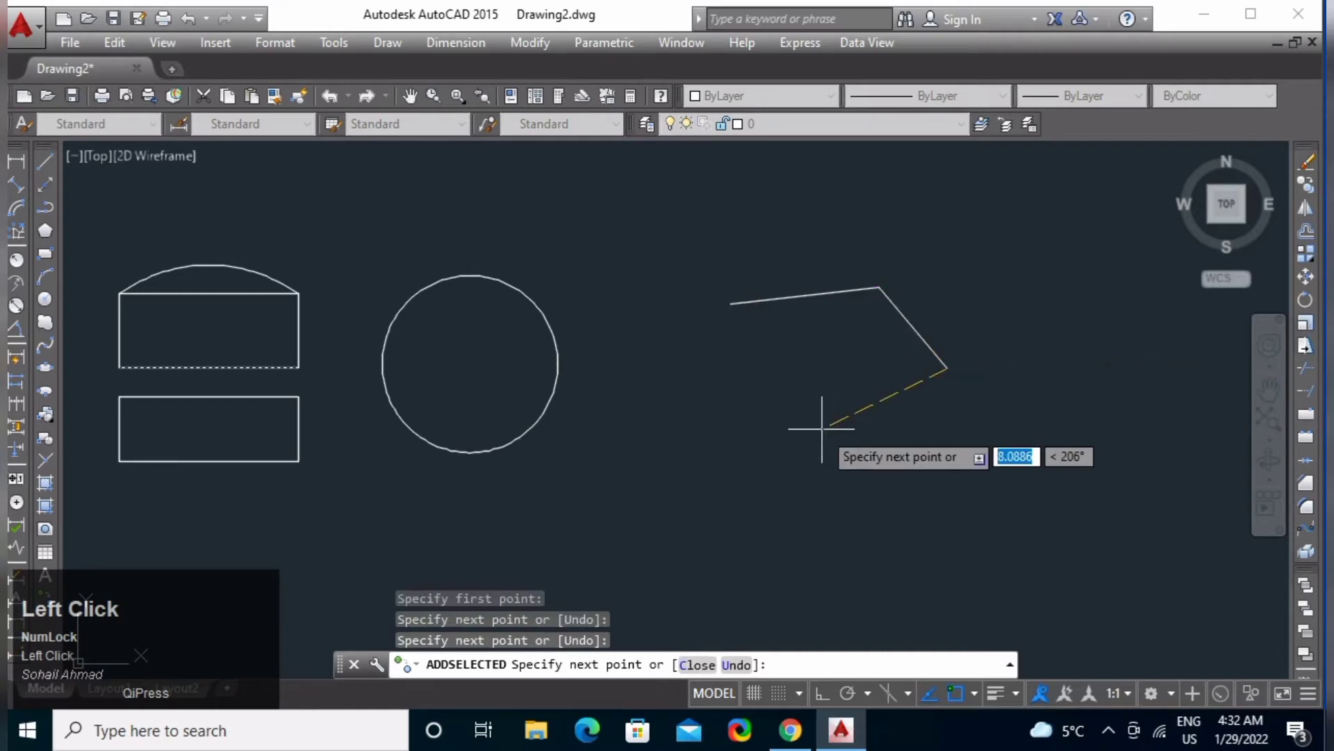
pyautogui.click(822, 427)
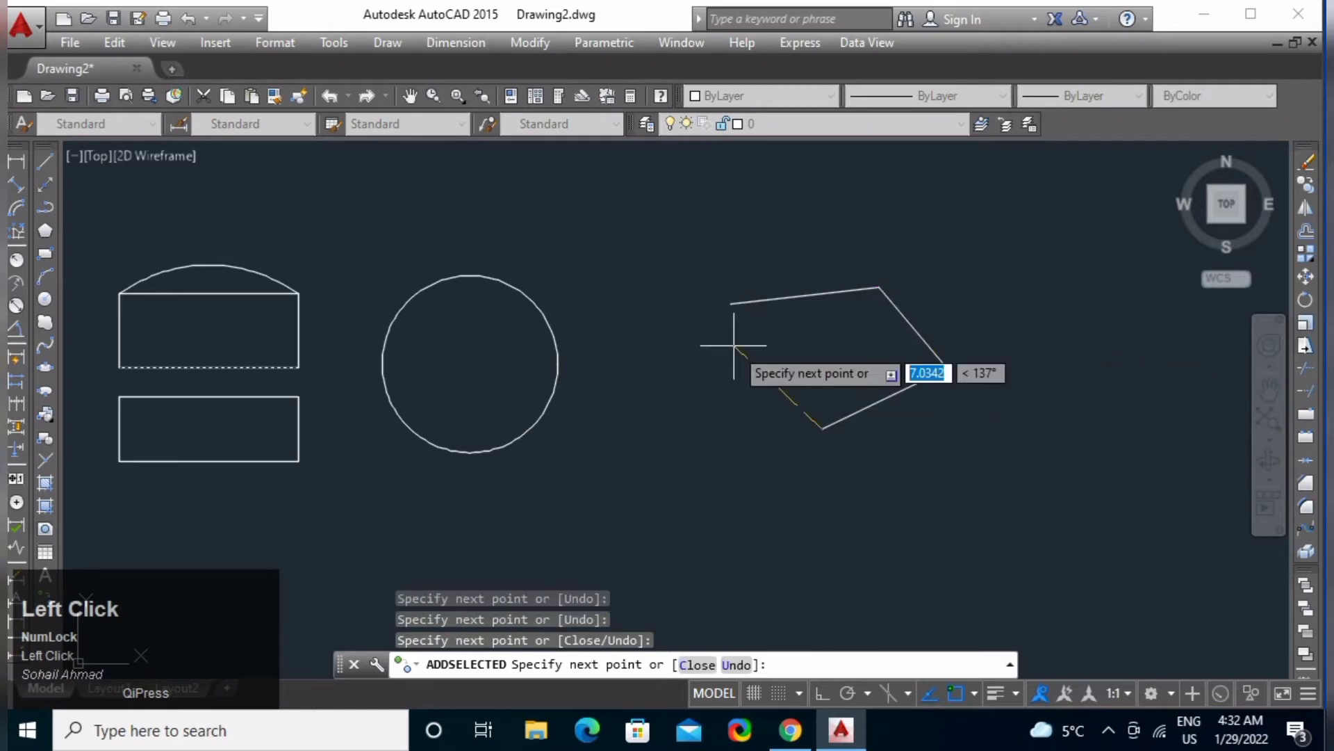
pyautogui.click(731, 303)
pyautogui.press('space')
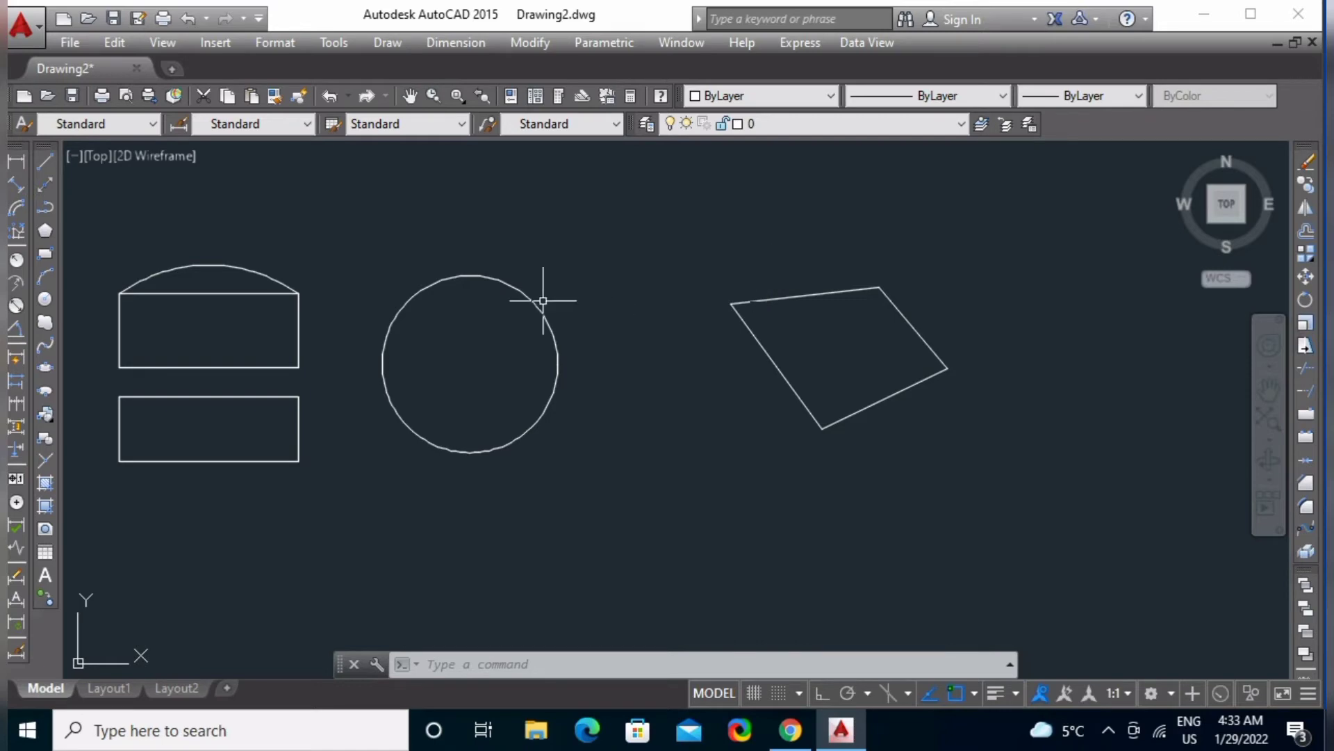
# Step: Use ADDSELECTED with the existing circle as source to draw another circle of similar size, below and between the circle and the four-sided outline
pyautogui.click(44, 593)
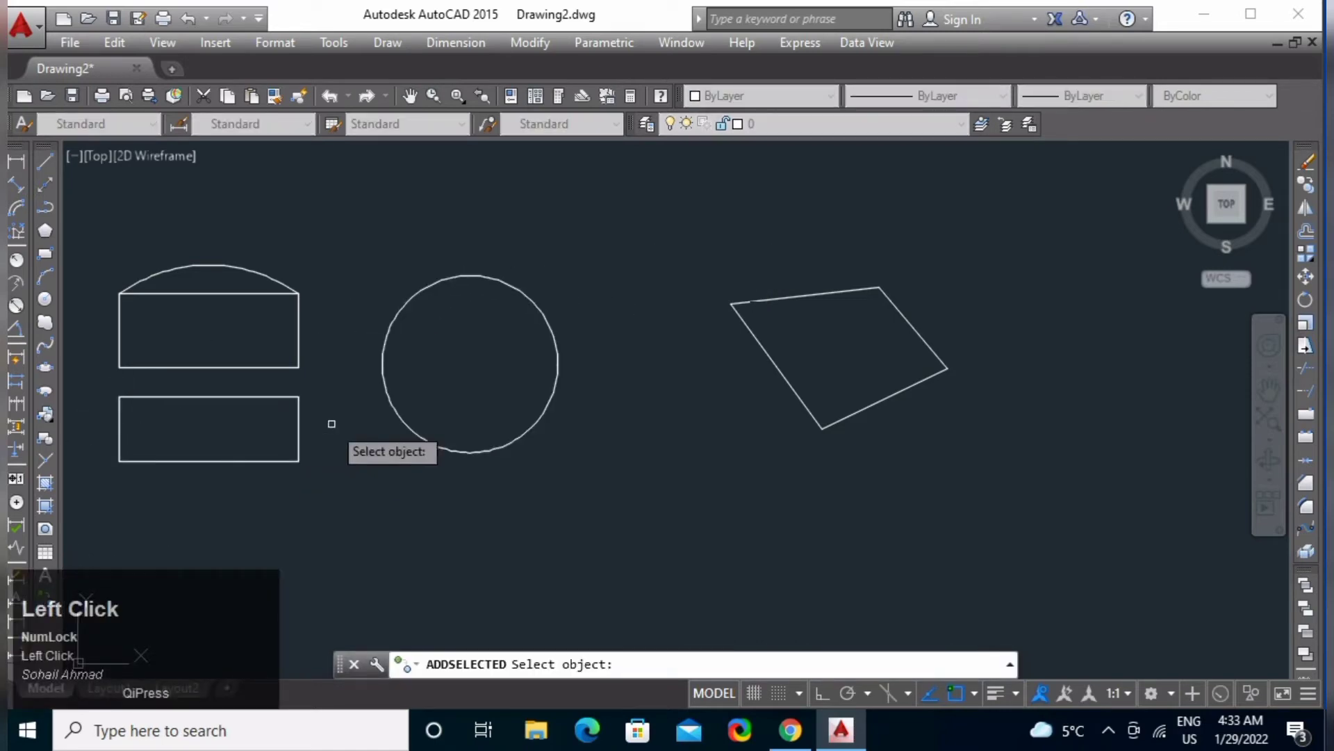
pyautogui.click(431, 285)
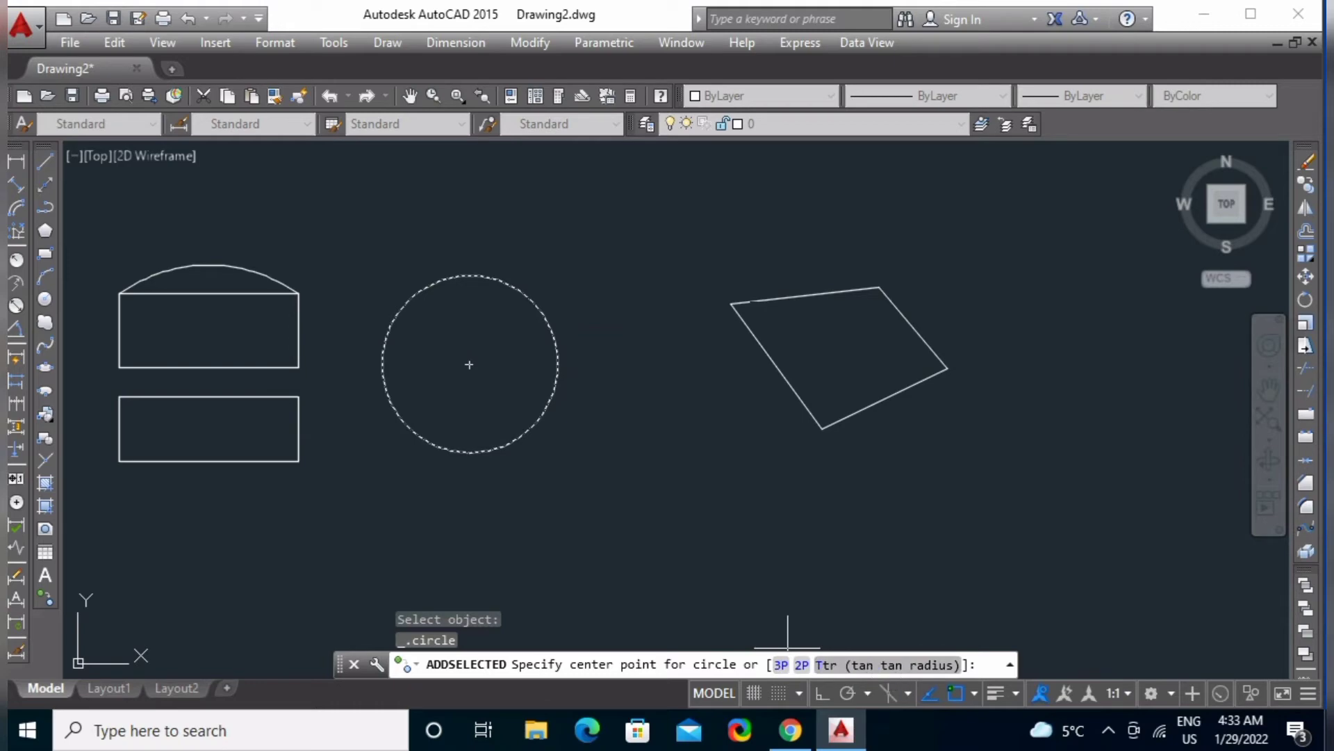
pyautogui.click(678, 496)
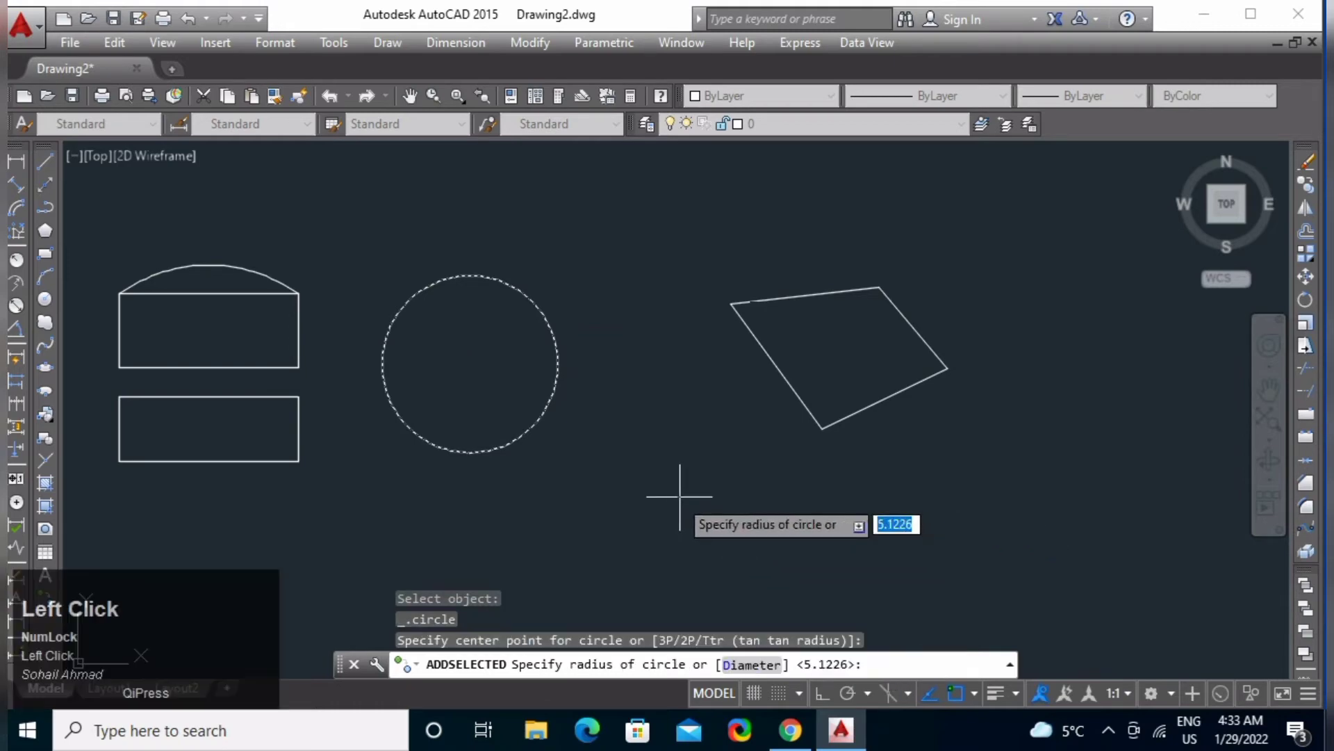
pyautogui.click(764, 511)
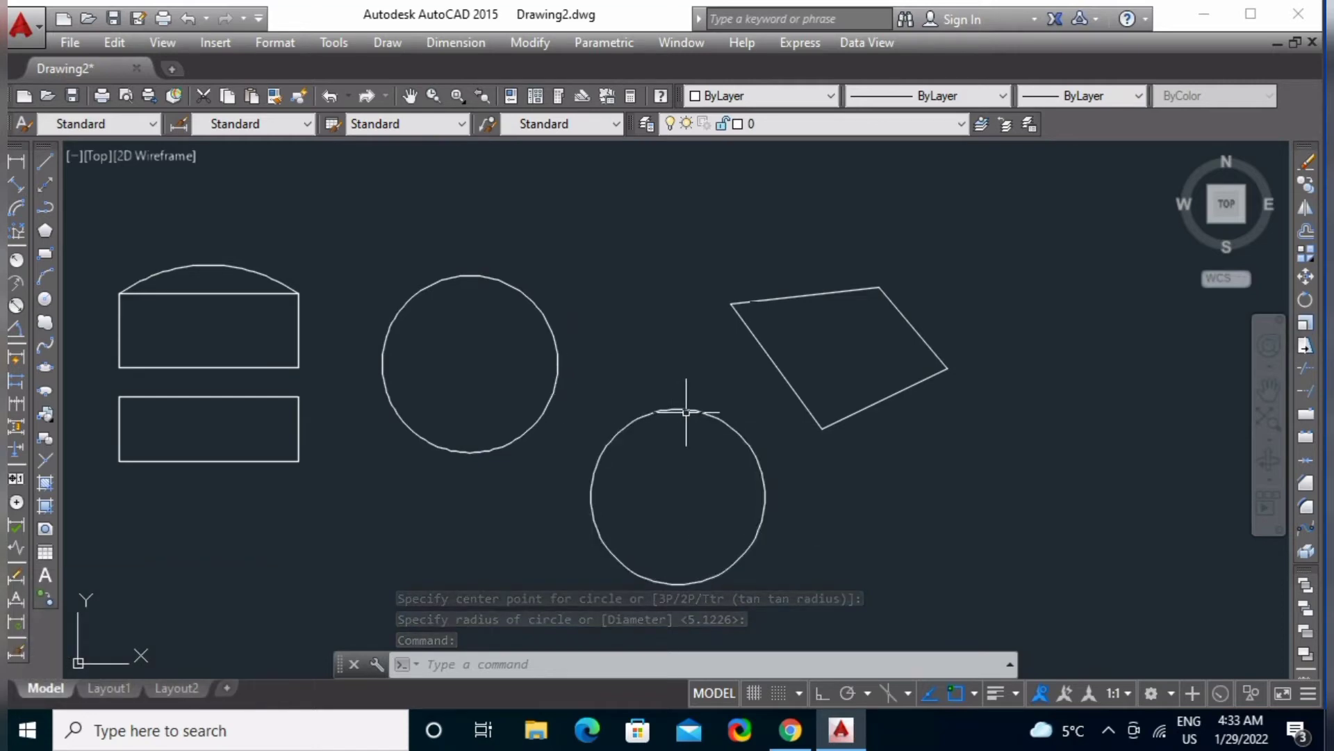
pyautogui.moveTo(689, 410)
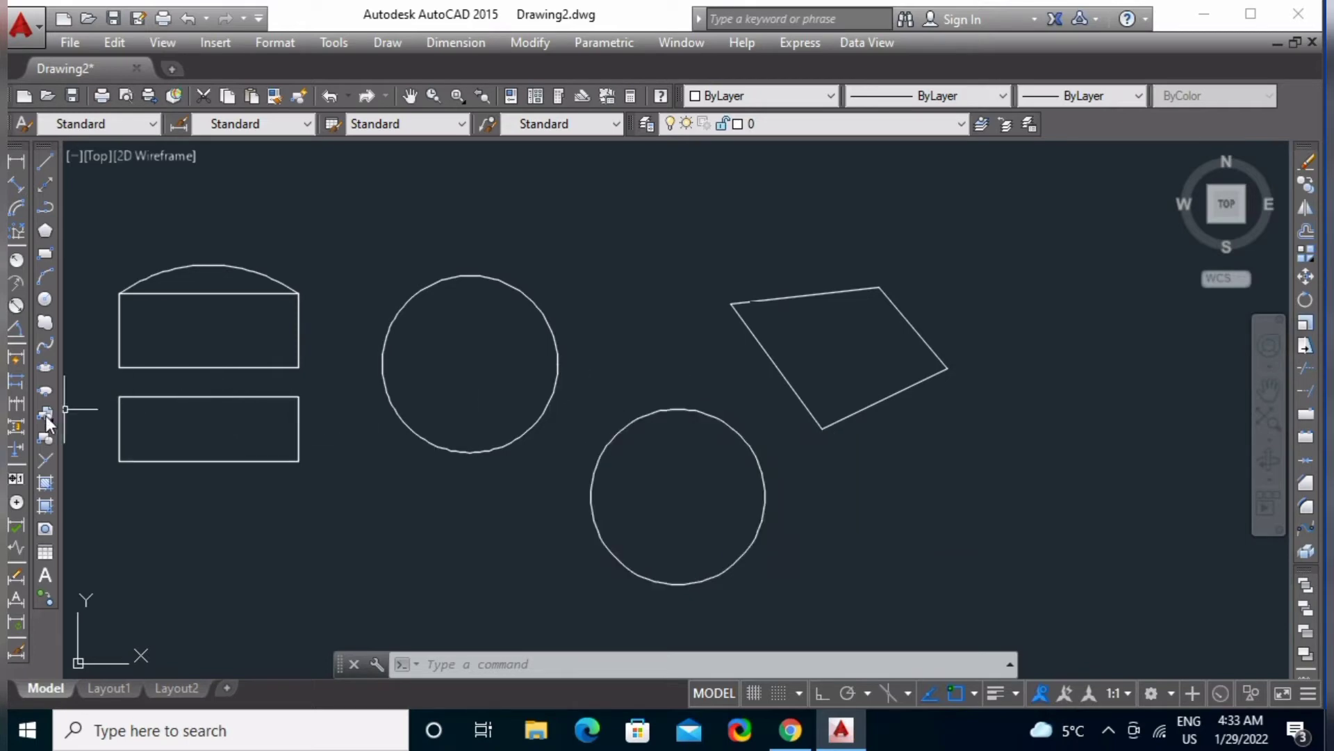
# Step: Use ADDSELECTED with the arc on the upper rectangle as source to draw a wide three-point arc above the irregular four-sided outline
pyautogui.click(47, 589)
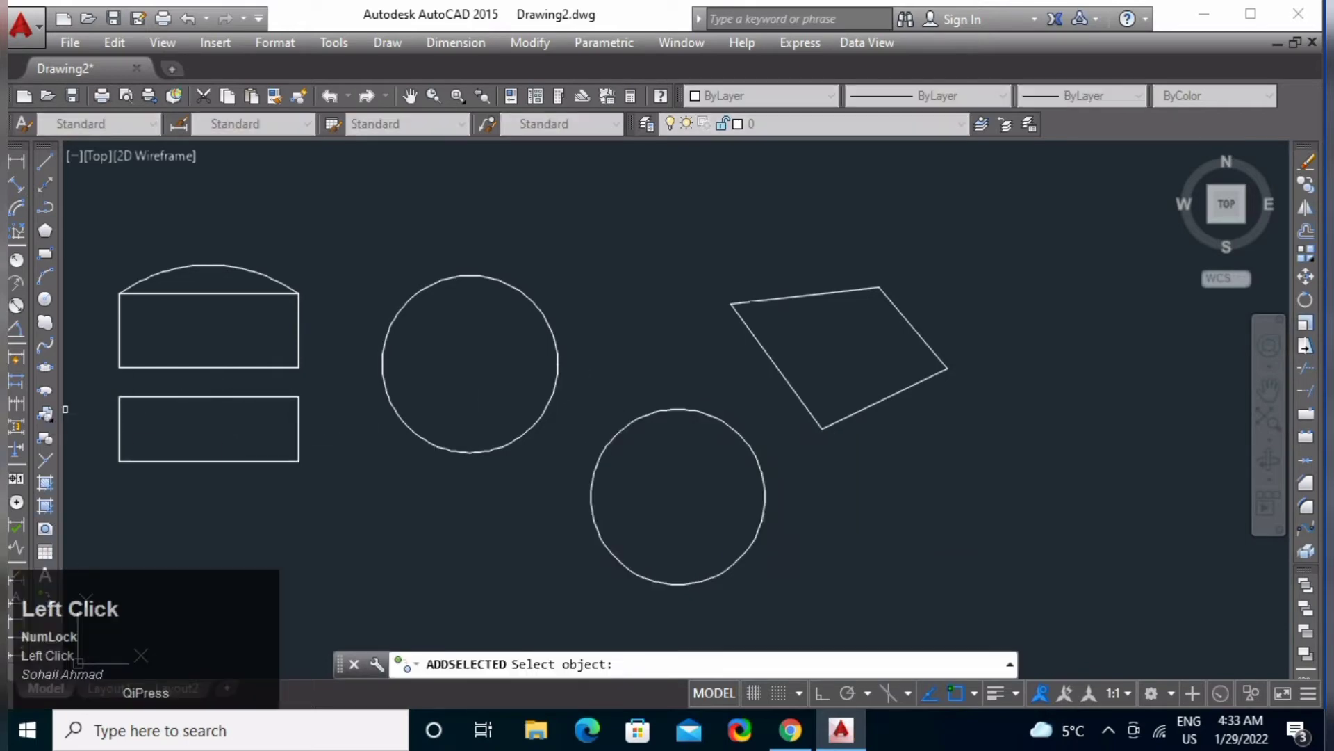
pyautogui.click(194, 264)
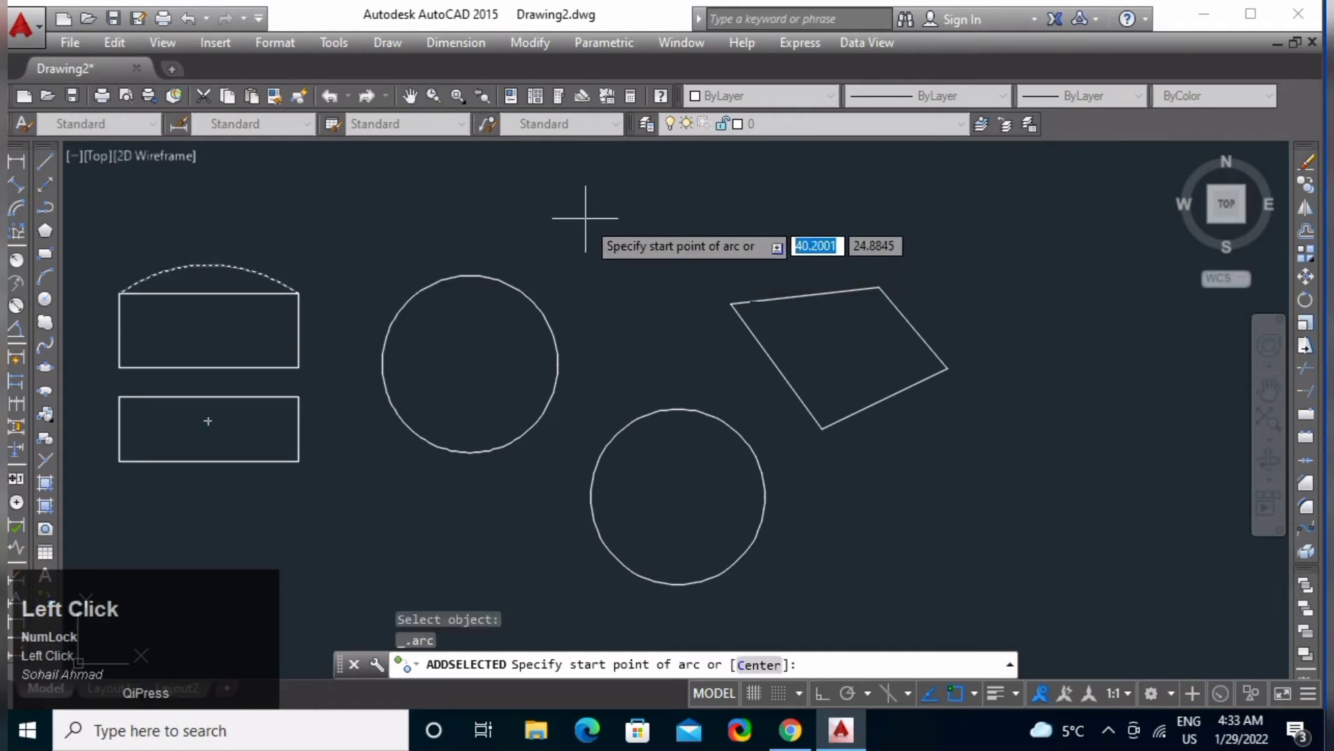
pyautogui.click(591, 256)
pyautogui.click(692, 224)
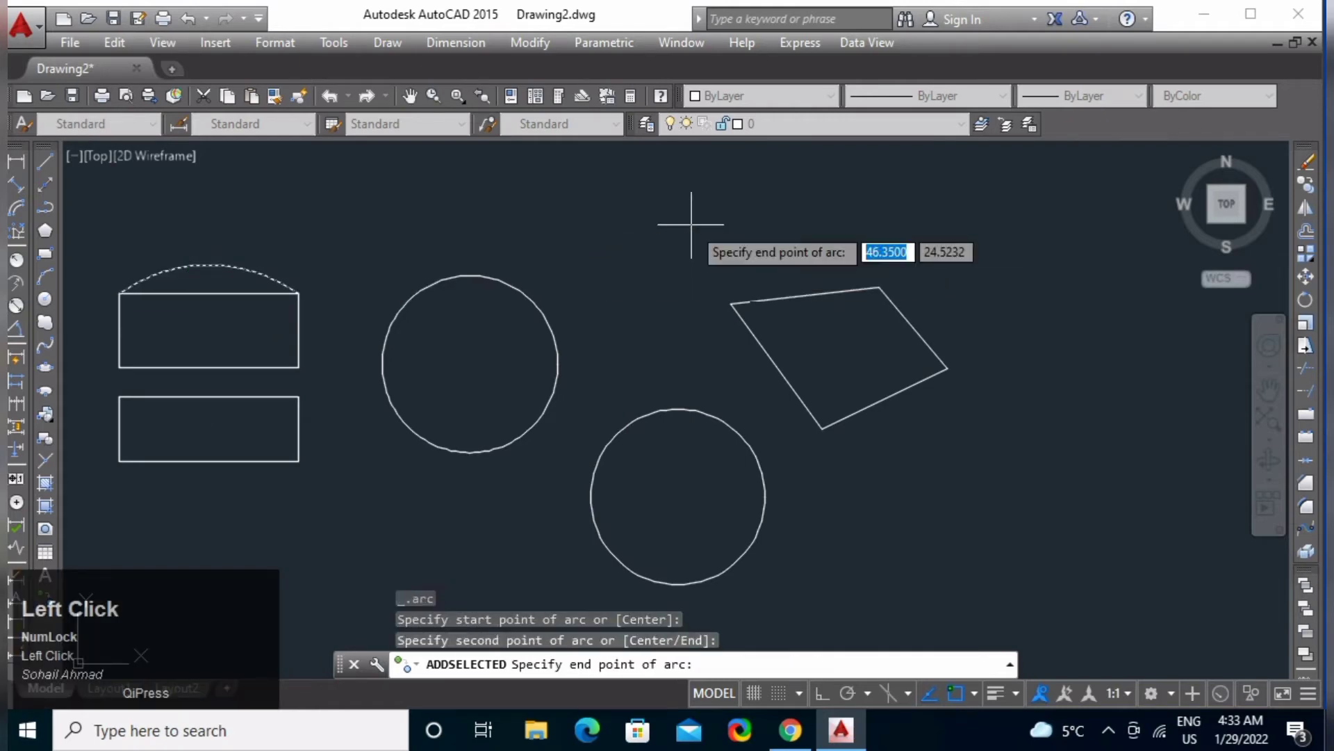
pyautogui.click(816, 250)
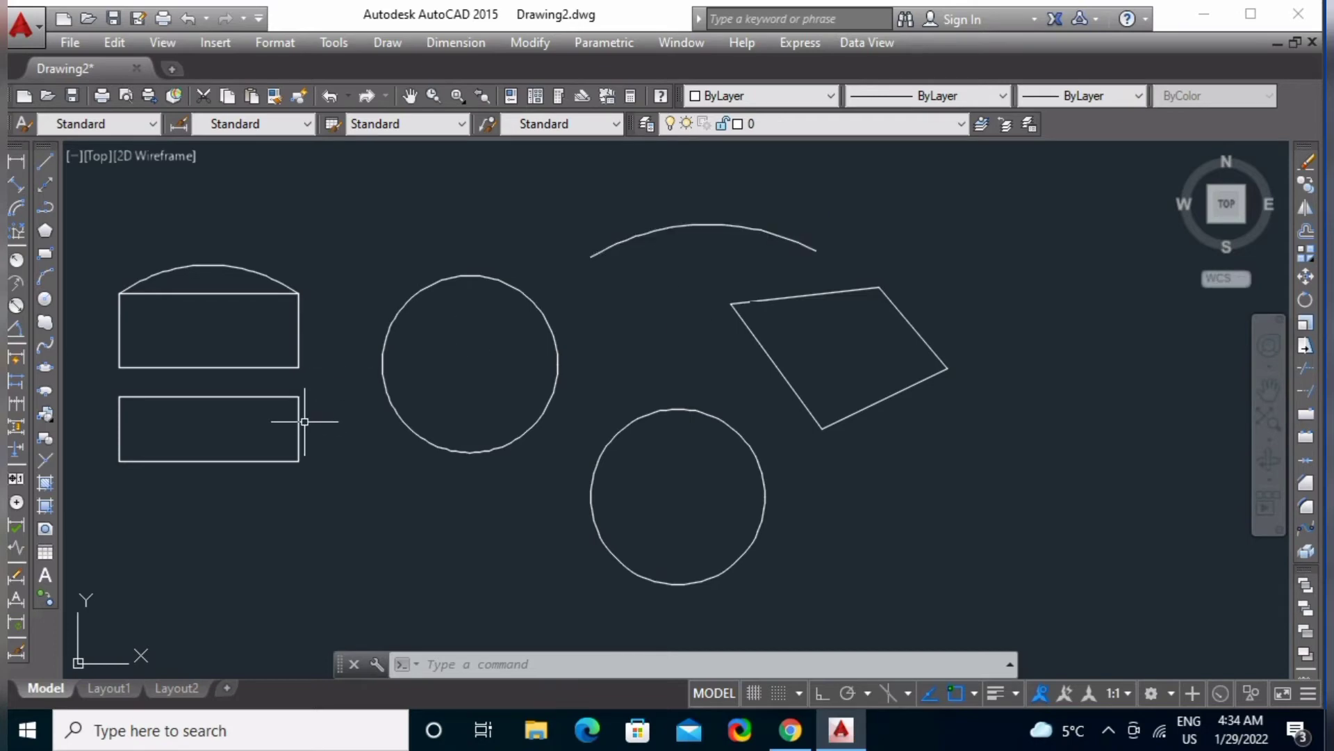
# Step: Use ADDSELECTED with the lower rectangle as source to start a polyline of three straight segments right of the four-sided outline
pyautogui.click(36, 593)
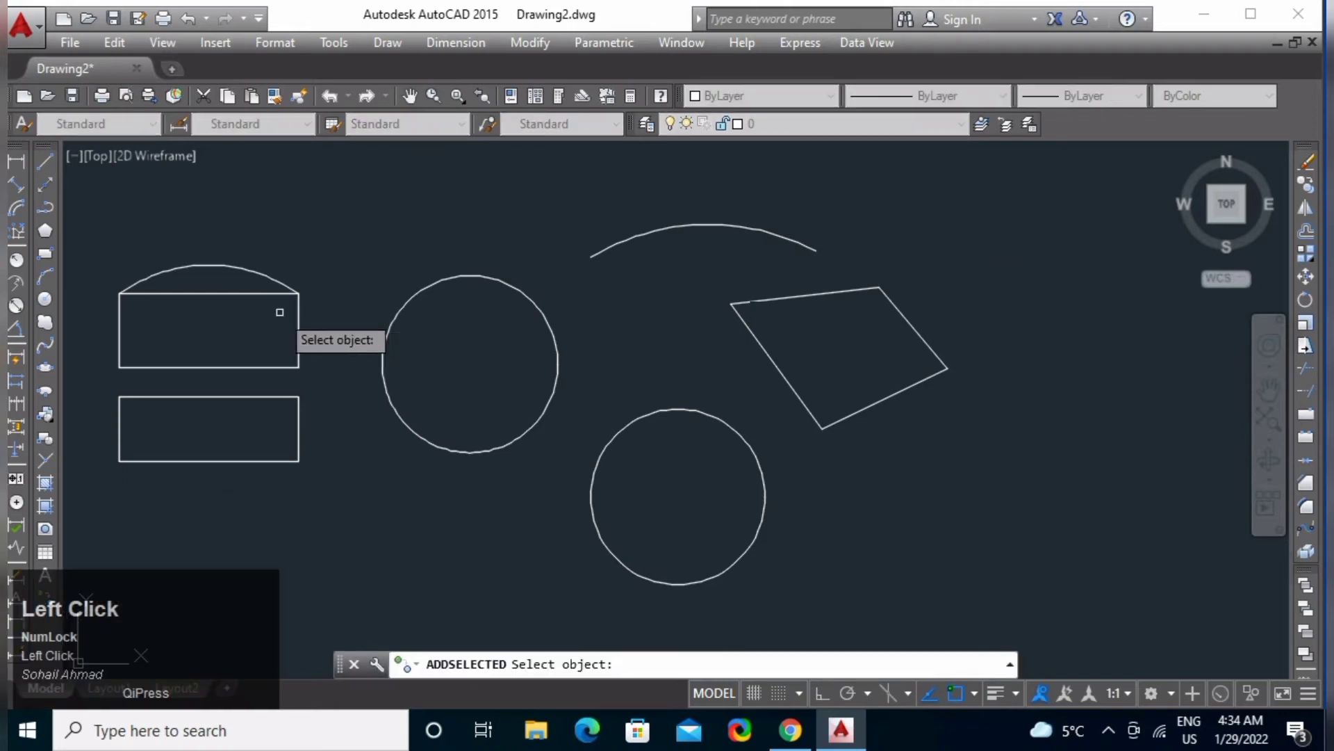
pyautogui.click(298, 413)
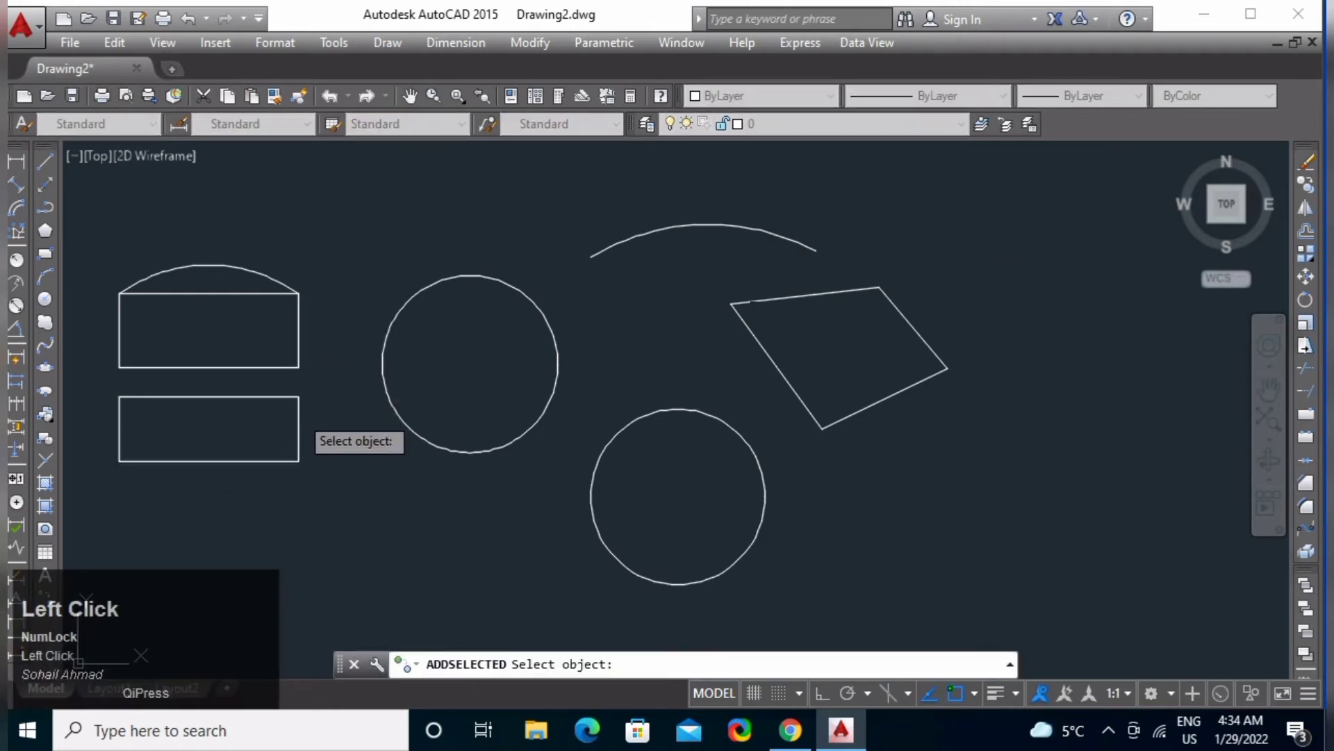
pyautogui.middleClick(796, 526)
pyautogui.moveTo(796, 525); pyautogui.dragTo(421, 512, button='middle')
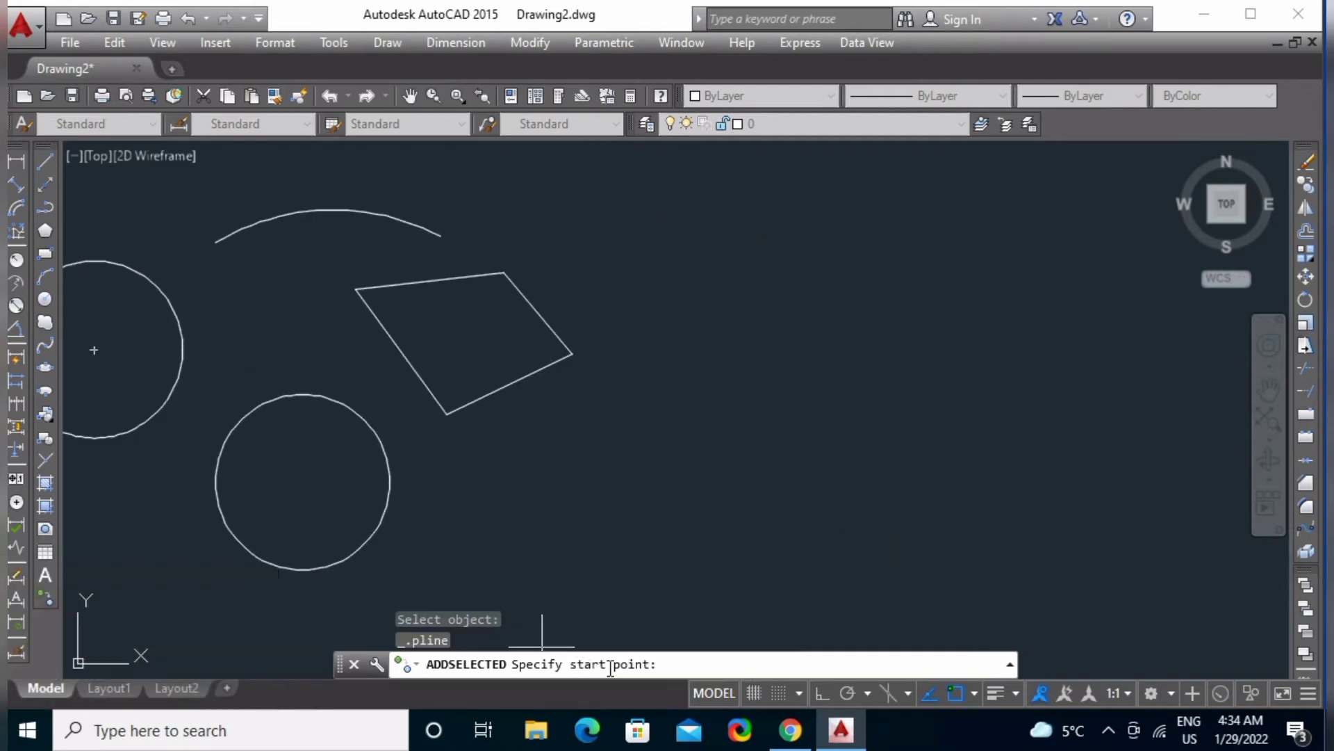
pyautogui.click(739, 299)
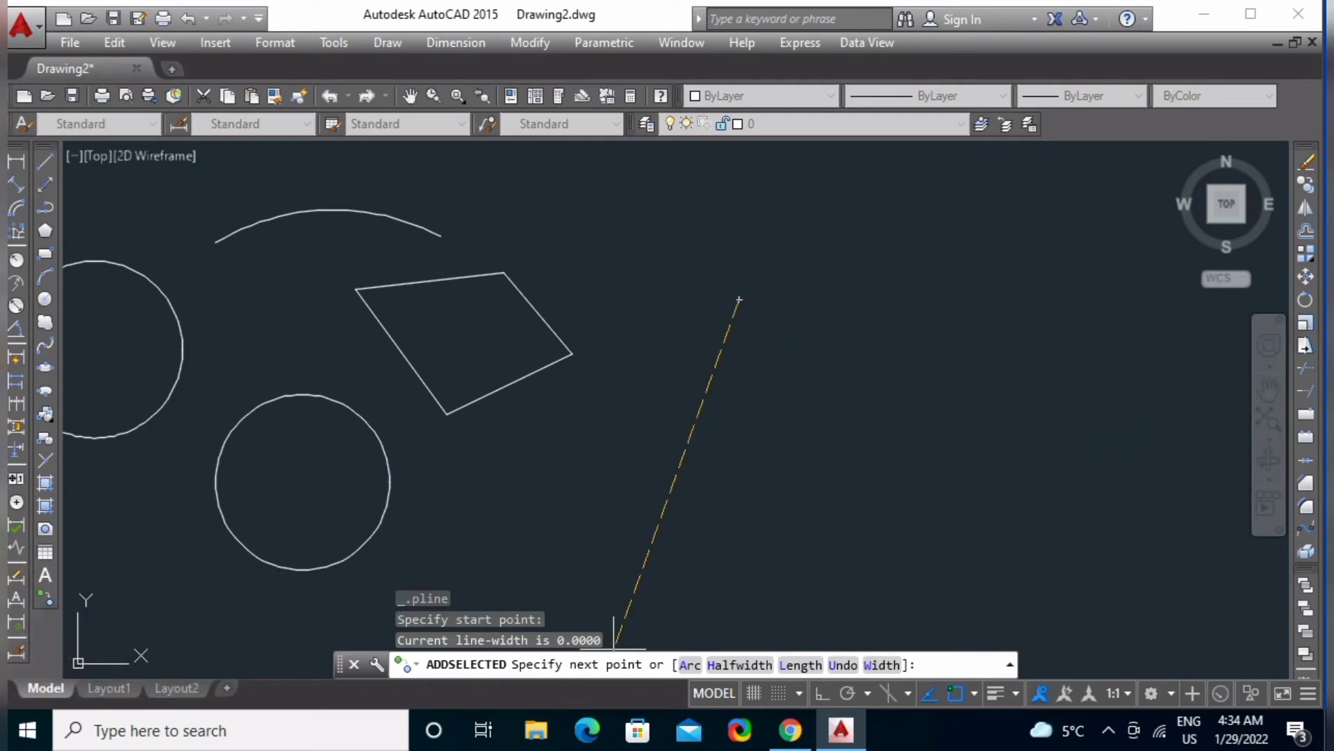
pyautogui.click(920, 250)
pyautogui.click(1009, 383)
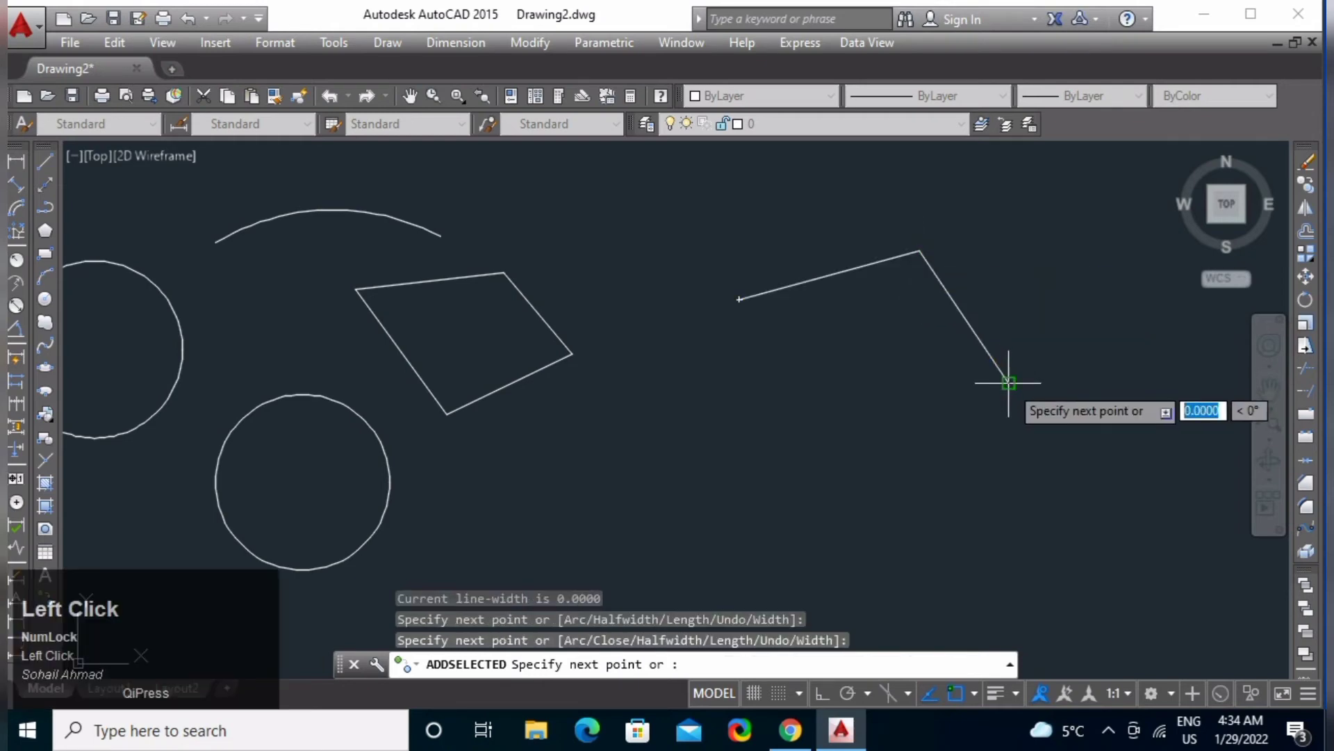
pyautogui.click(738, 434)
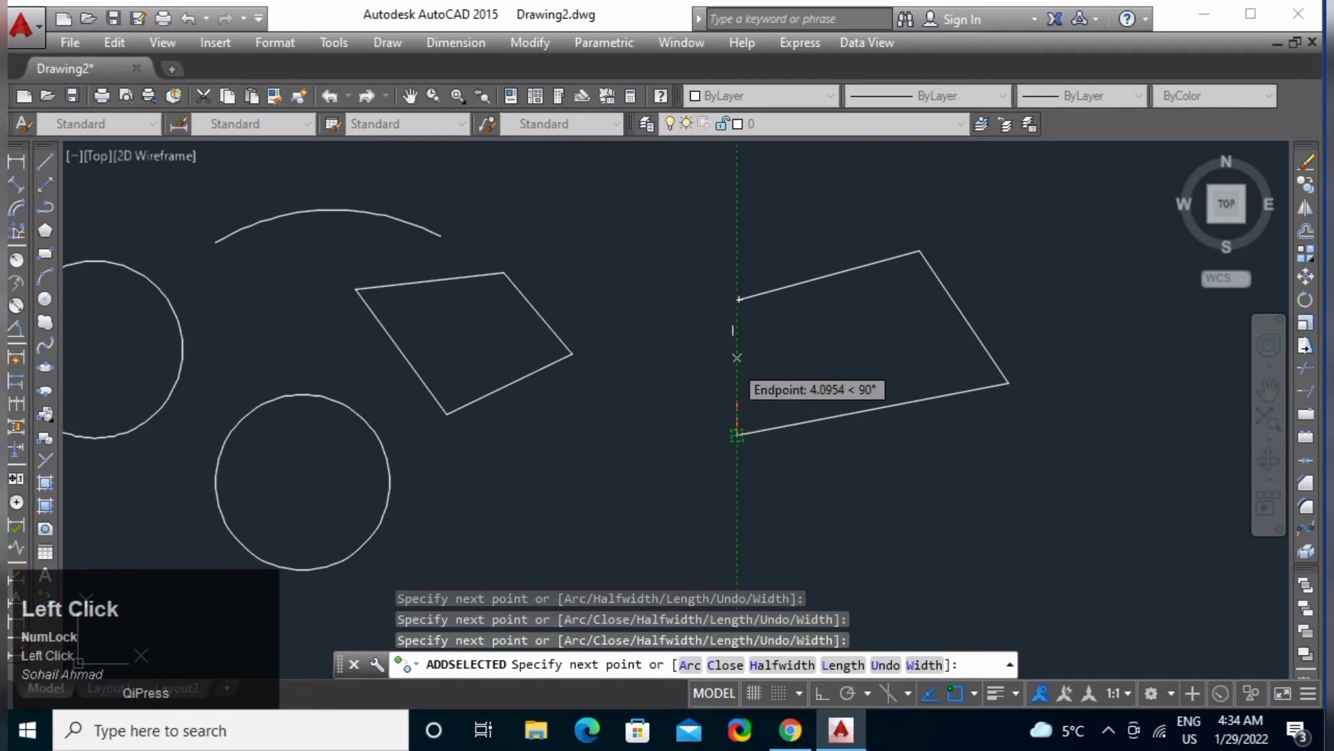
# Step: Continue the polyline in Arc mode with three curved segments going upward, and close it back to its start point with an arc
pyautogui.click(690, 665)
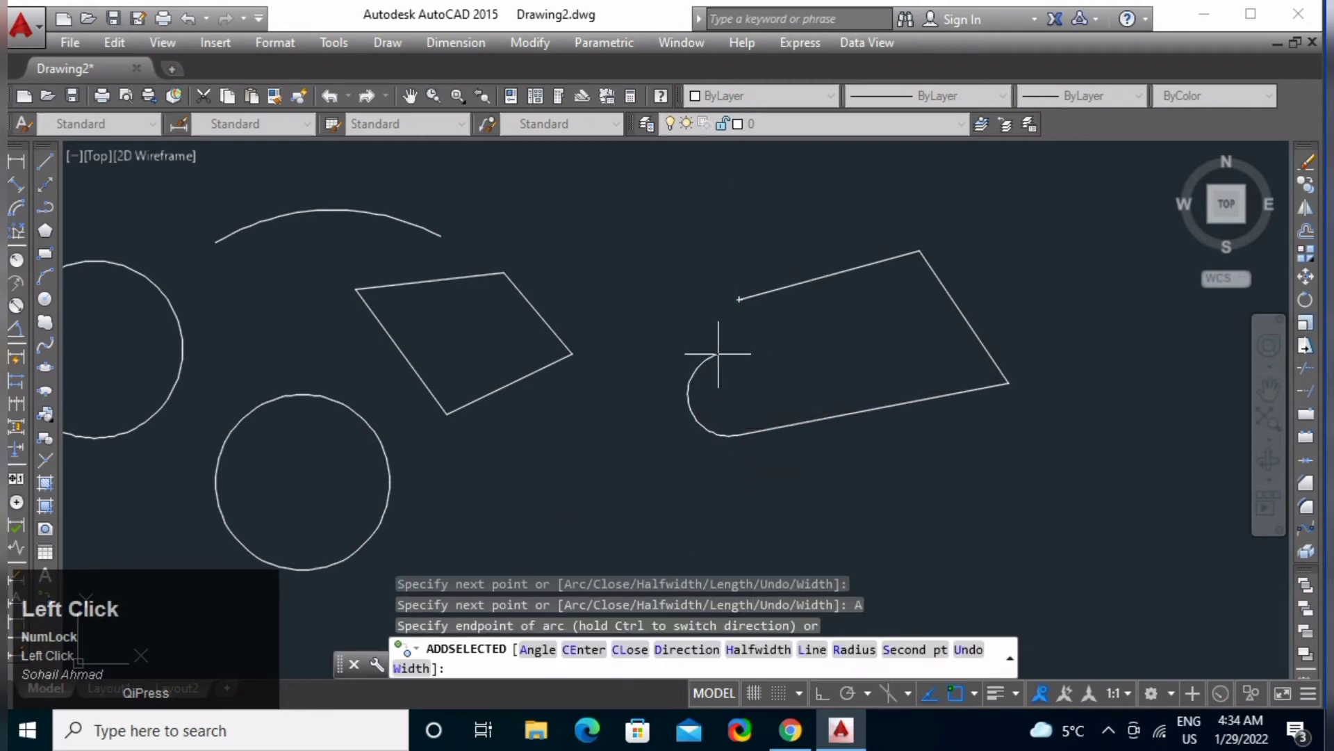
pyautogui.click(716, 352)
pyautogui.click(718, 276)
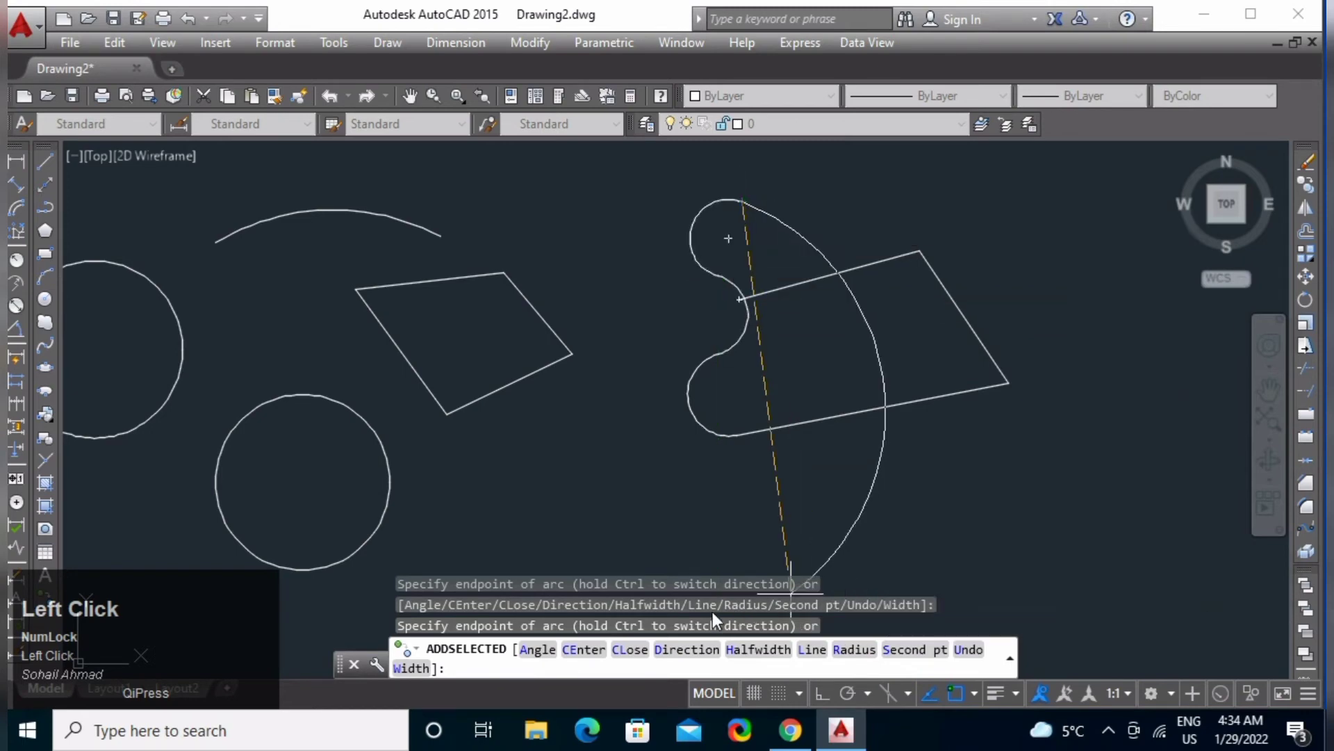
pyautogui.click(629, 650)
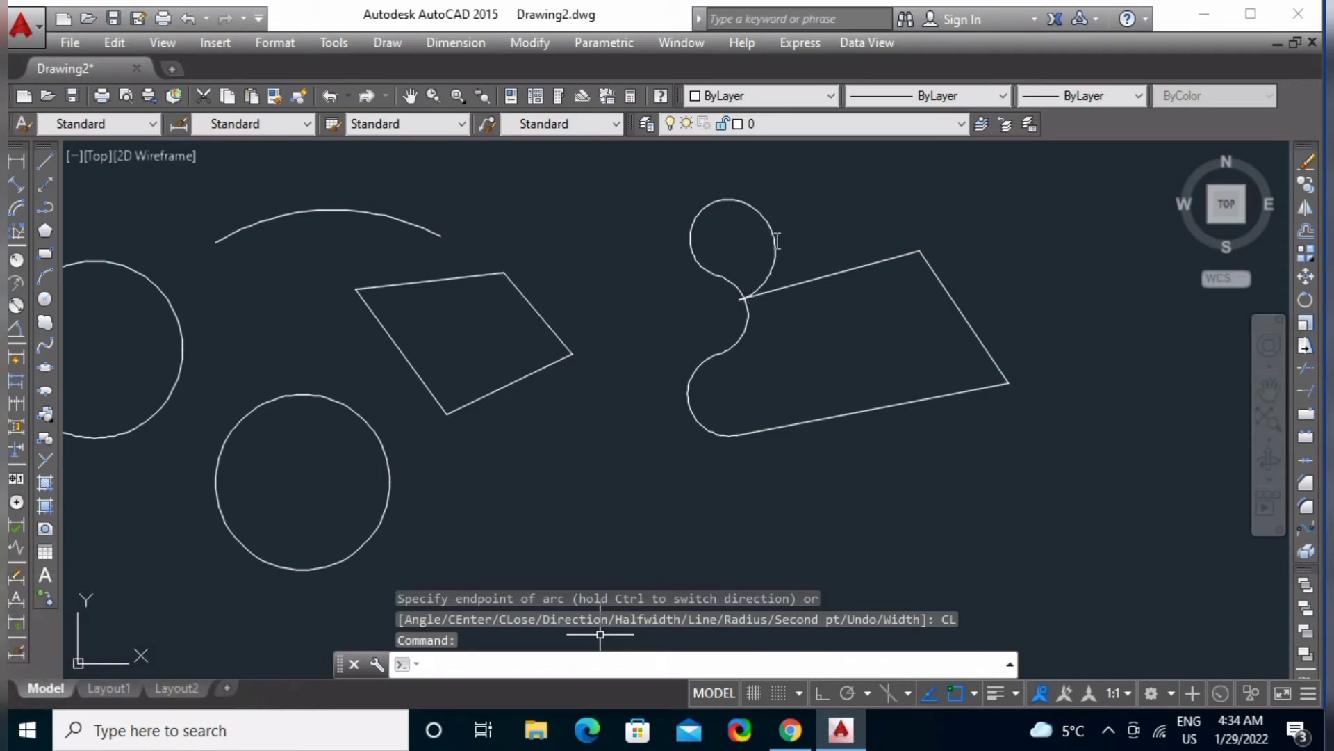
pyautogui.click(748, 372)
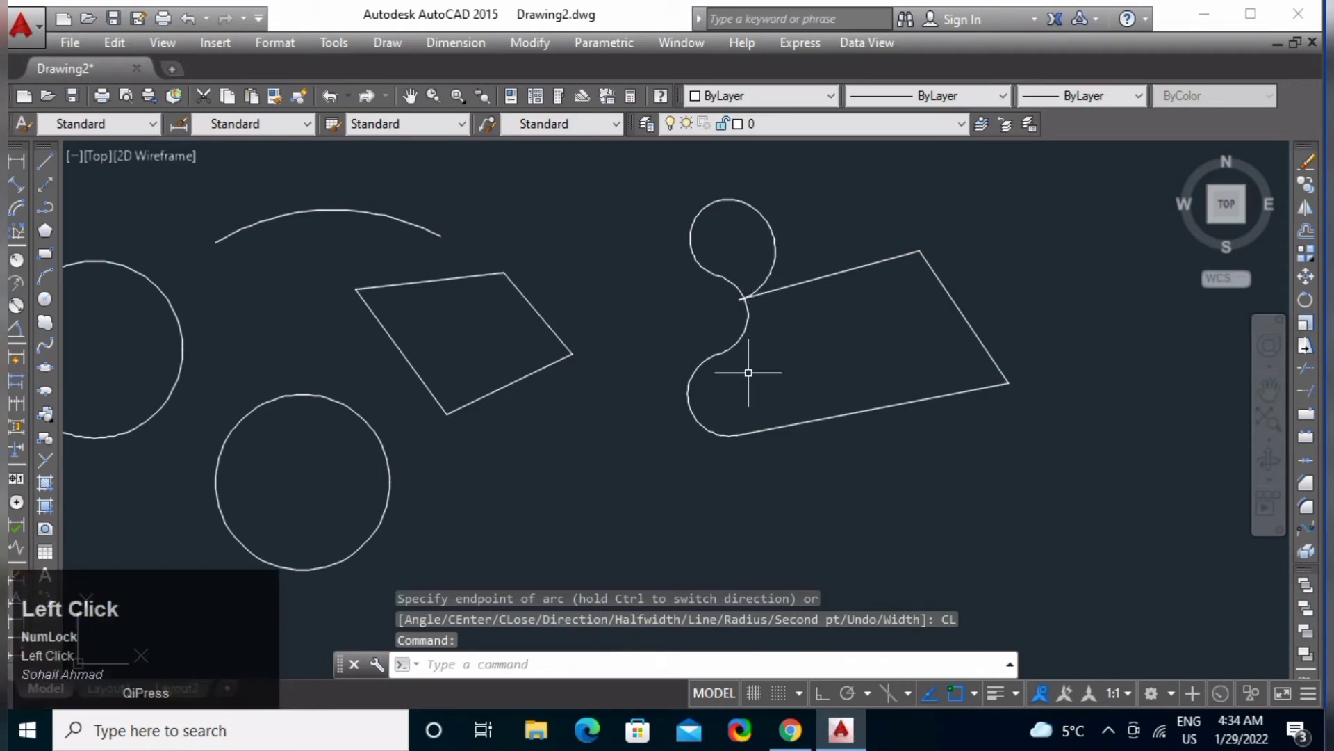
# Step: Compare the object type of the new closed curved outline with that of its source, the lower rectangle
pyautogui.moveTo(768, 271)
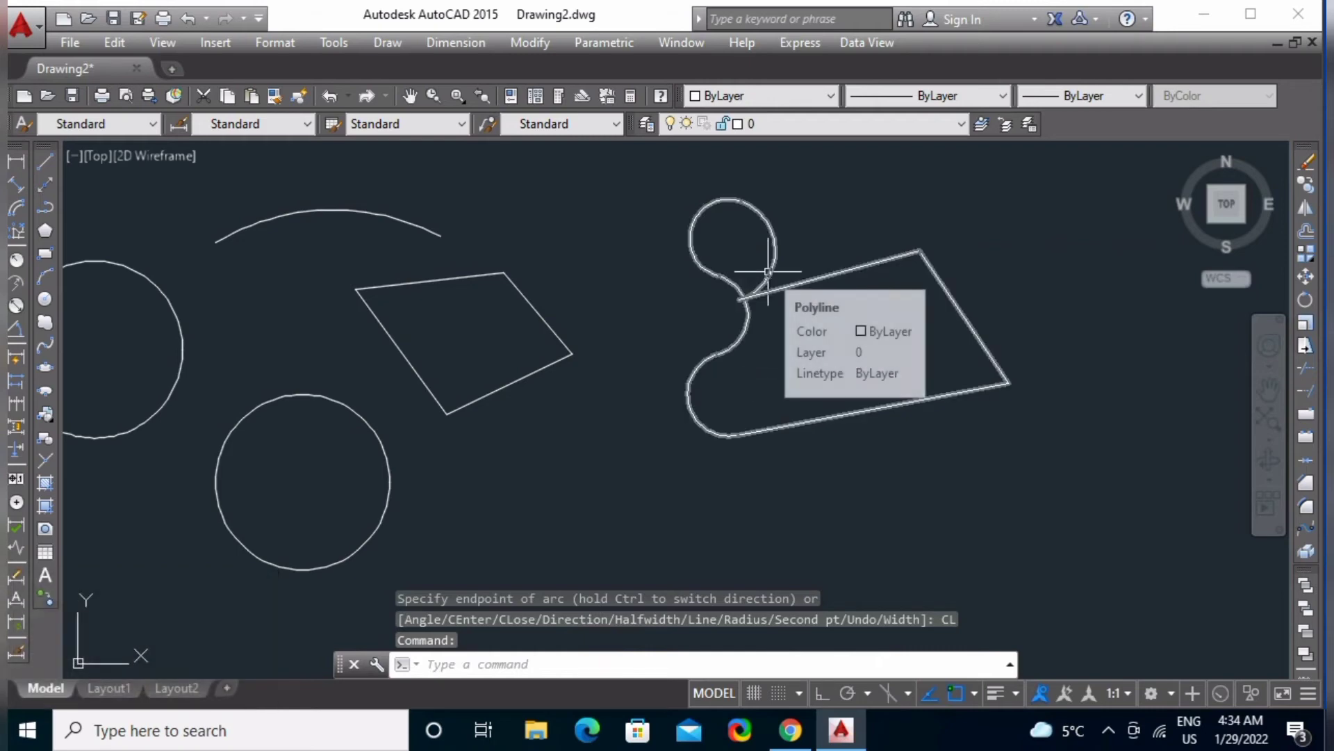
pyautogui.moveTo(708, 396); pyautogui.dragTo(947, 386, button='middle')
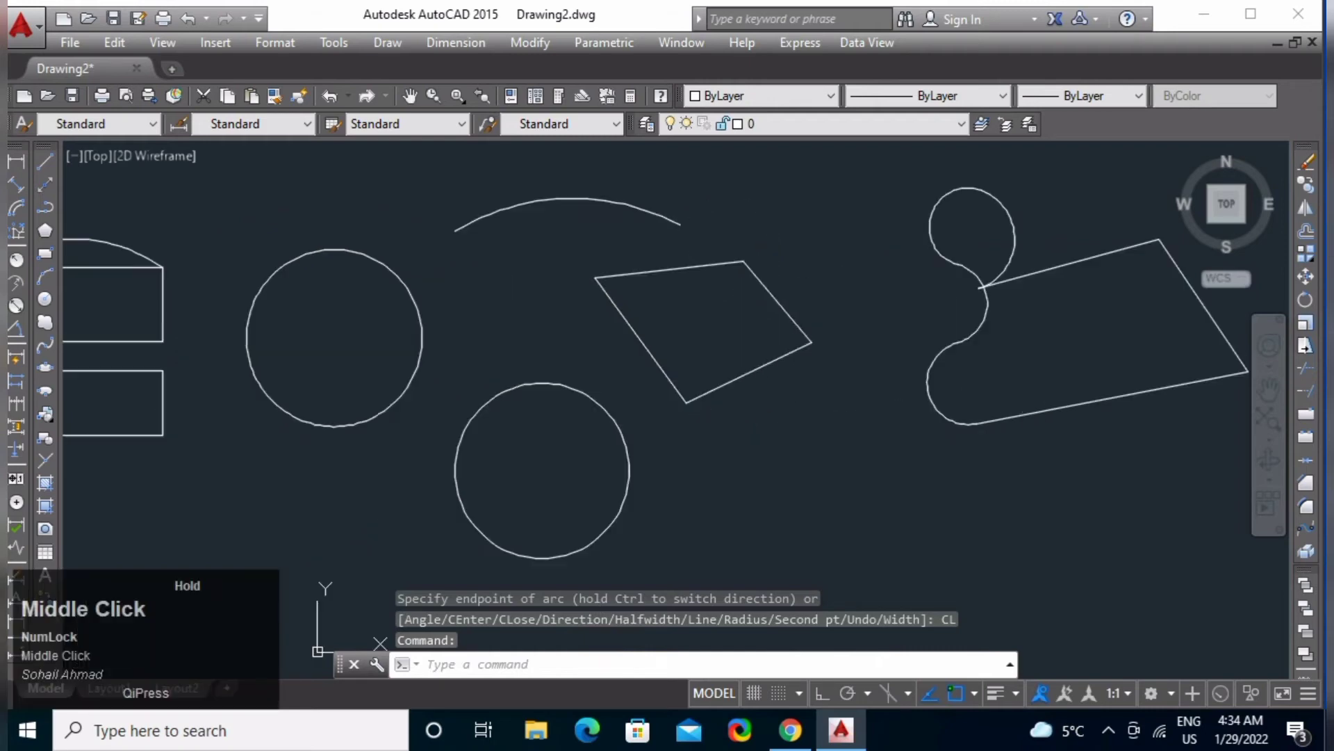
pyautogui.moveTo(389, 409); pyautogui.dragTo(630, 400, button='middle')
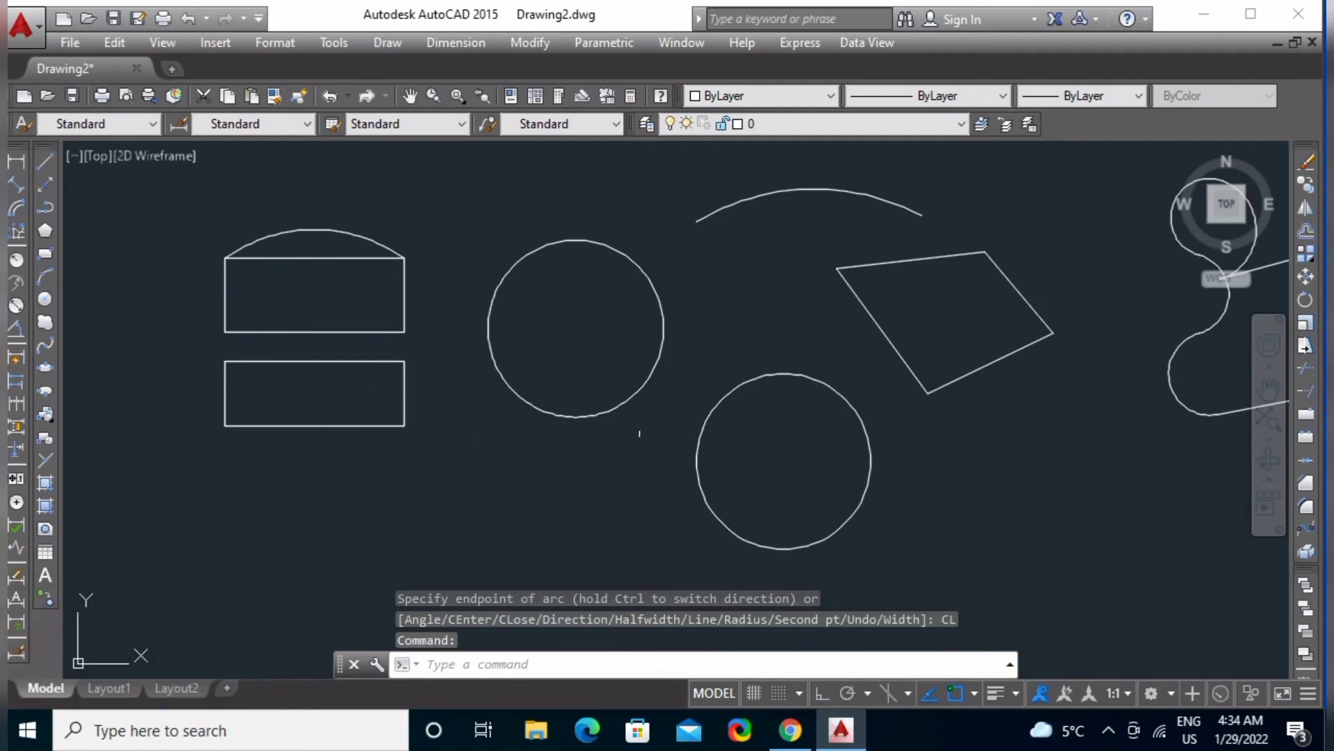
pyautogui.moveTo(652, 436); pyautogui.dragTo(477, 411, button='middle')
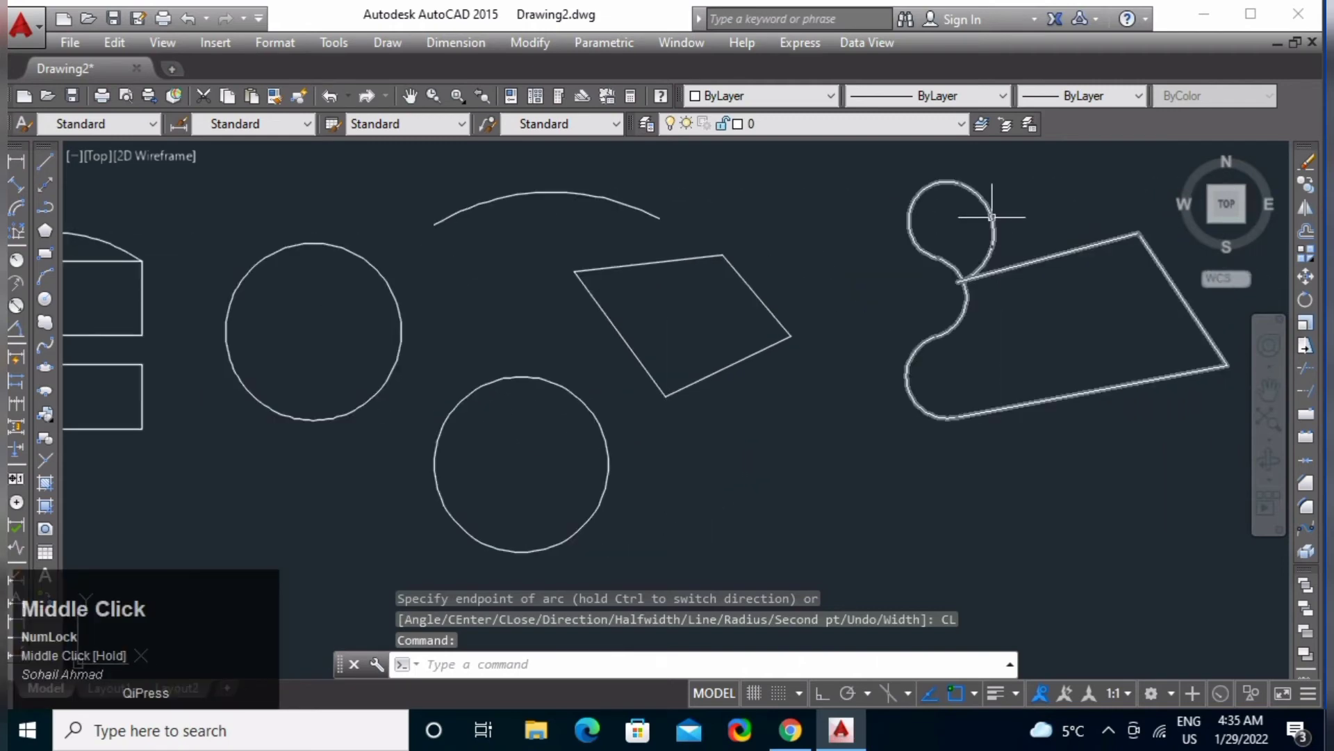
pyautogui.moveTo(992, 217)
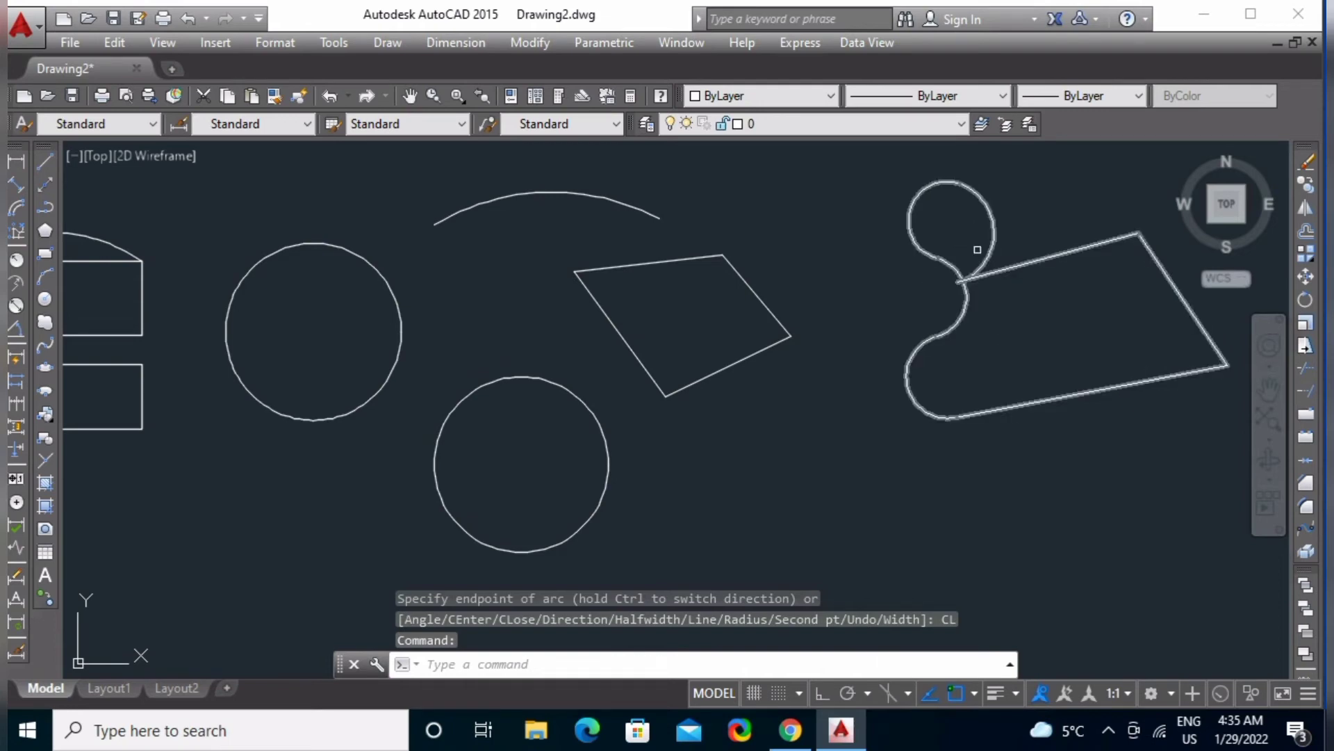
pyautogui.moveTo(730, 381); pyautogui.dragTo(891, 399, button='middle')
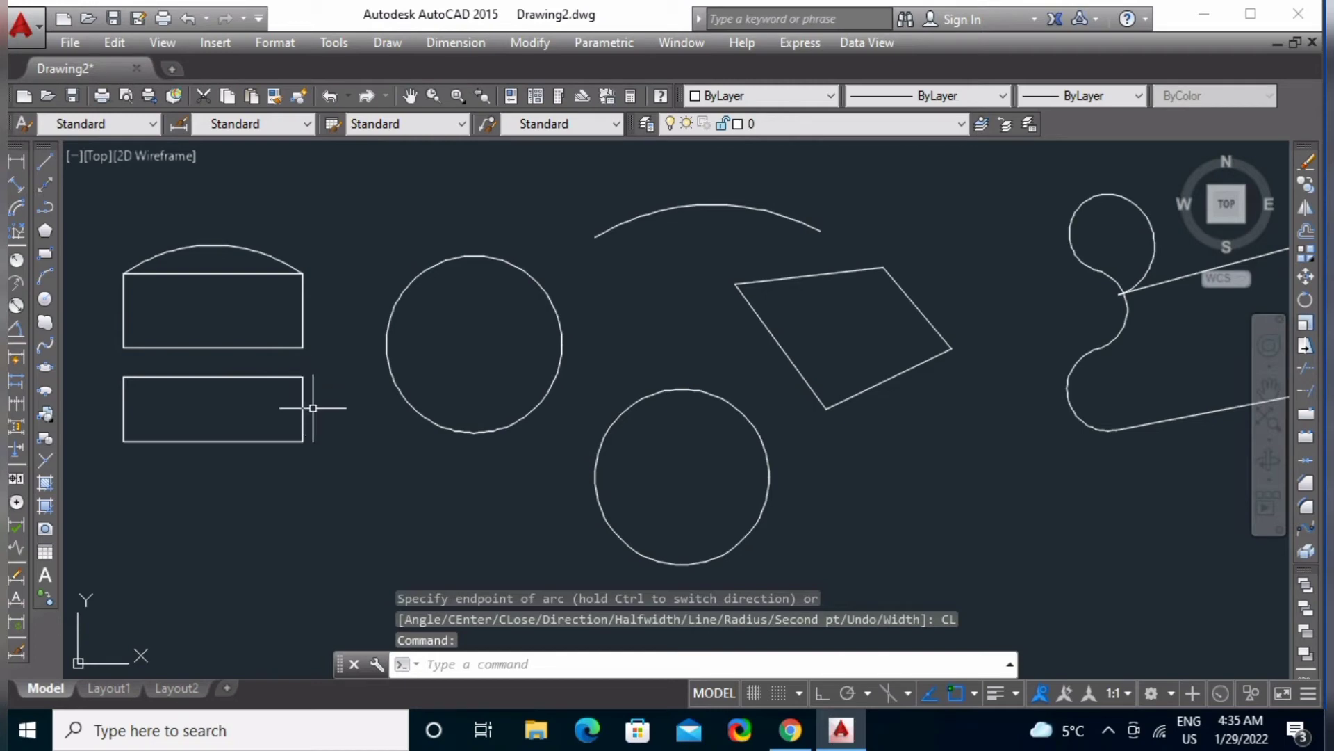
pyautogui.moveTo(305, 414)
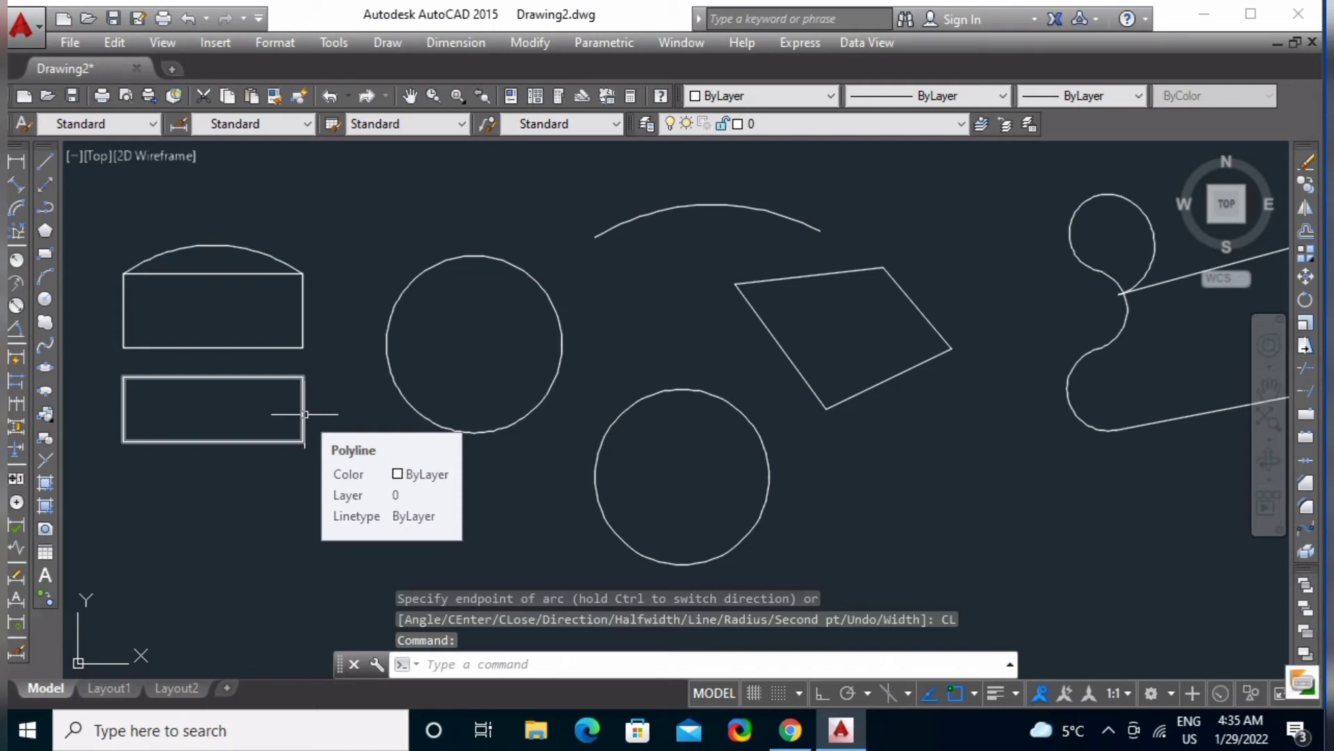
# Step: Draw a five-sided polygon inscribed in a circle of about 4.43 radius, in the space above the upper rectangle and the first circle
pyautogui.click(46, 229)
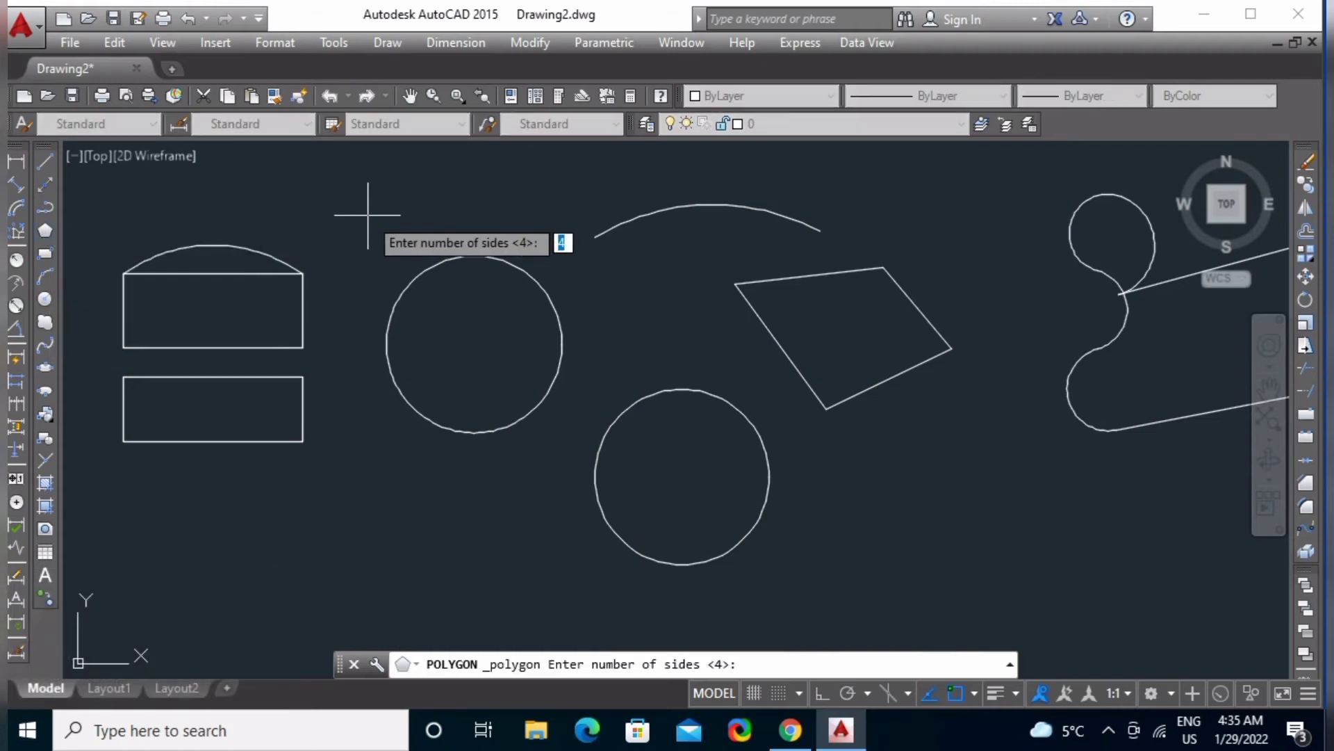
pyautogui.write('5')
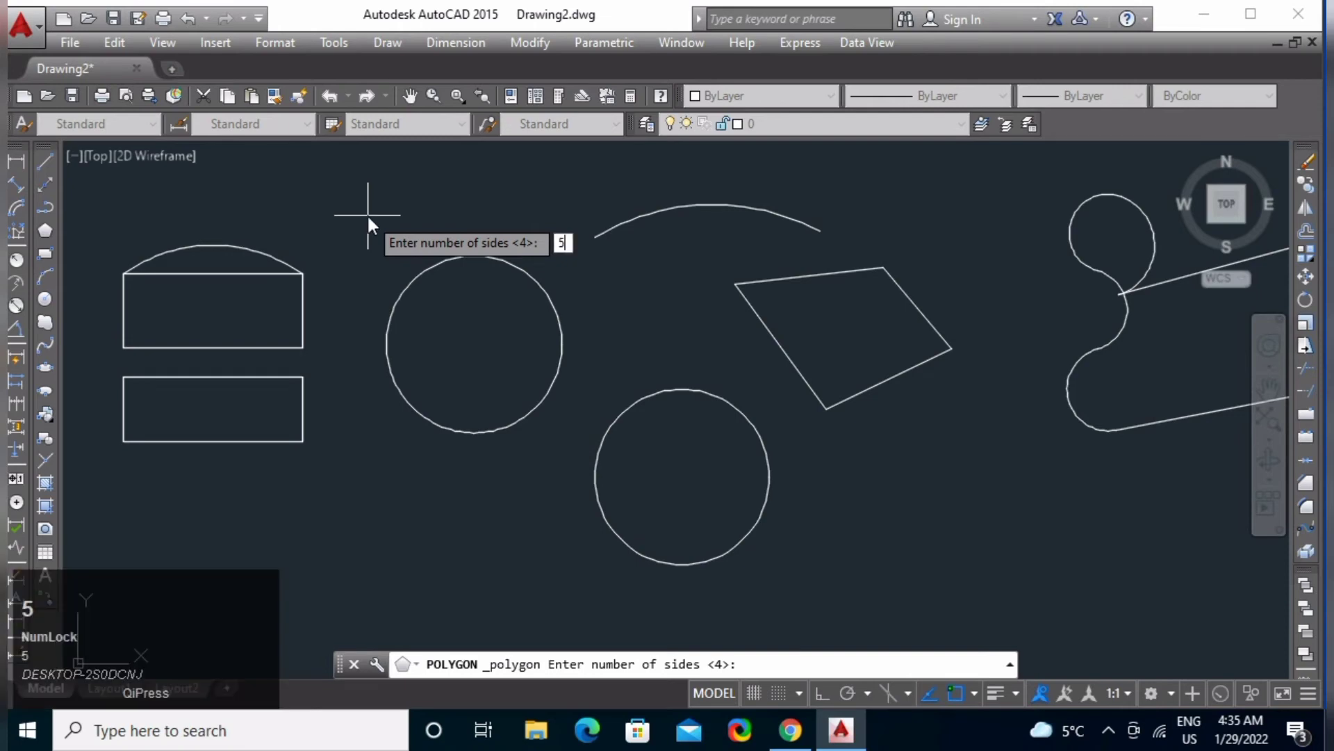
pyautogui.press('space')
pyautogui.click(358, 212)
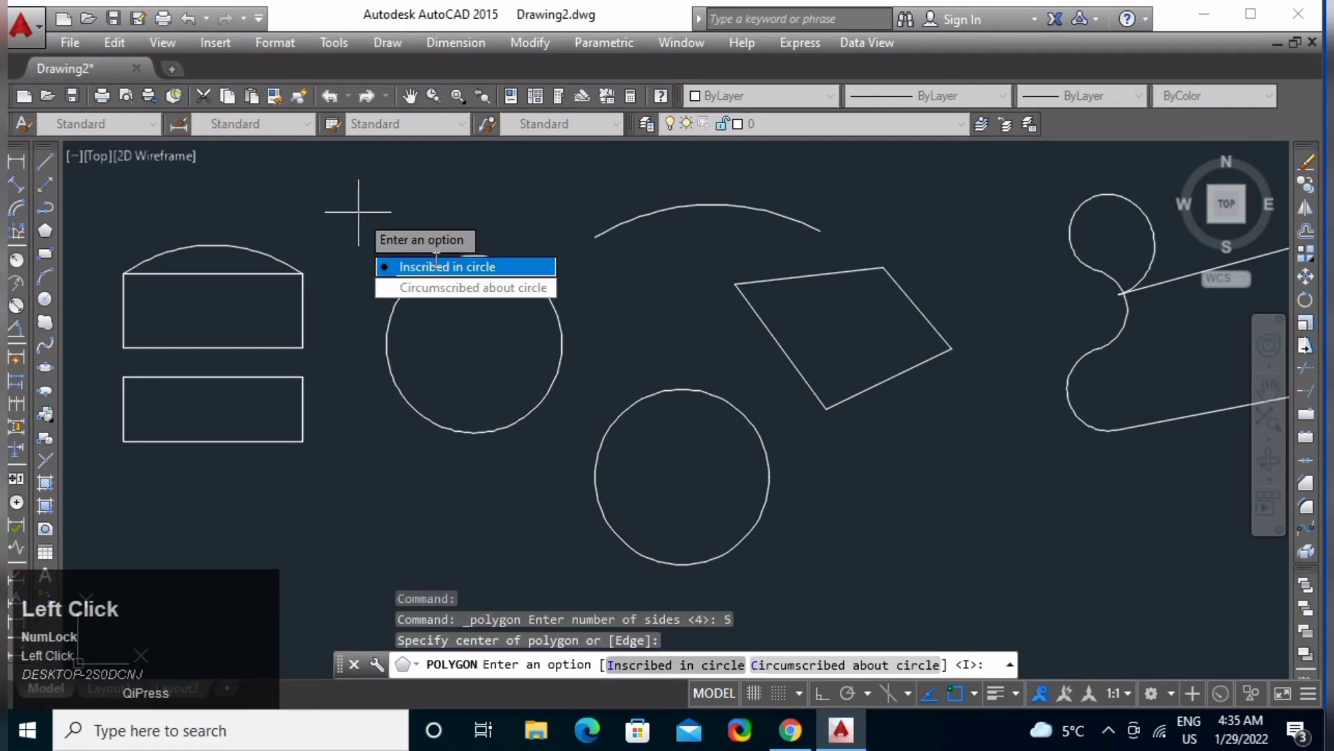
pyautogui.click(445, 267)
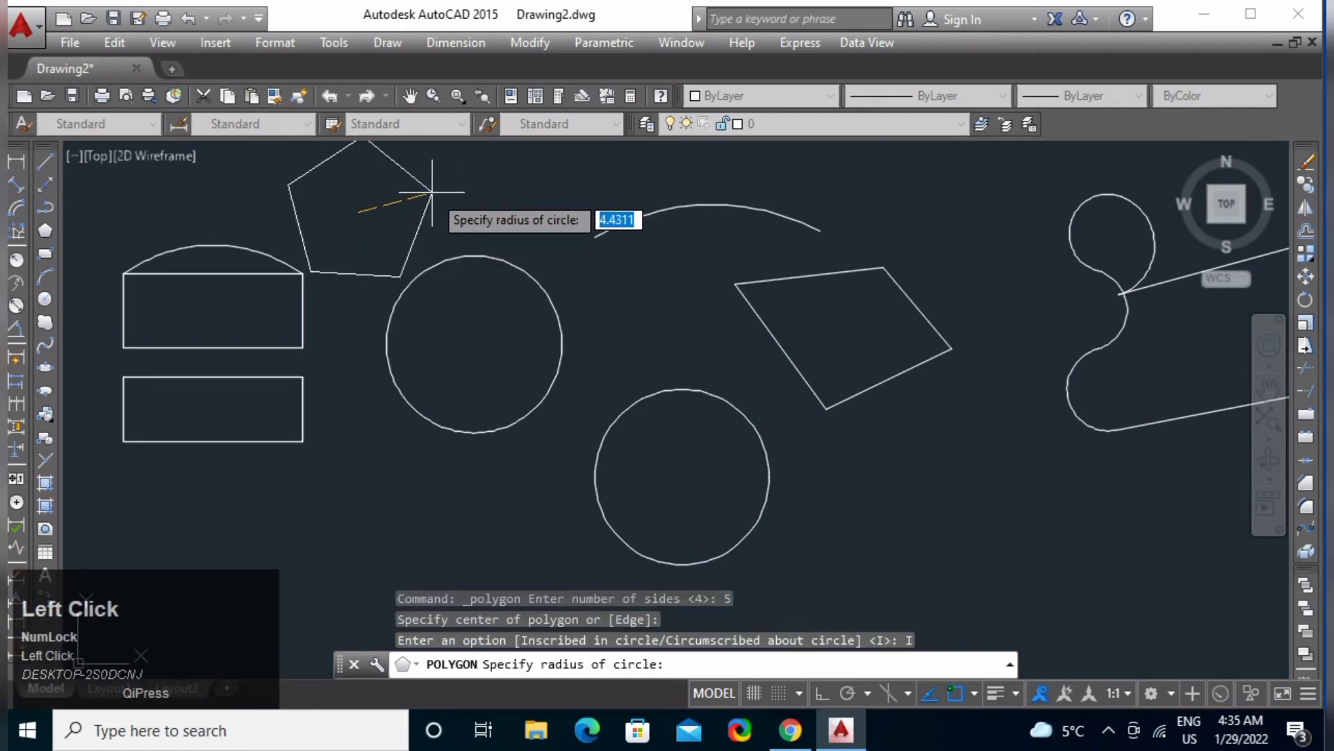
pyautogui.click(432, 191)
pyautogui.moveTo(461, 223); pyautogui.dragTo(487, 344, button='middle')
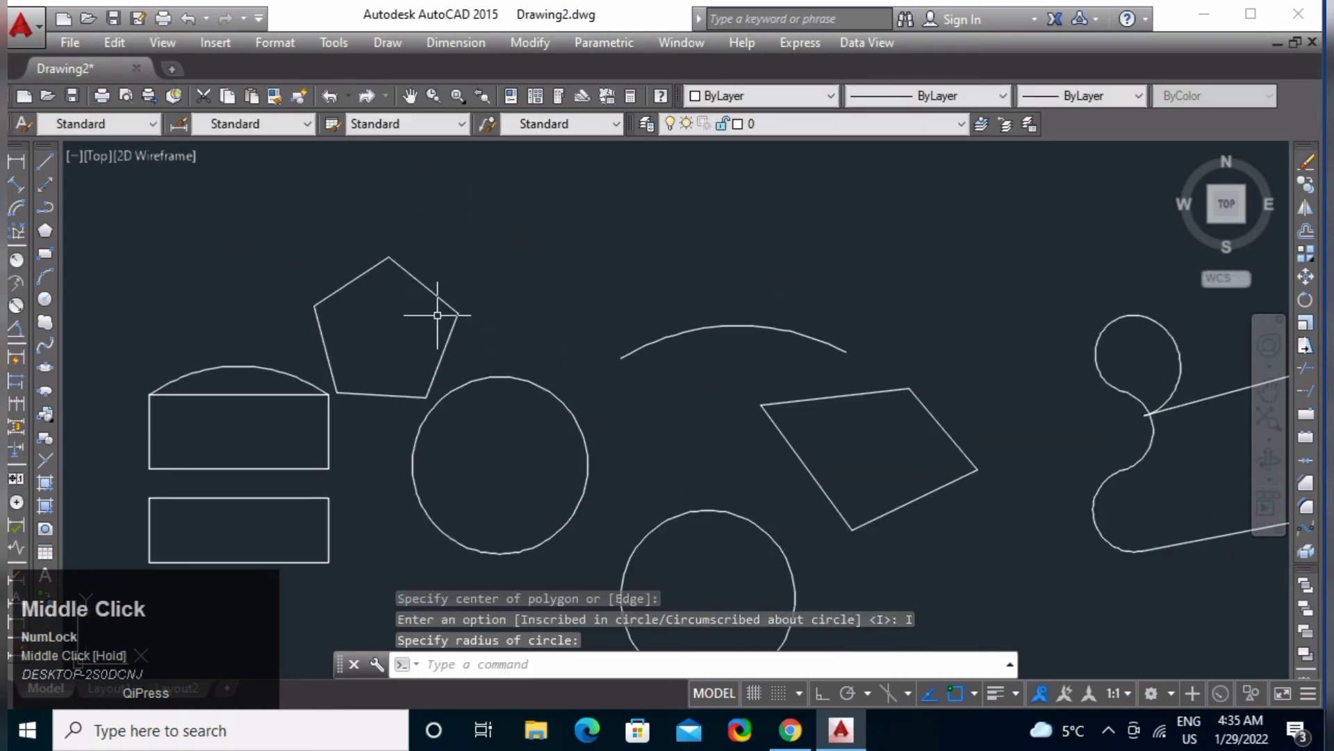
pyautogui.scroll(2, 445, 289)
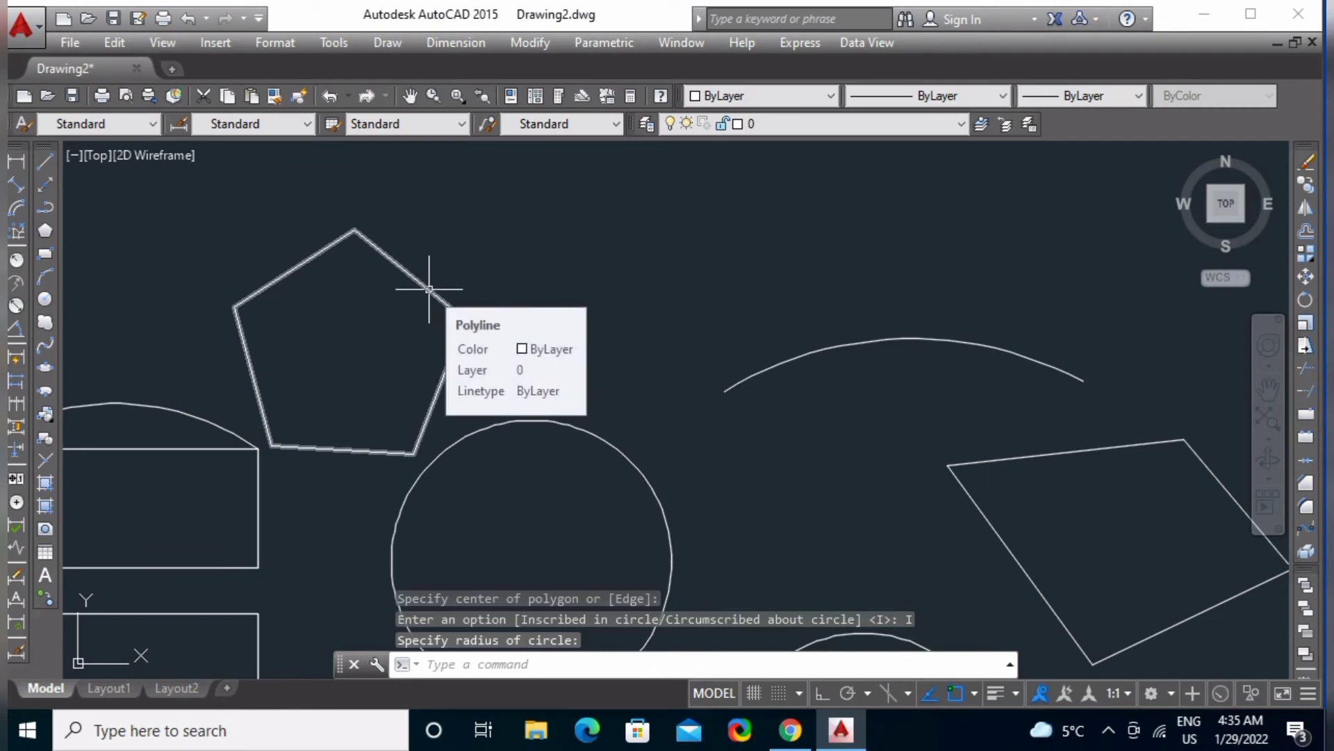
pyautogui.scroll(-2, 551, 298)
# Step: Open the Properties palette and check the object types of the pentagon and the lower rectangle
pyautogui.moveTo(636, 321); pyautogui.dragTo(570, 316, button='middle')
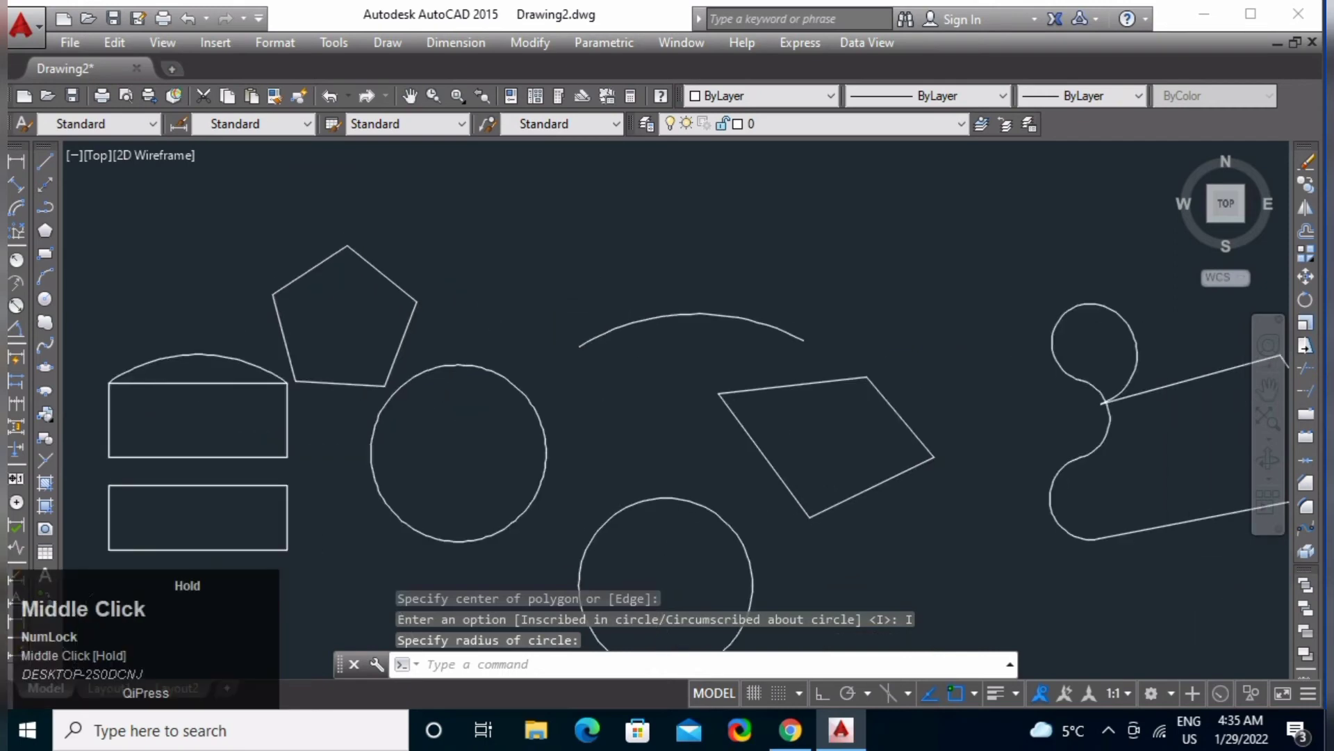
pyautogui.scroll(-2, 596, 298)
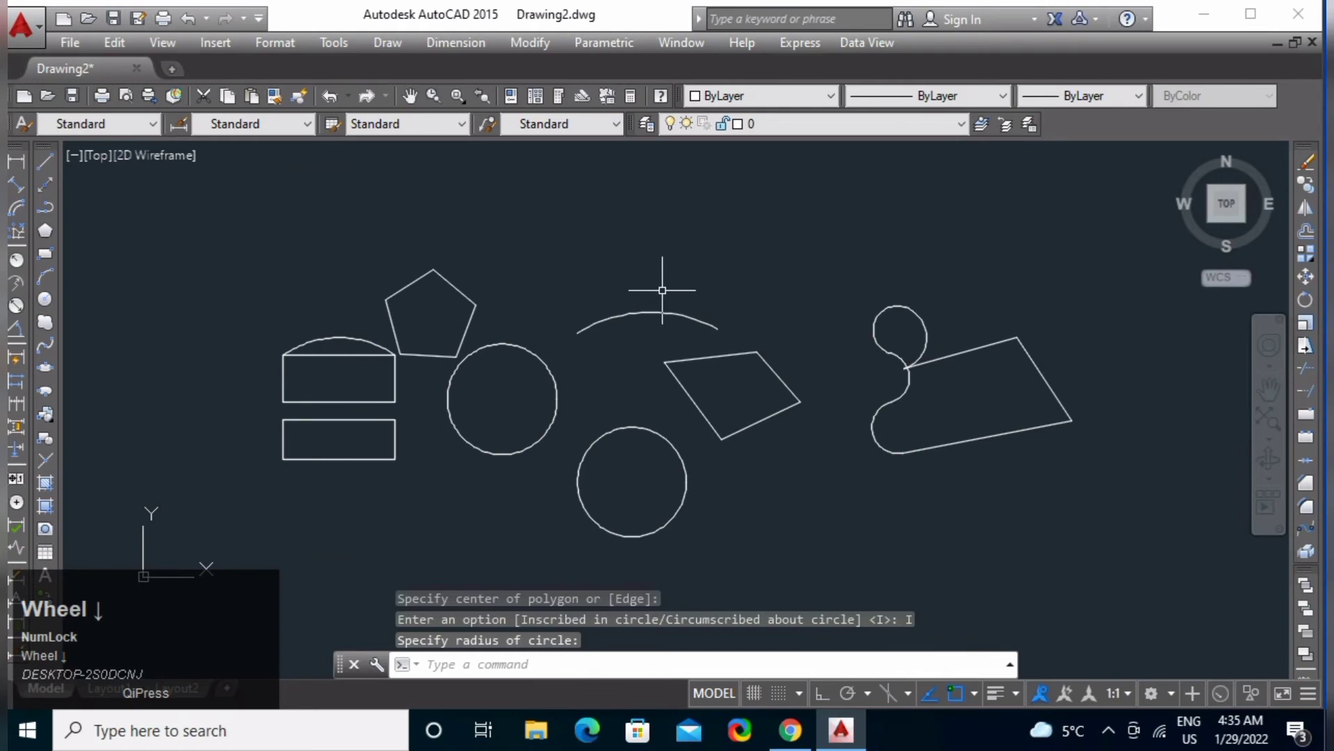
pyautogui.write('PR')
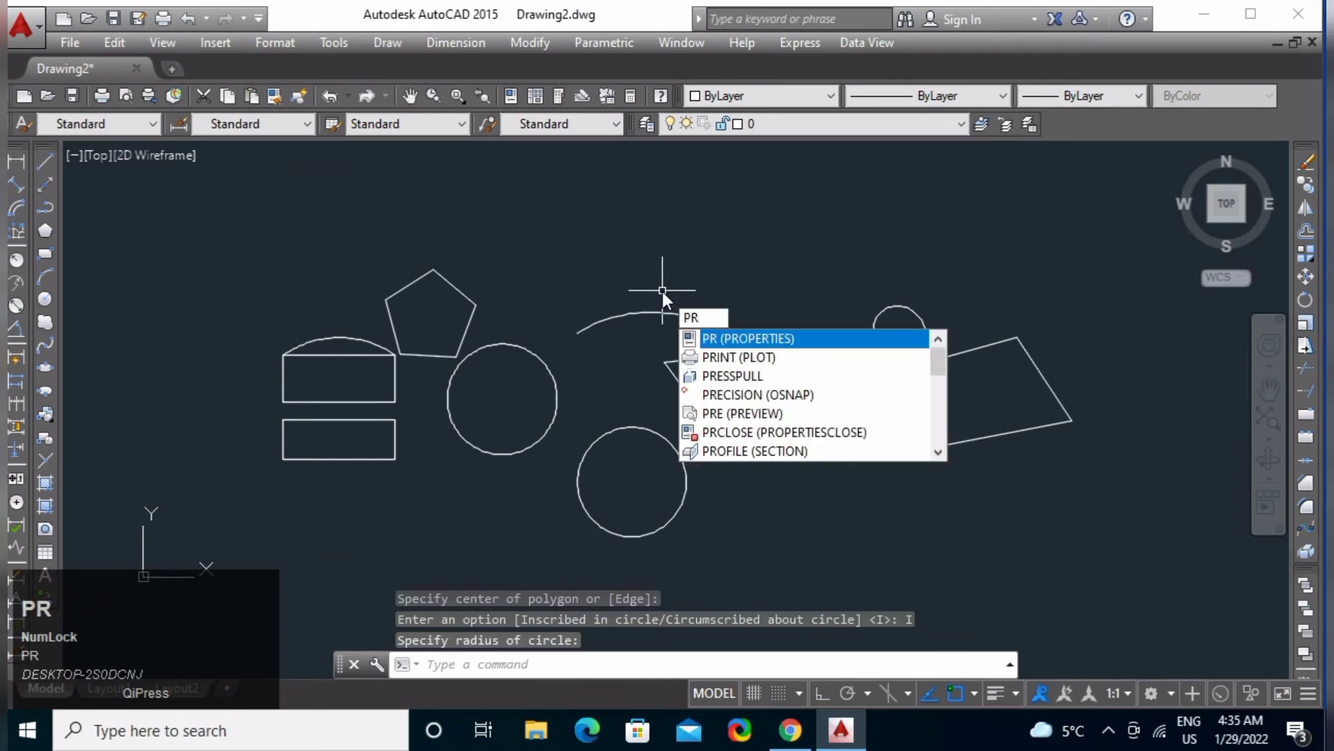
pyautogui.press('space')
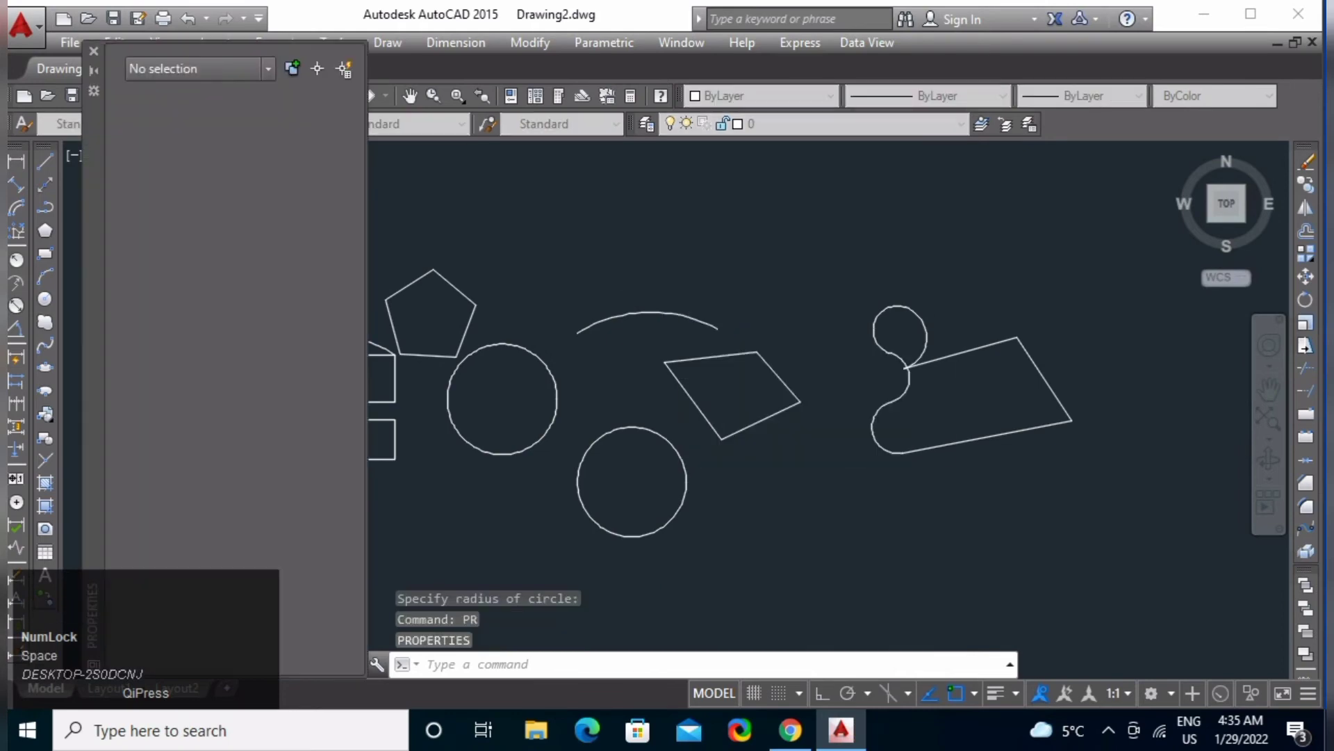
pyautogui.click(471, 296)
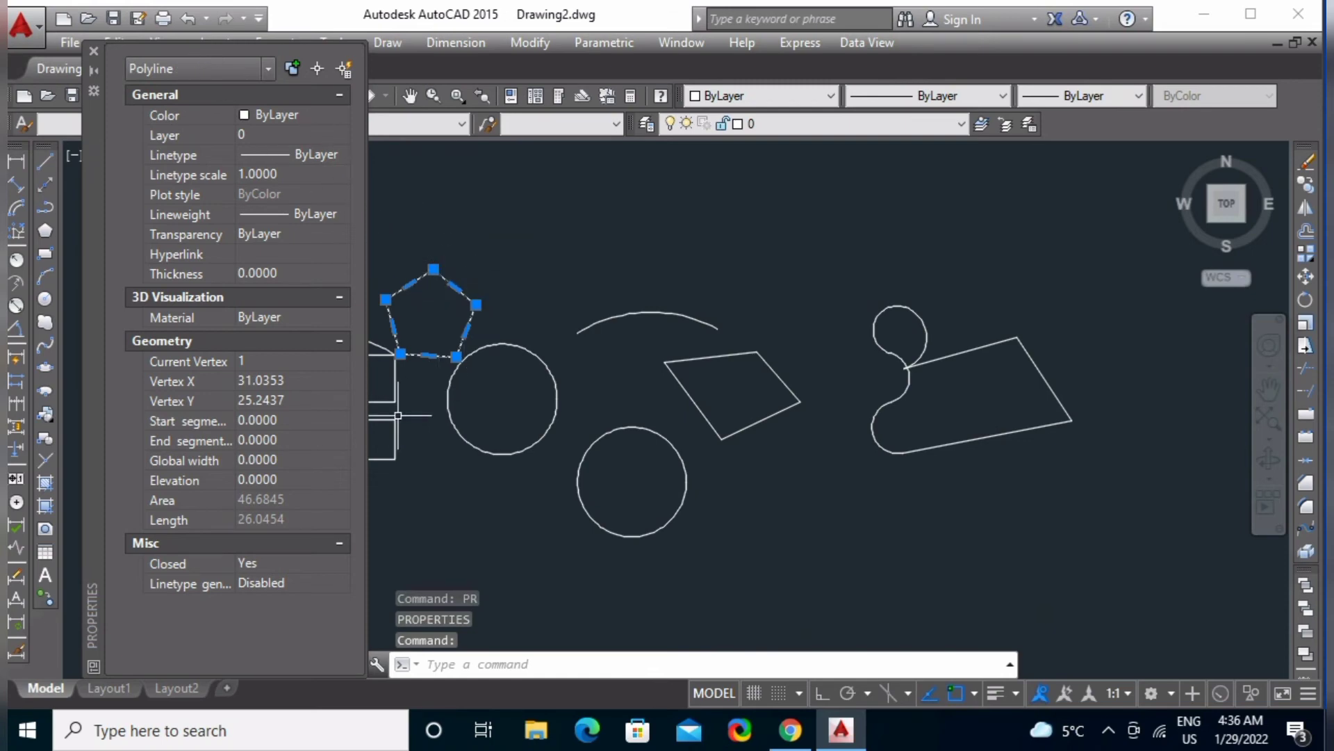
pyautogui.press('Escape')
pyautogui.click(396, 438)
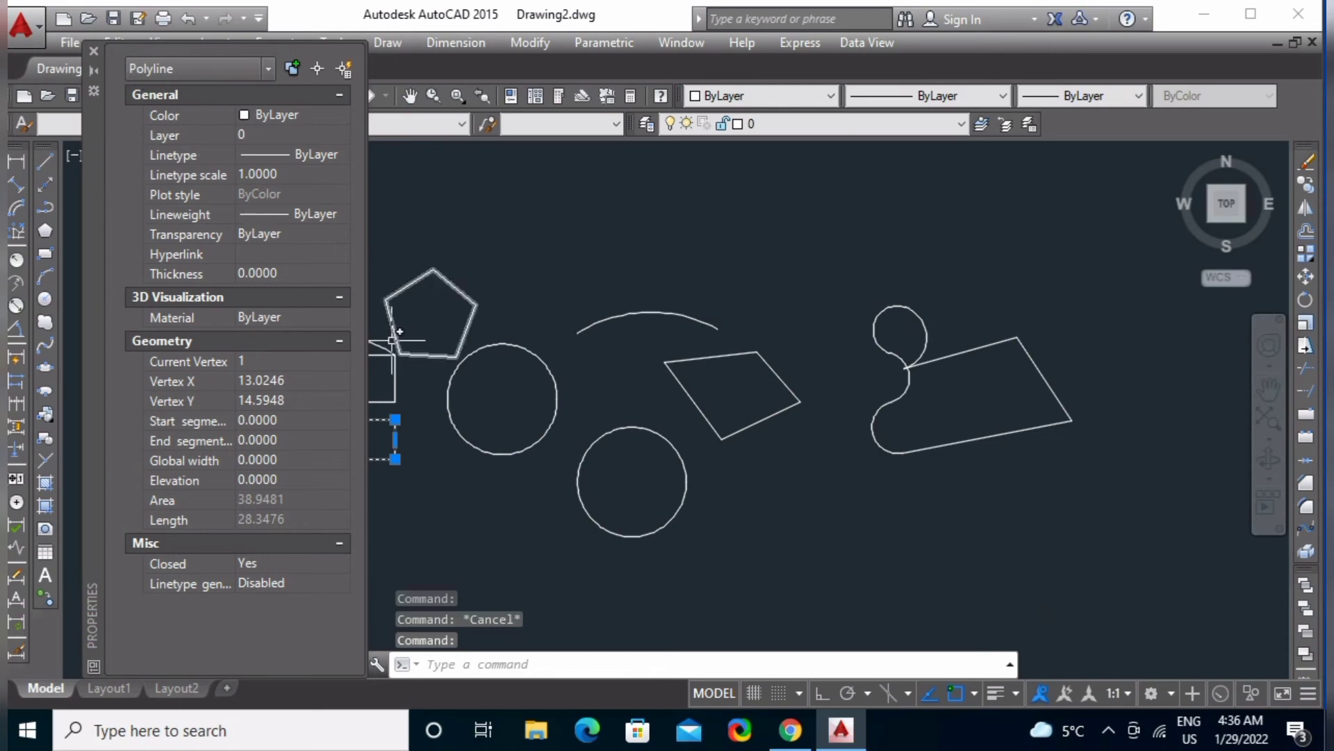
pyautogui.press('Escape')
# Step: Check the object types of the arc on the upper rectangle, the adjacent circle and the rectangle's side edge, and close the Properties palette
pyautogui.click(380, 349)
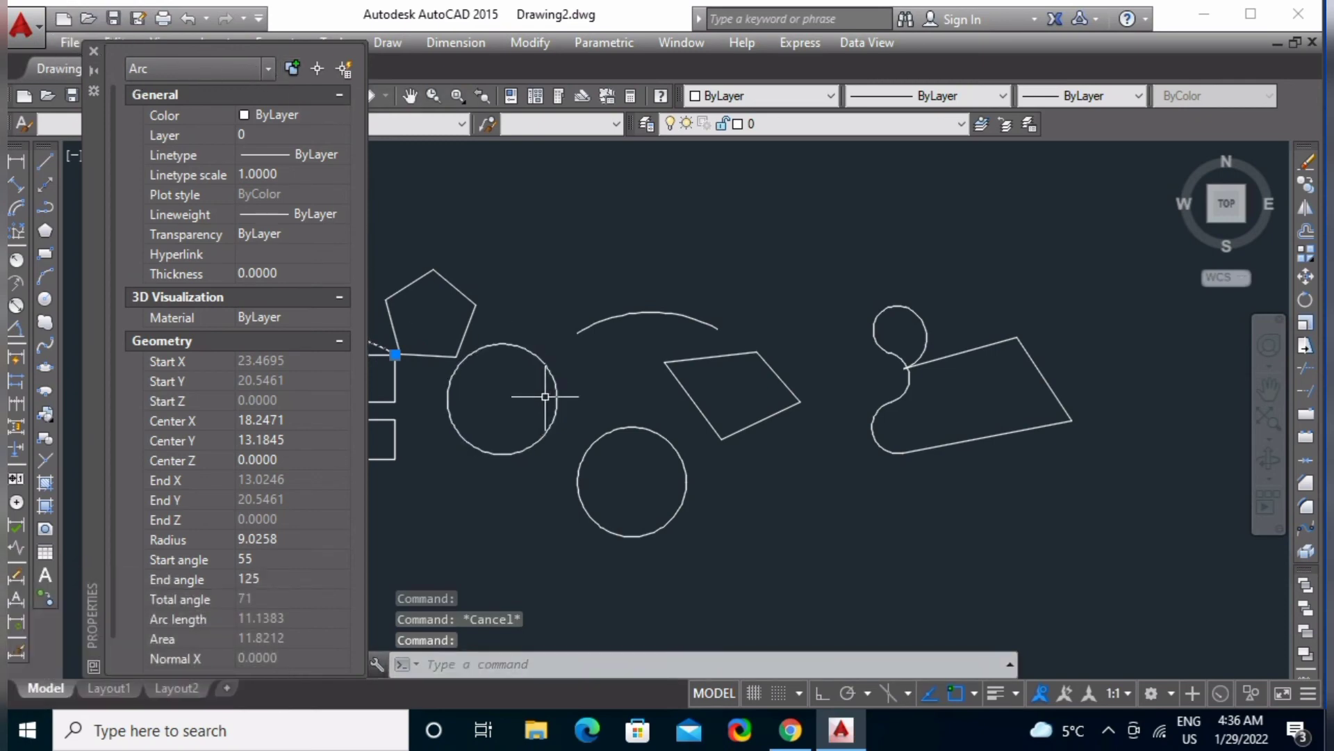
pyautogui.press('Escape')
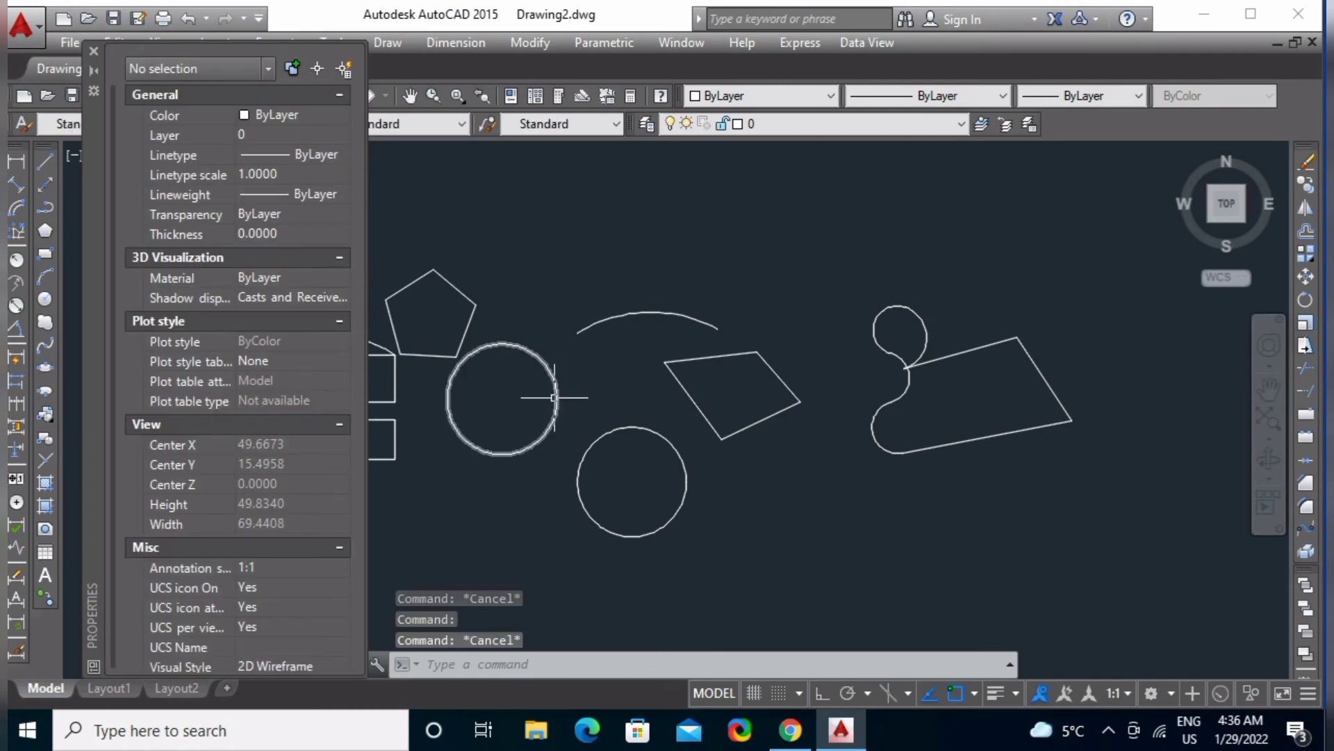
pyautogui.click(559, 392)
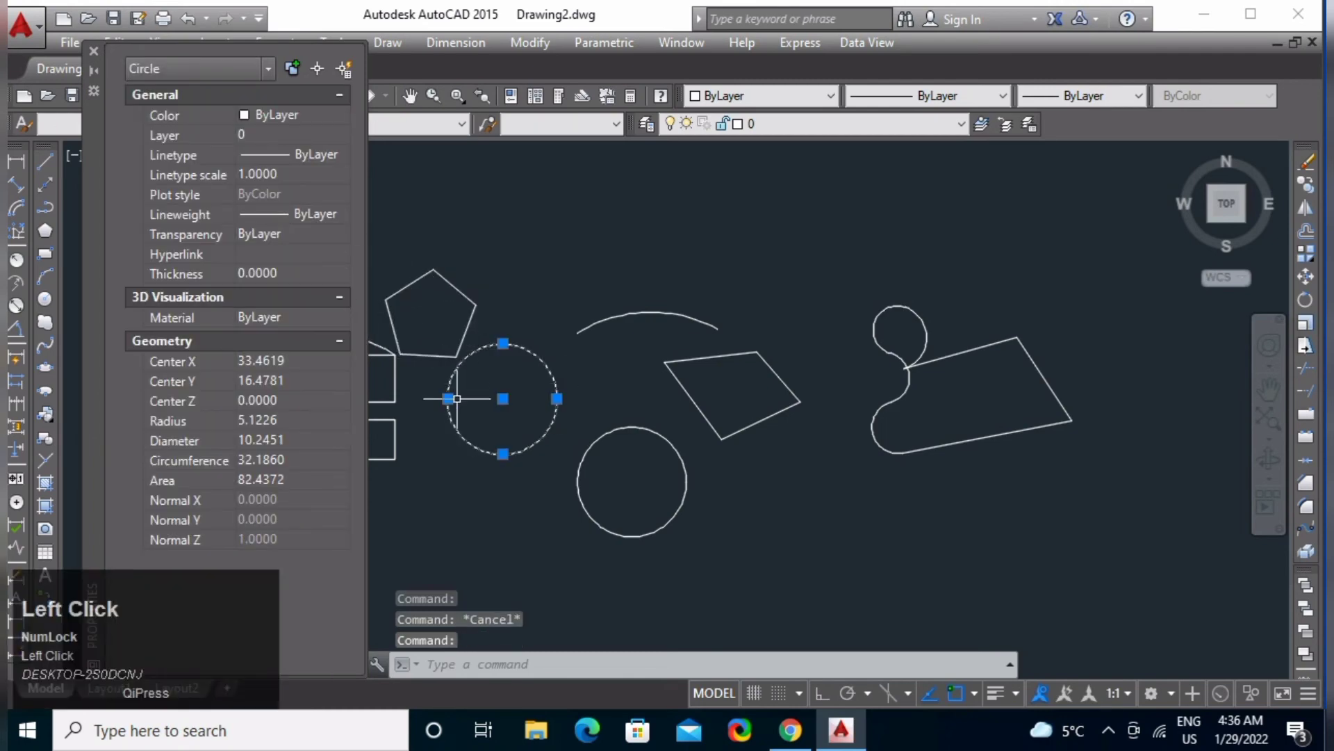
pyautogui.press('Escape')
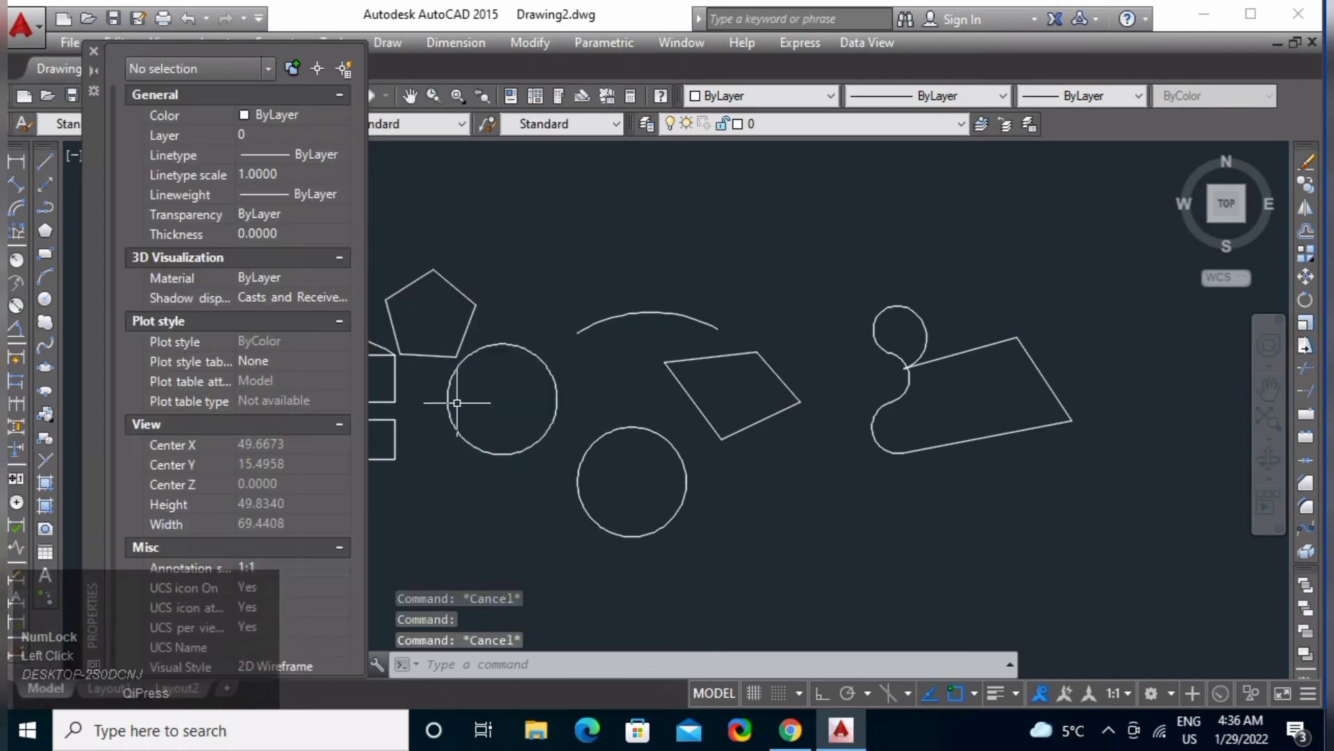
pyautogui.click(395, 380)
pyautogui.press('Escape')
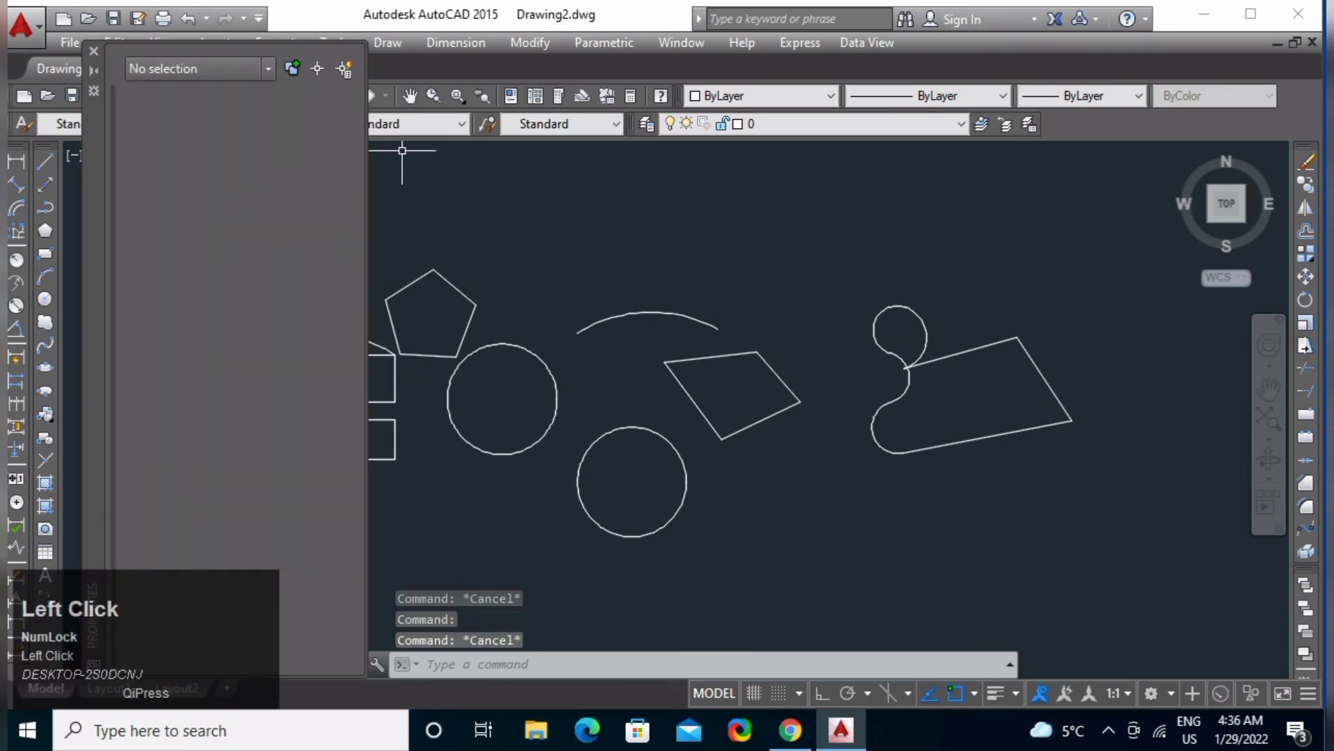
pyautogui.click(94, 51)
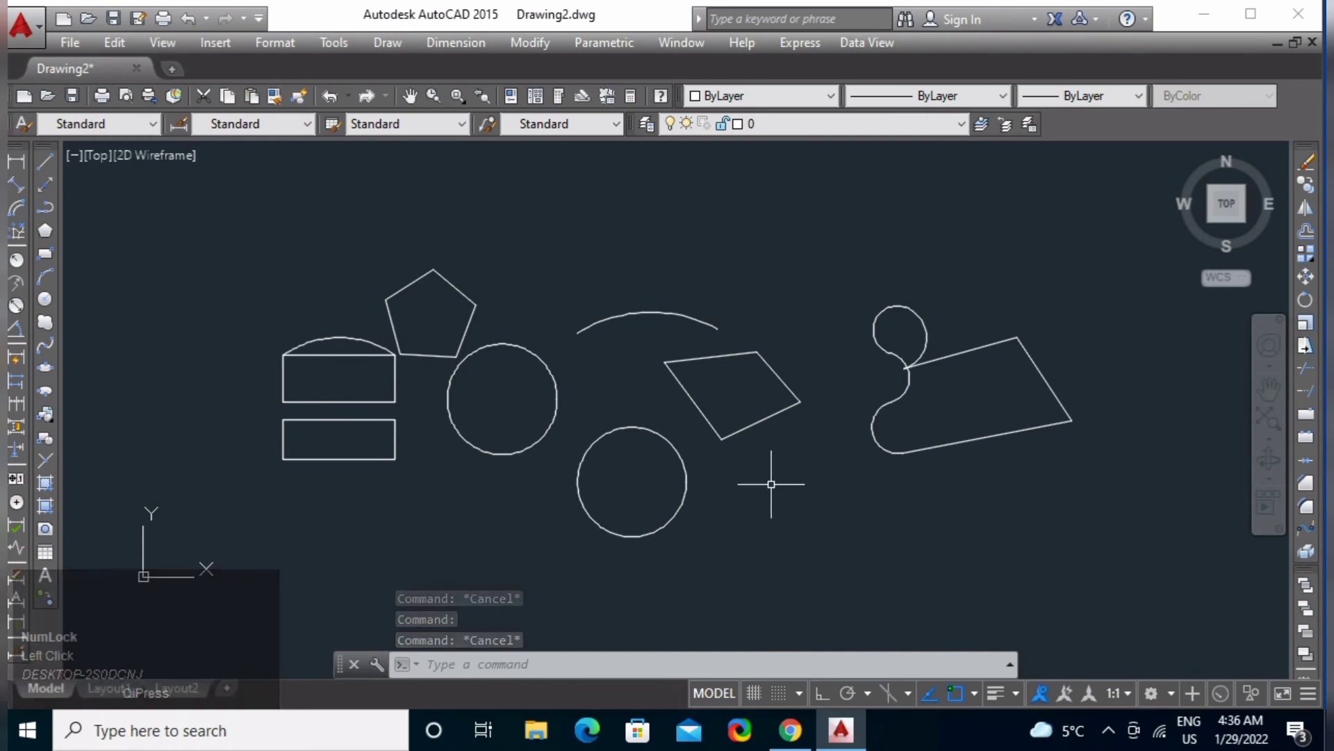
# Step: Use ADDSELECTED with the arc on the upper rectangle as source to draw a wide three-point arc above the closed curved outline
pyautogui.moveTo(772, 482); pyautogui.dragTo(709, 444, button='middle')
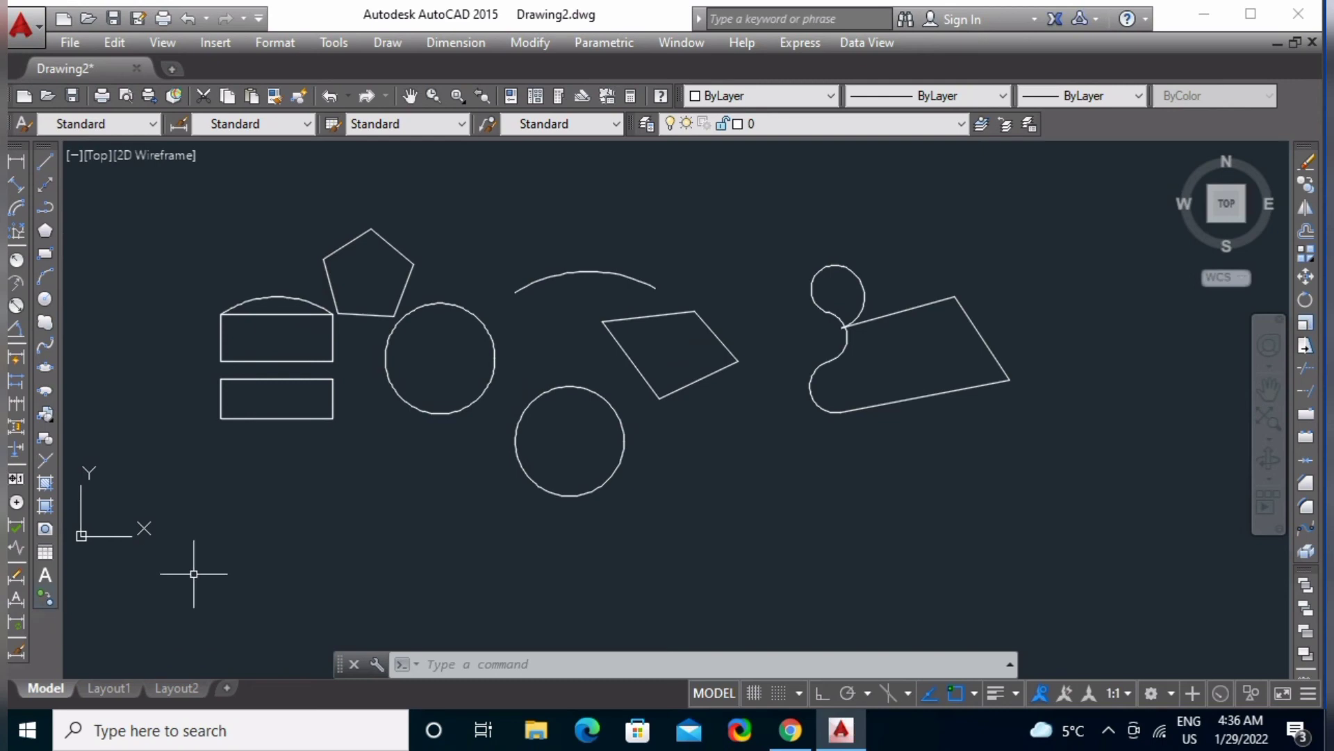
pyautogui.write('add')
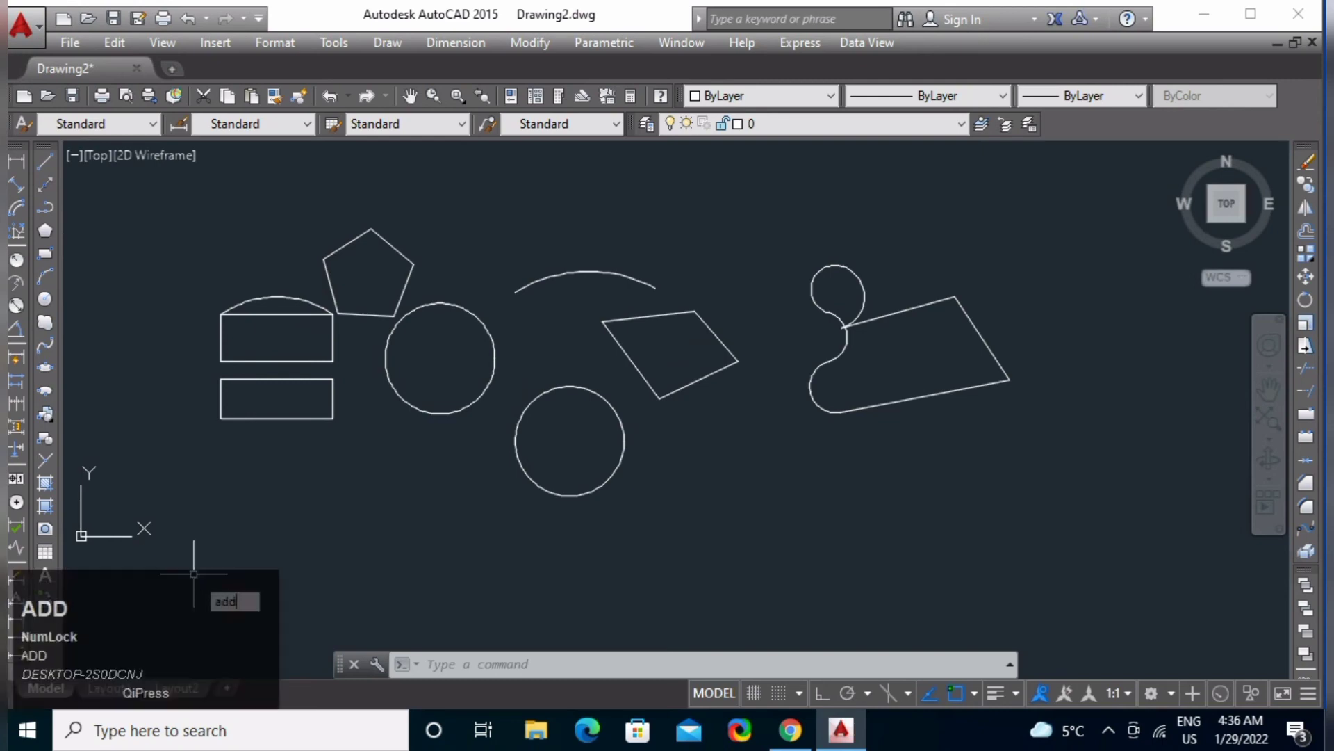
pyautogui.press('space')
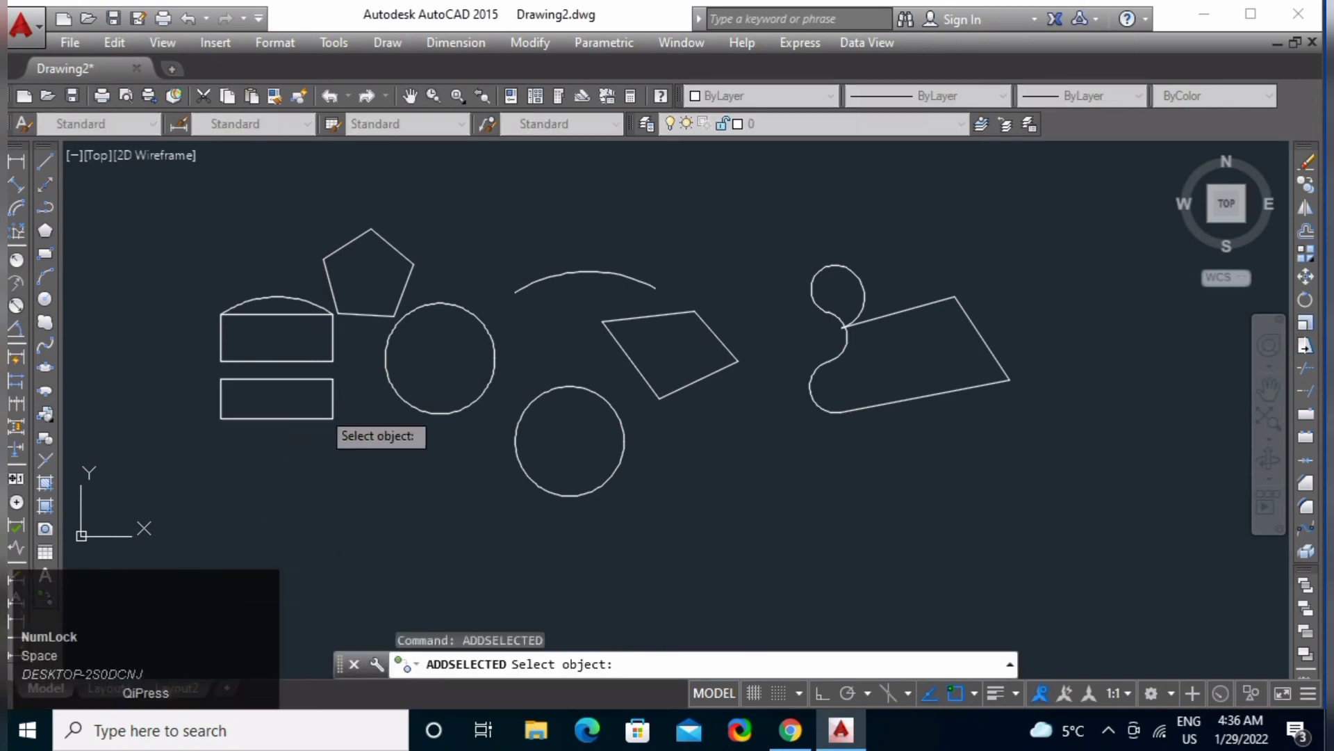
pyautogui.click(291, 295)
pyautogui.moveTo(723, 250)
pyautogui.mouseDown(button='middle')
pyautogui.moveTo(497, 282)
pyautogui.moveTo(501, 292)
pyautogui.mouseUp(button='middle')
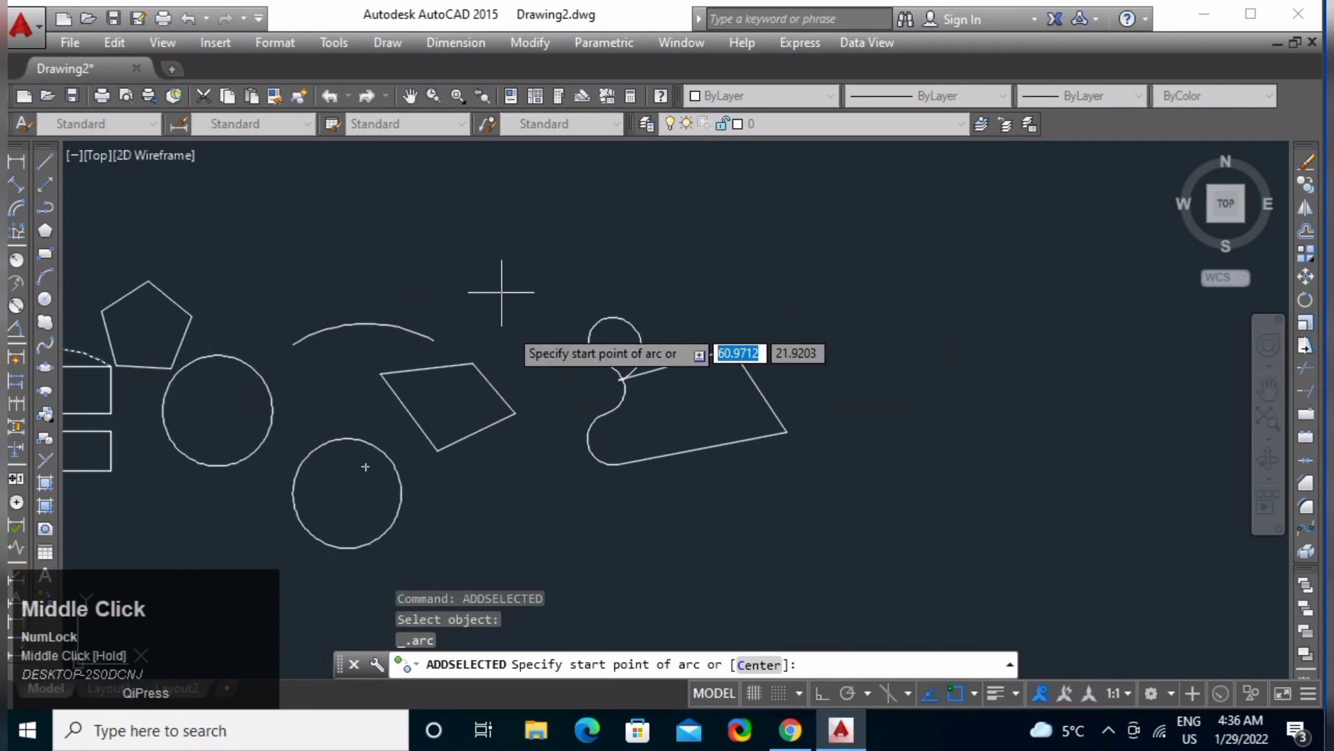
pyautogui.click(479, 237)
pyautogui.click(585, 206)
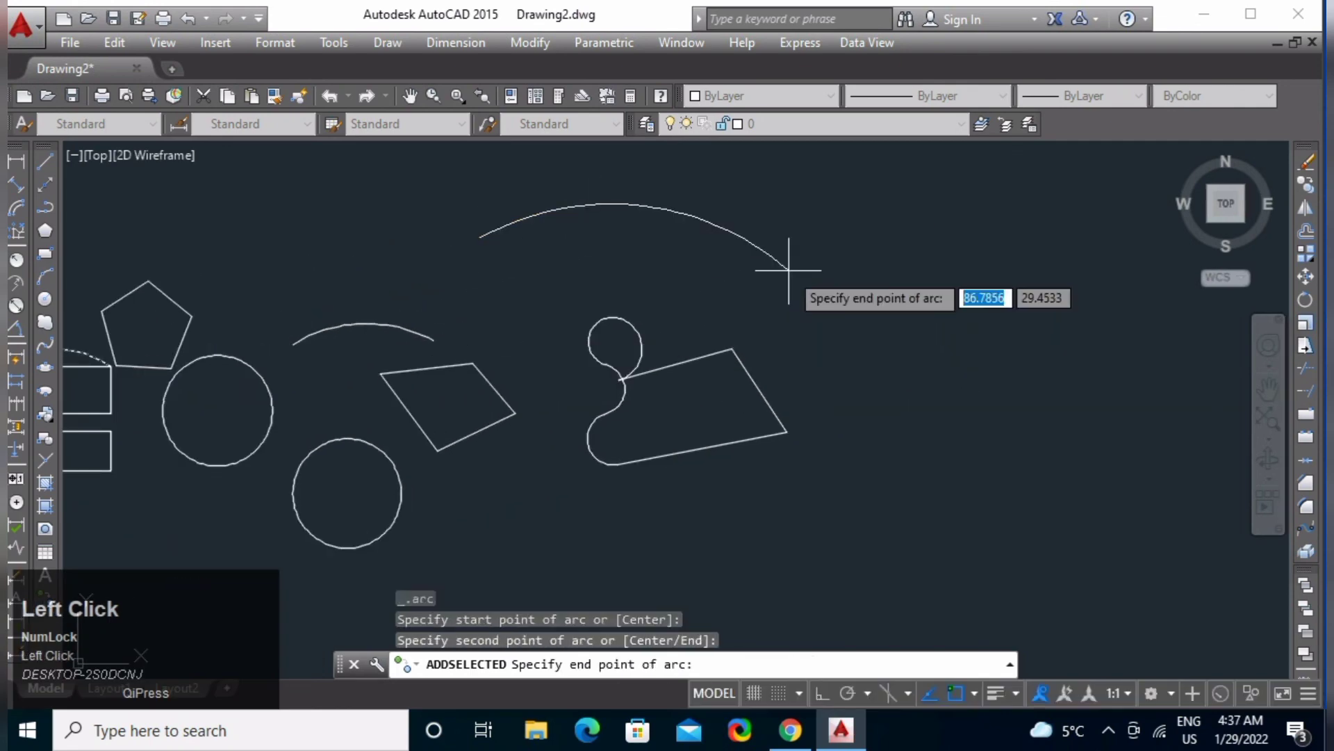
pyautogui.click(789, 270)
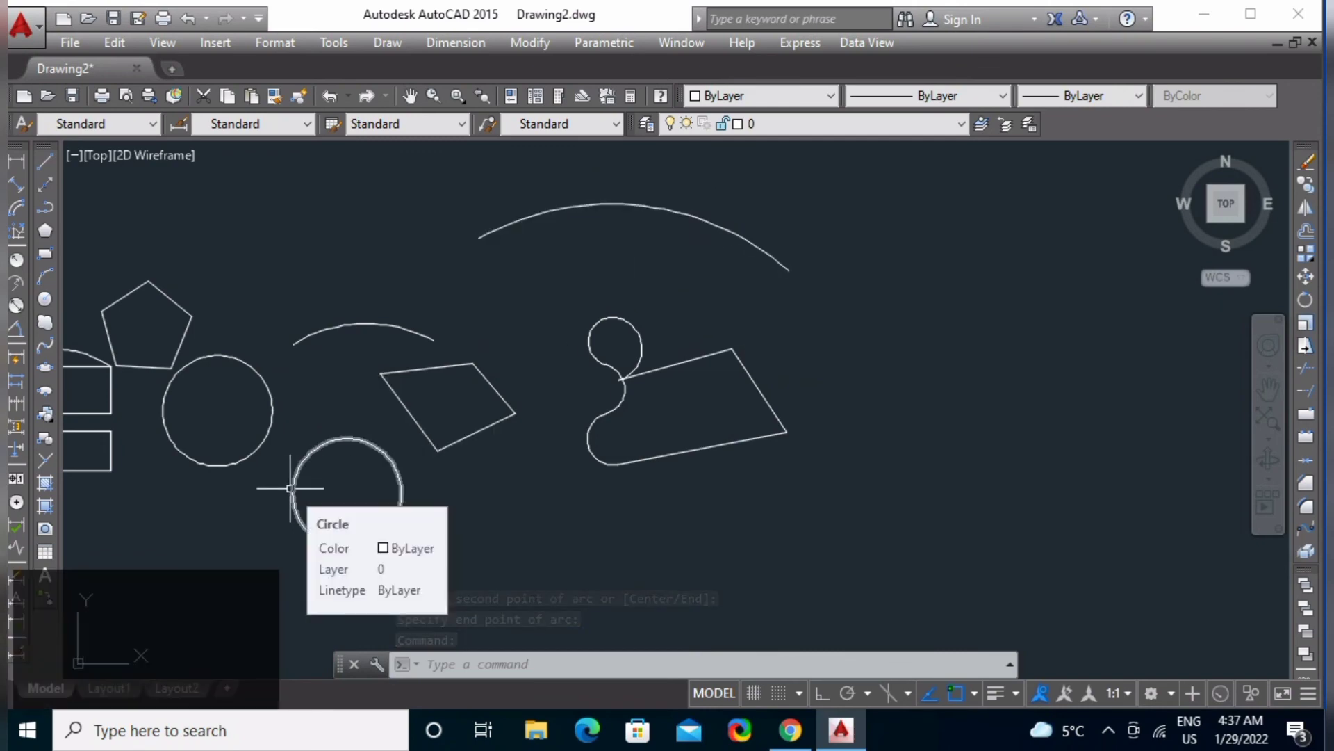
# Step: Use ADDSELECTED with the circle beside the rectangles as source to draw a larger 3P circle right of the closed curved outline
pyautogui.press('space')
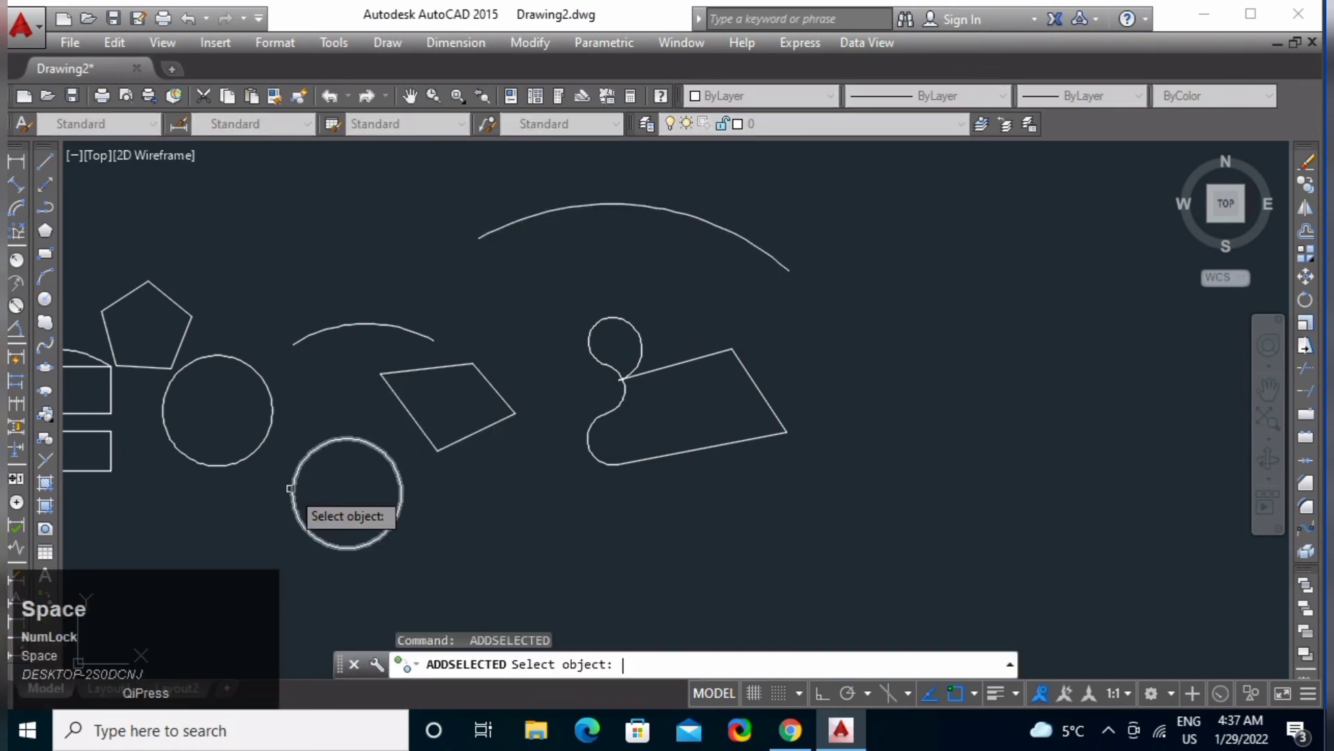
pyautogui.click(269, 422)
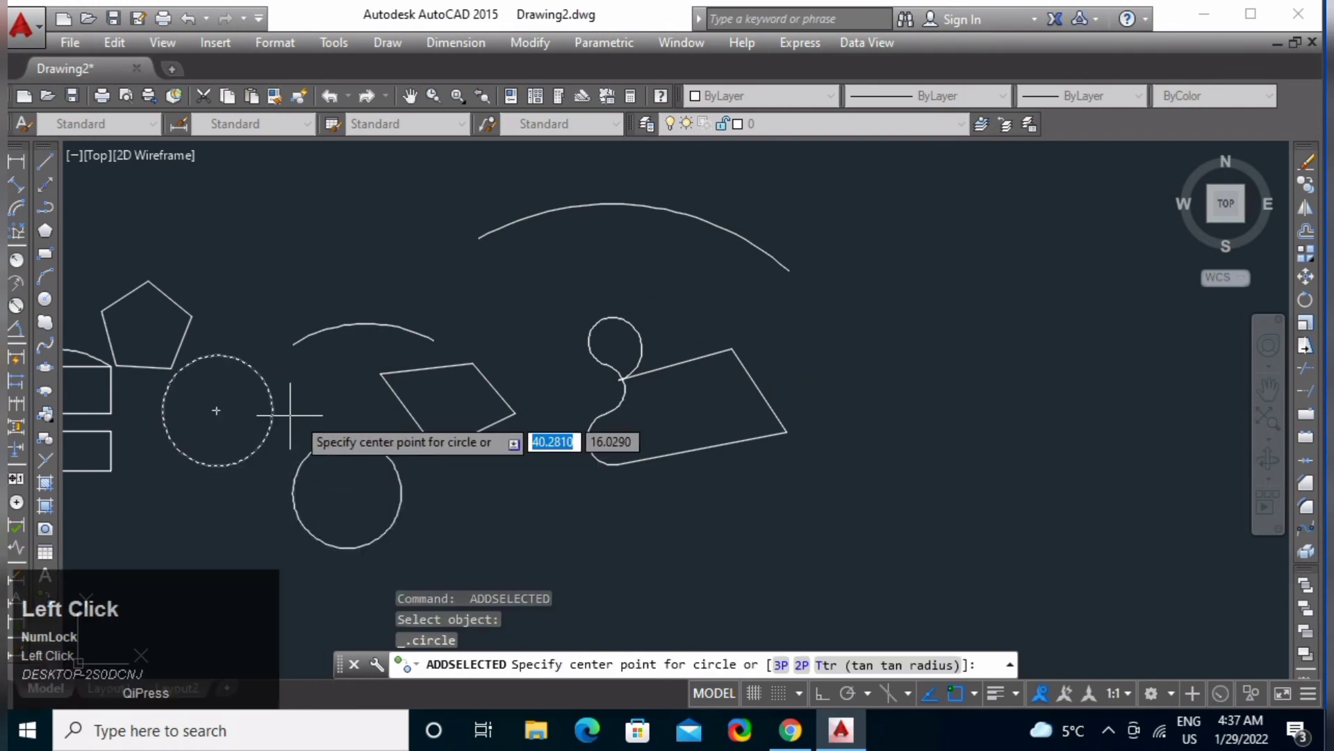
pyautogui.click(780, 665)
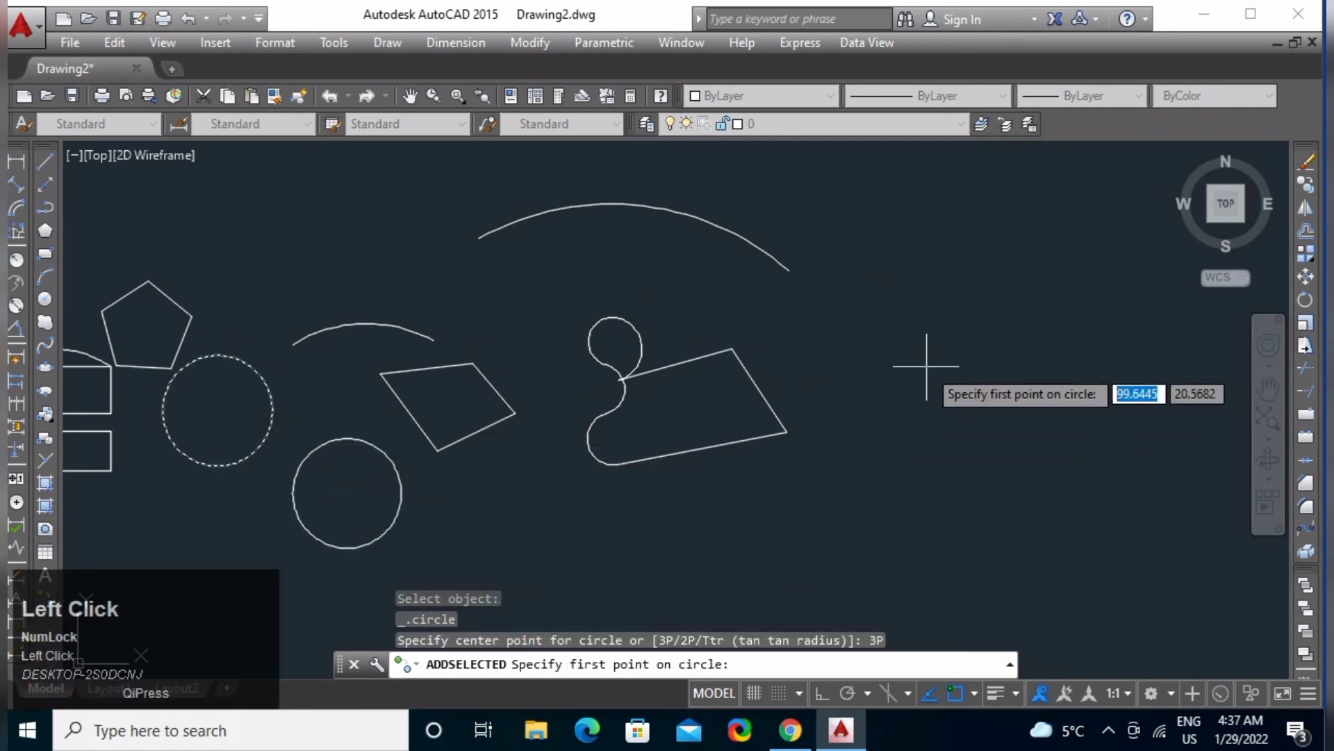
pyautogui.click(1037, 388)
pyautogui.click(1050, 405)
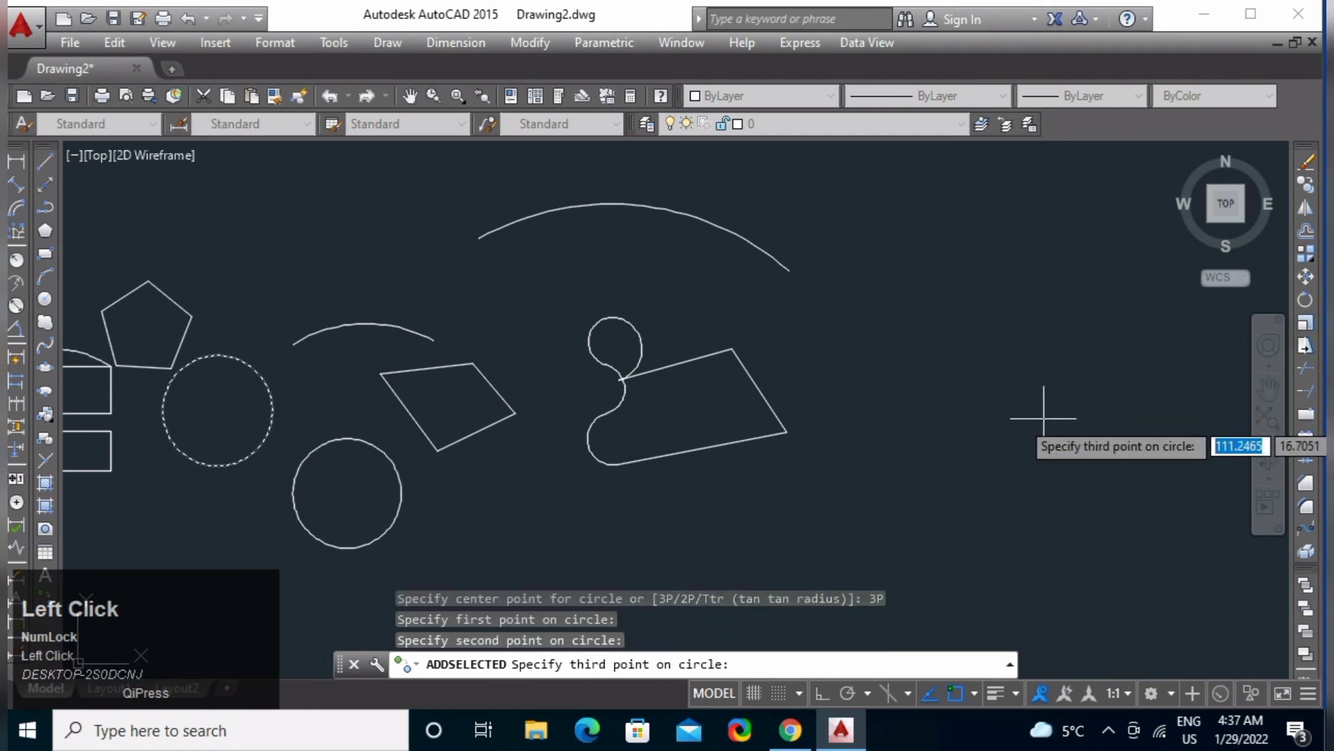
pyautogui.click(962, 553)
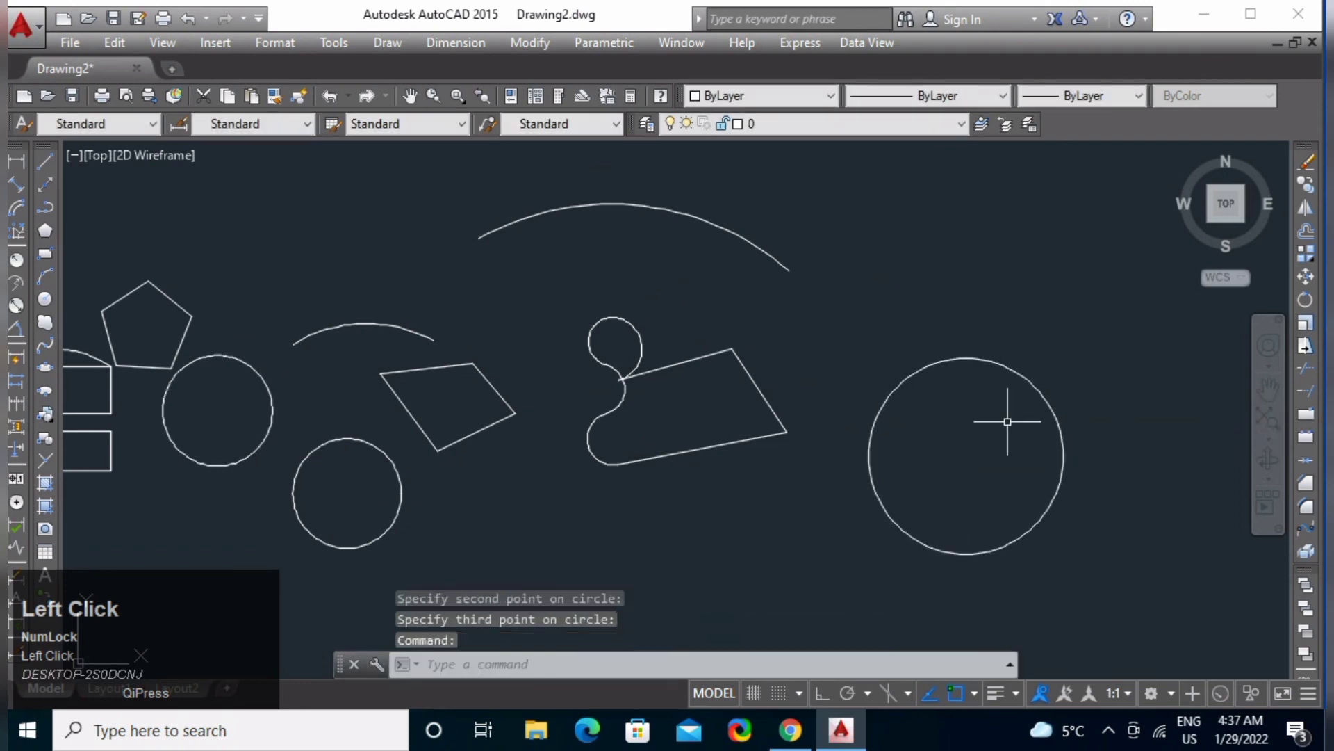
pyautogui.click(1015, 373)
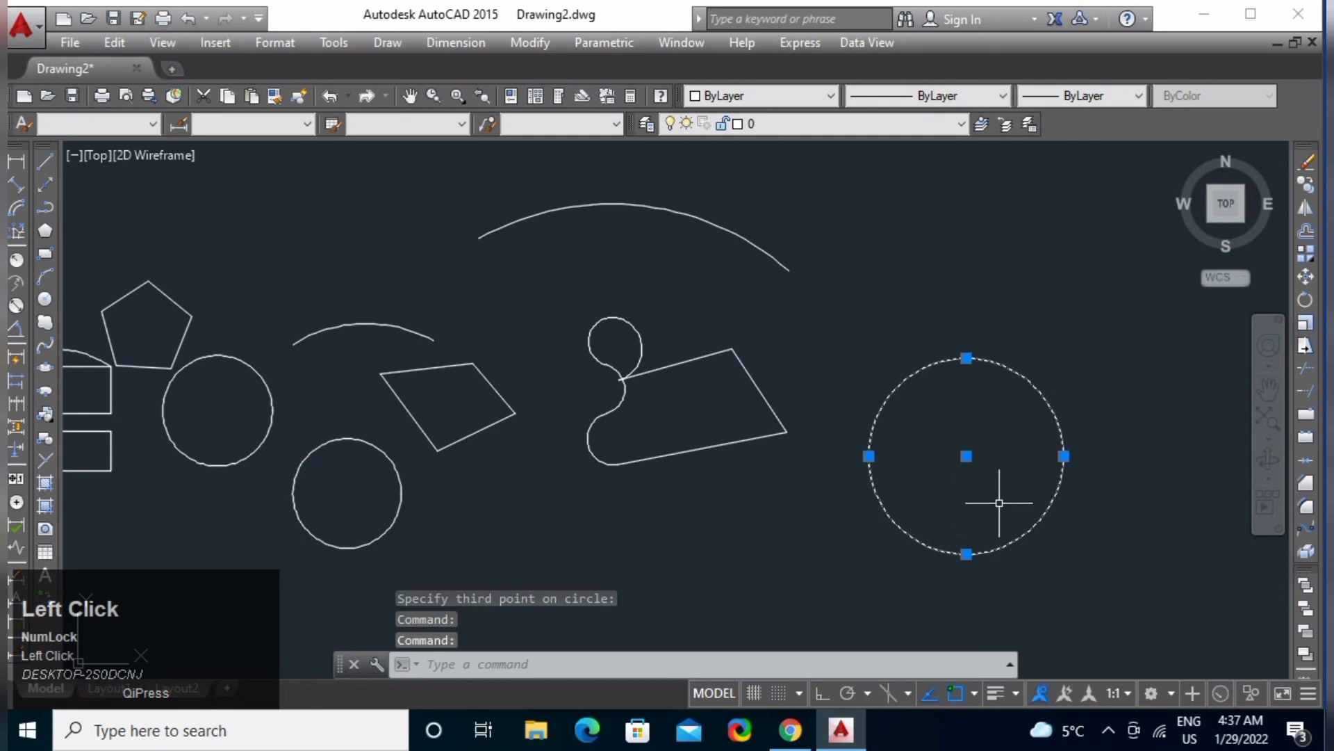
pyautogui.press('Escape')
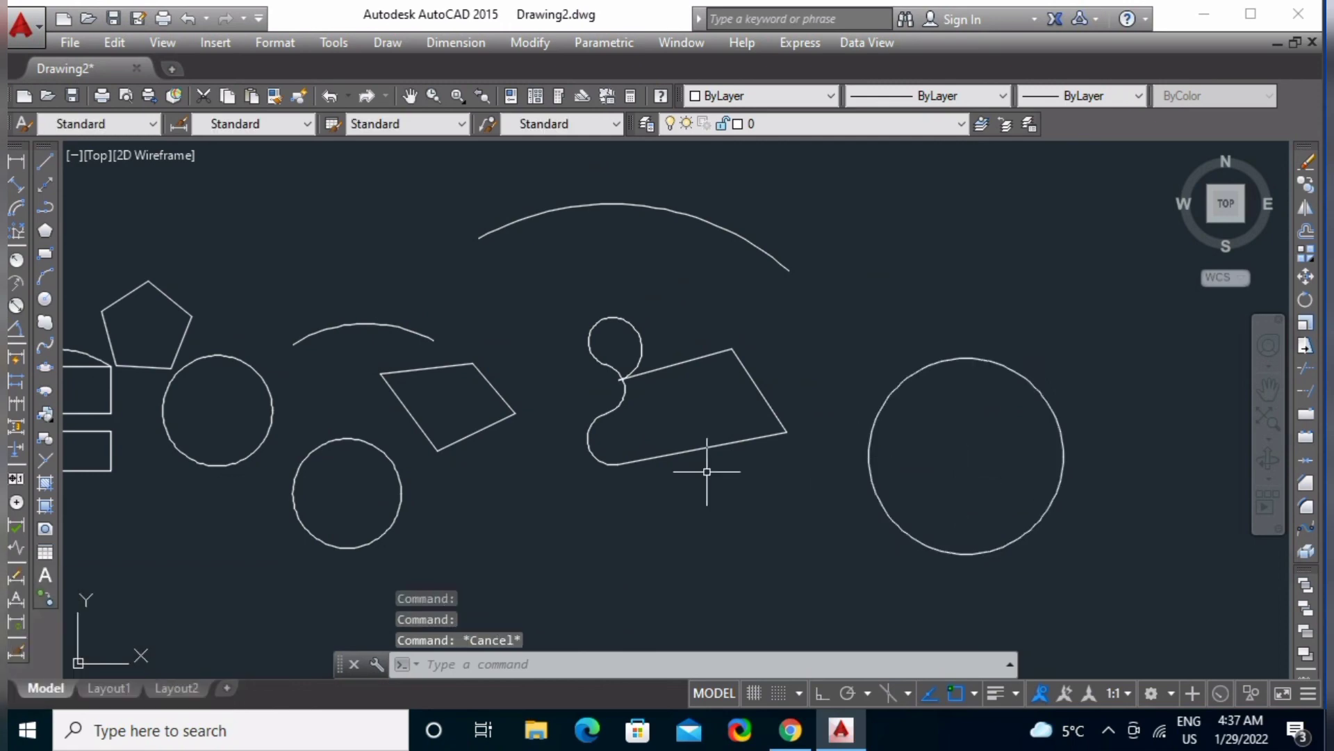
# Step: Use ADDSELECTED with the upper rectangle's bottom line as source to draw a closed four-sided outline of lines below the curved outline
pyautogui.moveTo(661, 512); pyautogui.dragTo(754, 444, button='middle')
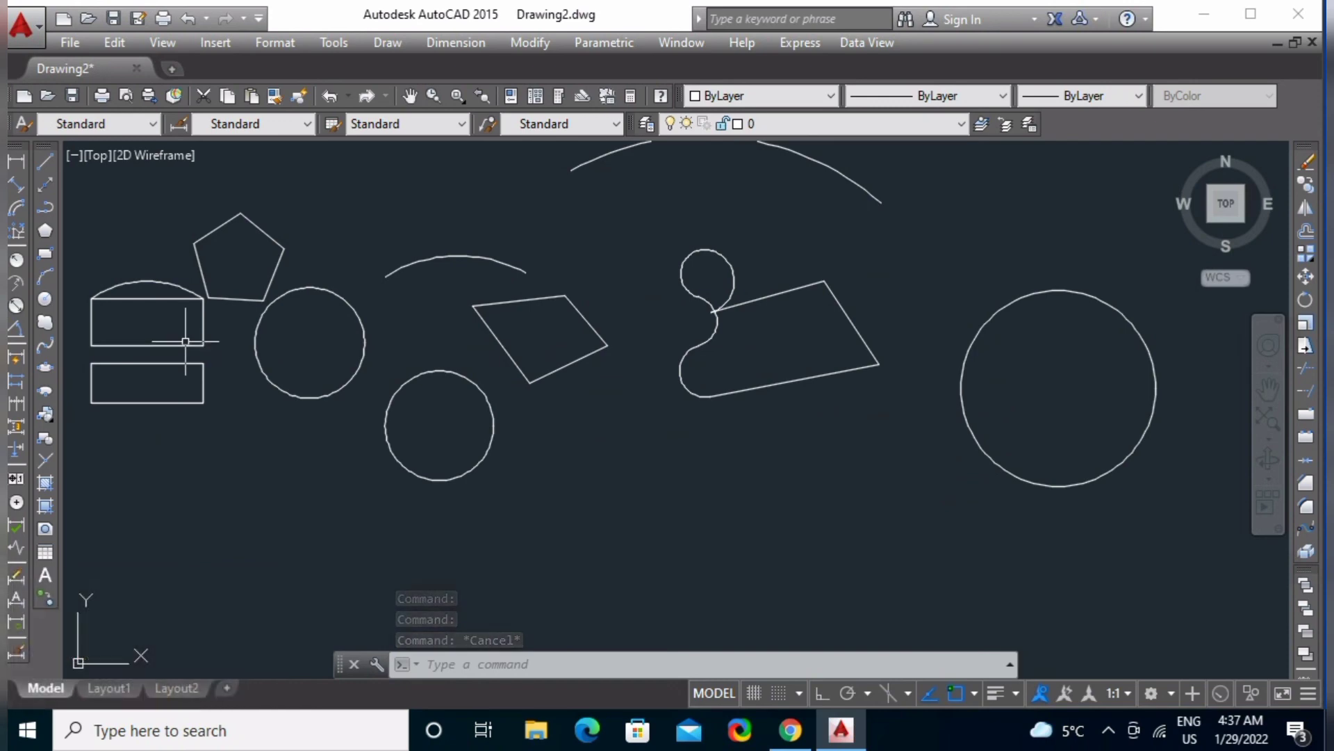
pyautogui.write('Add')
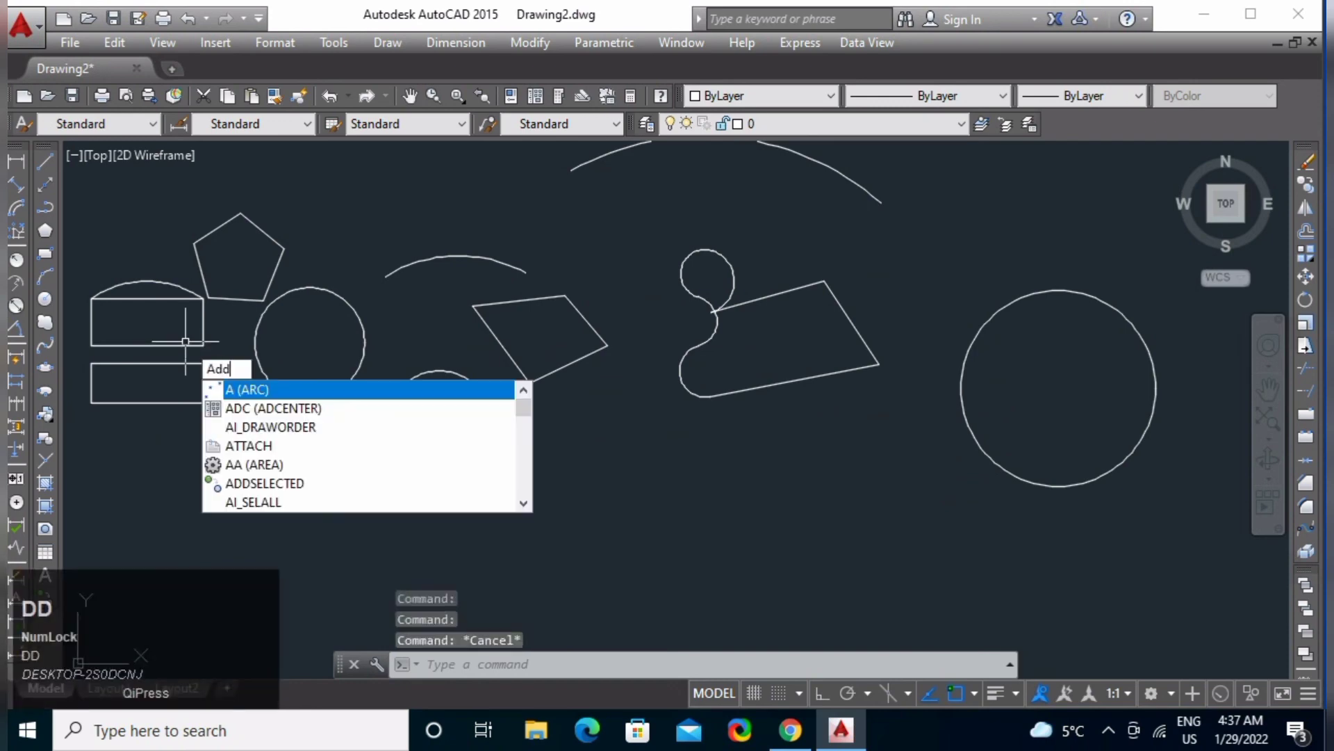
pyautogui.press('space')
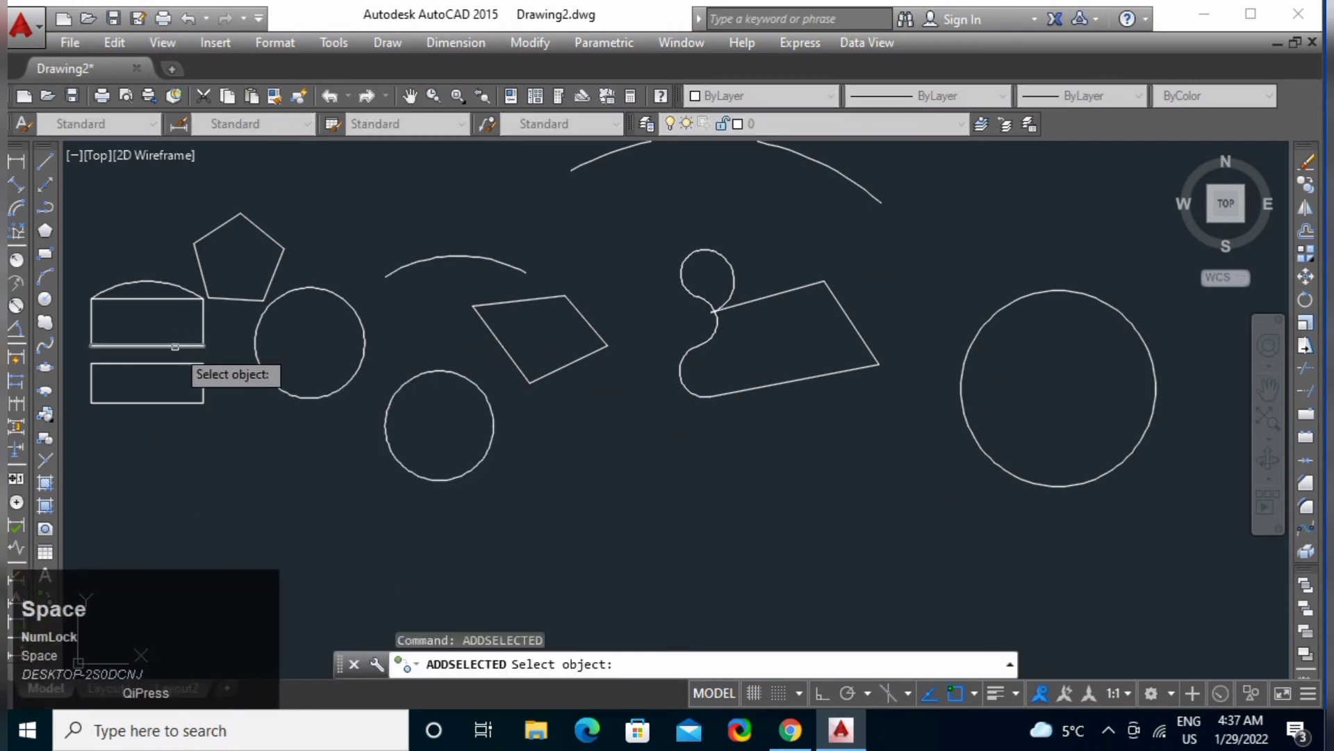
pyautogui.click(176, 346)
pyautogui.click(648, 497)
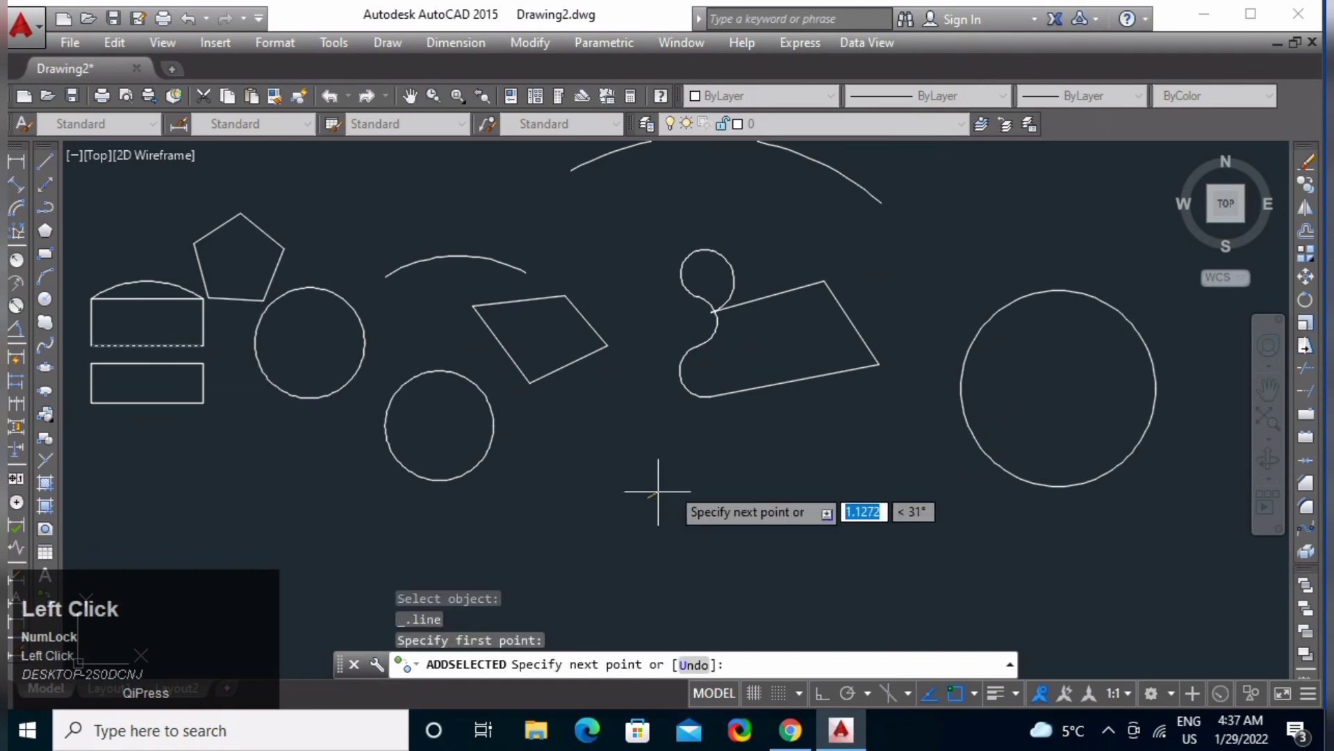
pyautogui.click(854, 440)
pyautogui.click(871, 576)
pyautogui.click(619, 599)
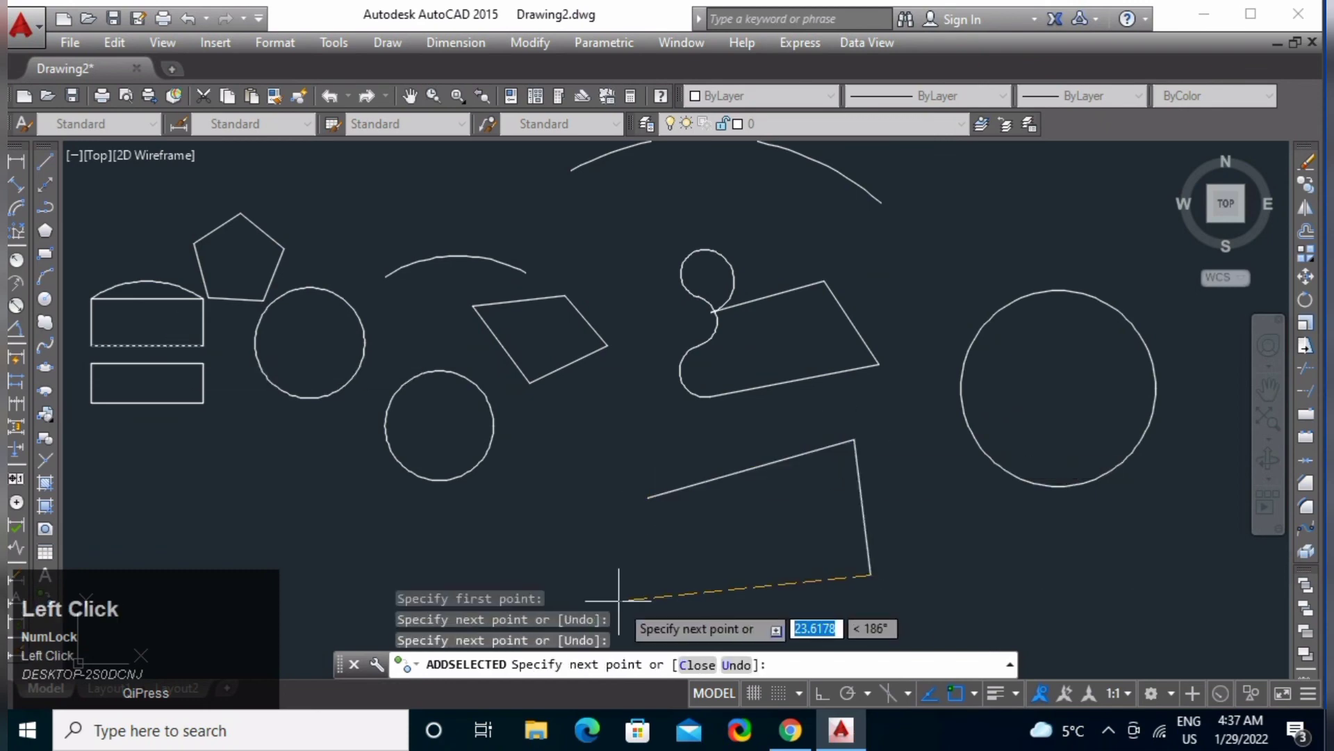
pyautogui.click(648, 497)
pyautogui.press('space')
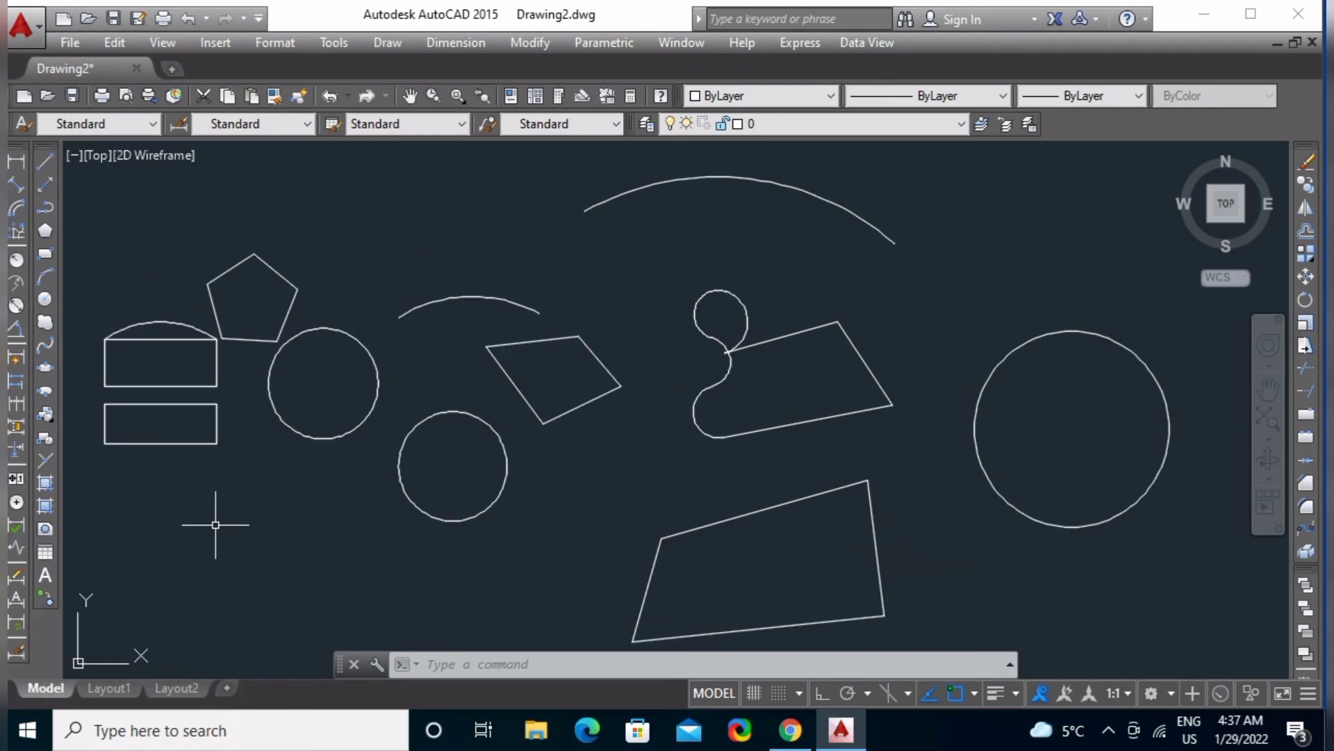